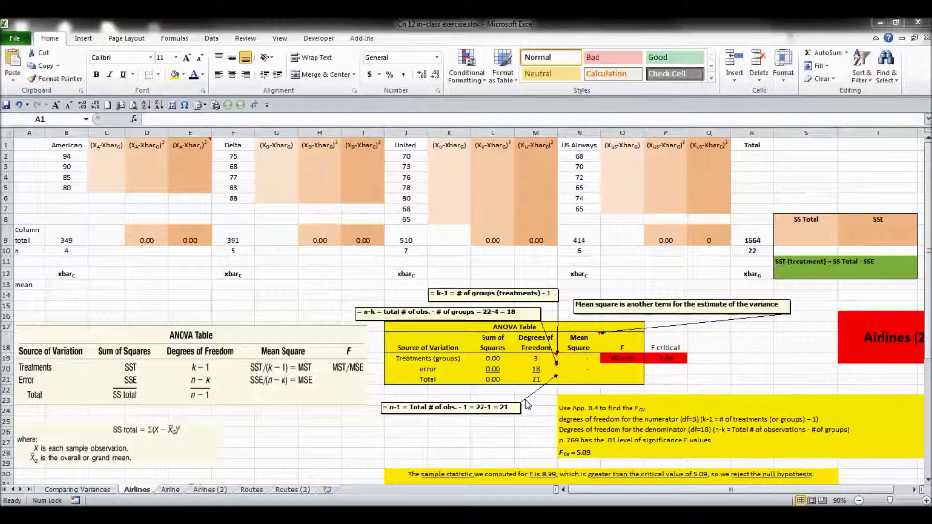
# - Examine the cell reference behind the ANOVA table's Total sum of squares and the SS total and SSE formula notes
pyautogui.click(486, 381)
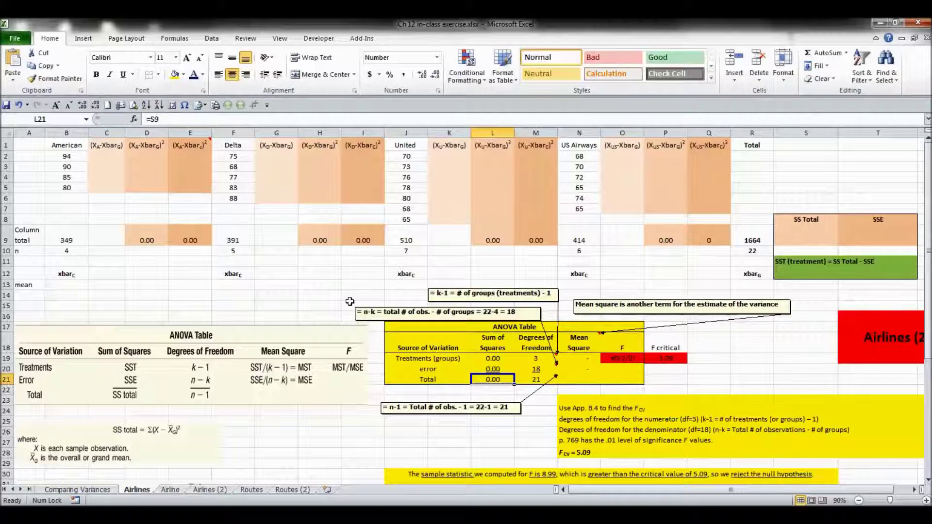
pyautogui.press('F2')
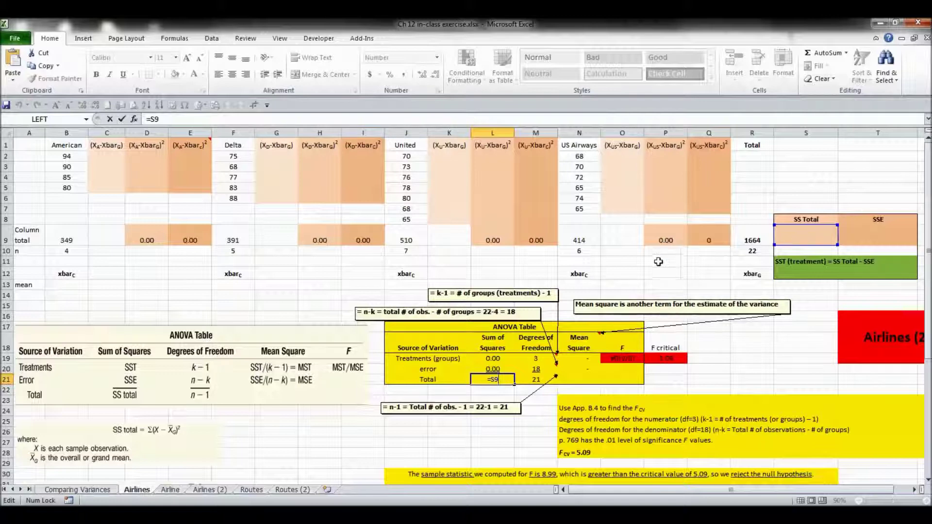
pyautogui.hotkey('ctrl', 'Return')
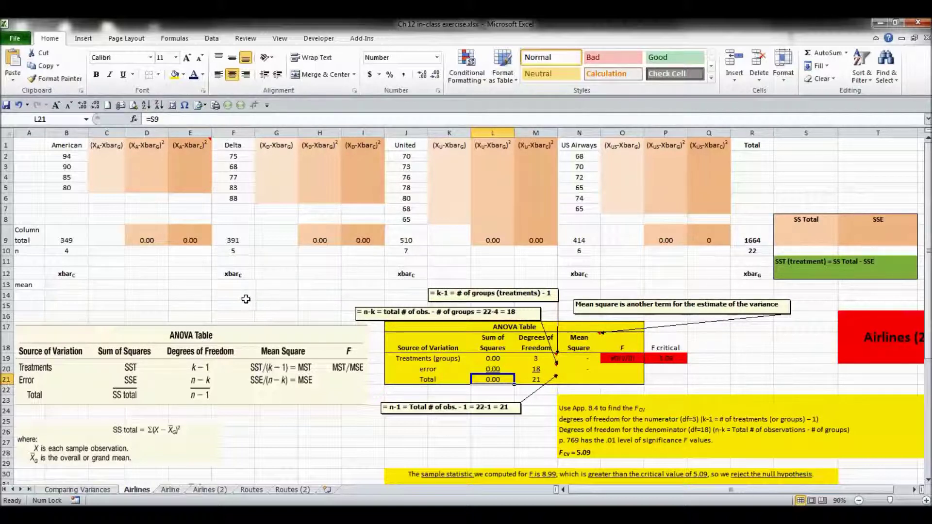
pyautogui.scroll(-2, 145, 411)
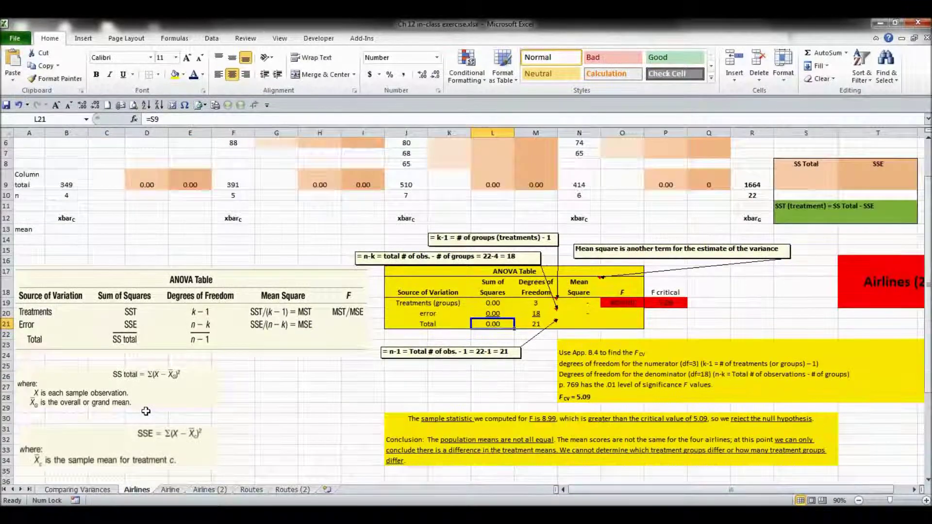
pyautogui.scroll(-2, 146, 411)
pyautogui.click(17, 293)
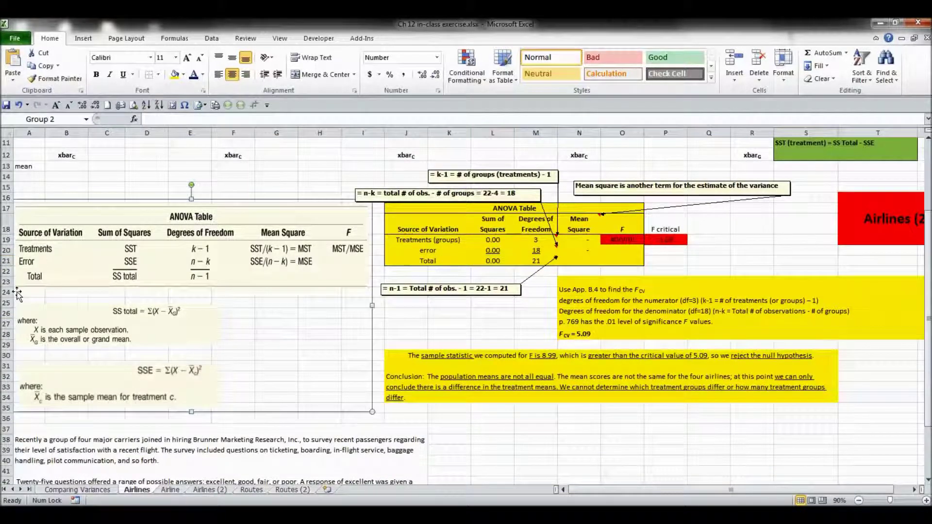
pyautogui.click(29, 190)
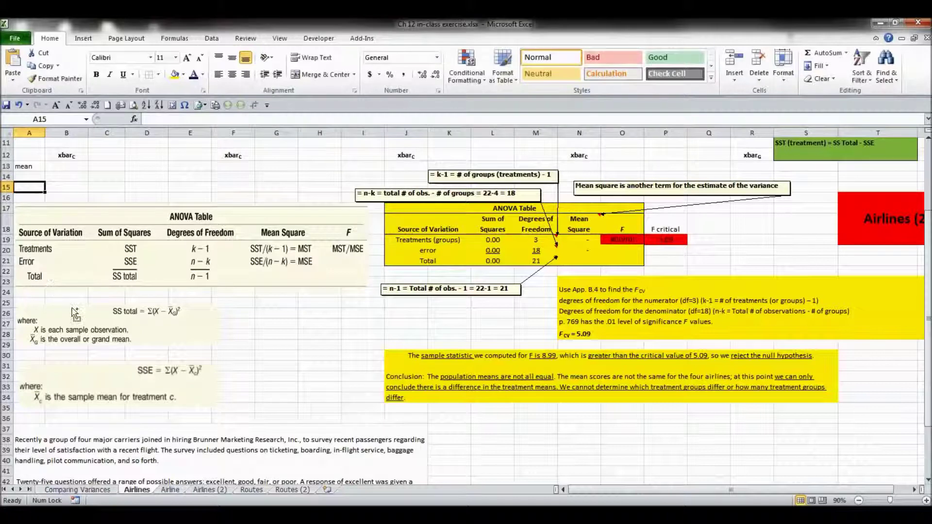
pyautogui.scroll(2, 76, 313)
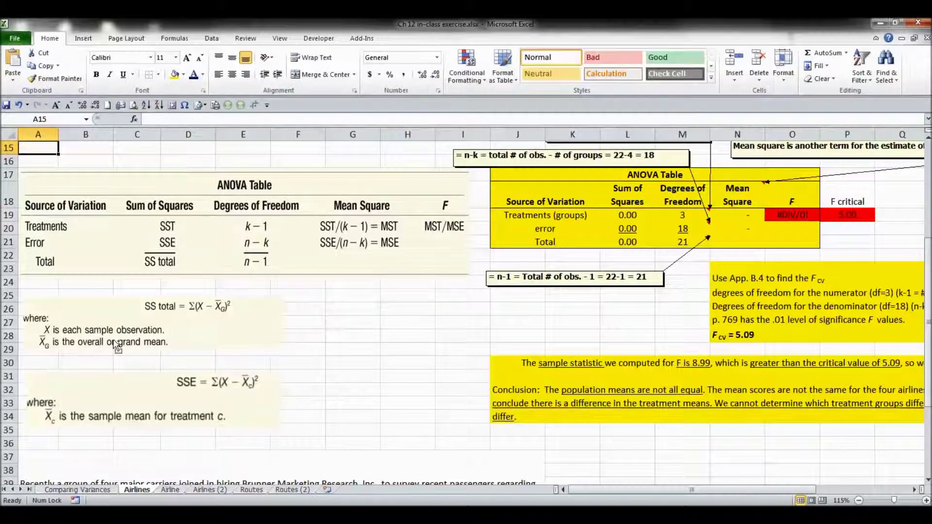
pyautogui.scroll(-3, 117, 345)
pyautogui.hotkey('ctrl', 'Home')
pyautogui.scroll(1, 115, 344)
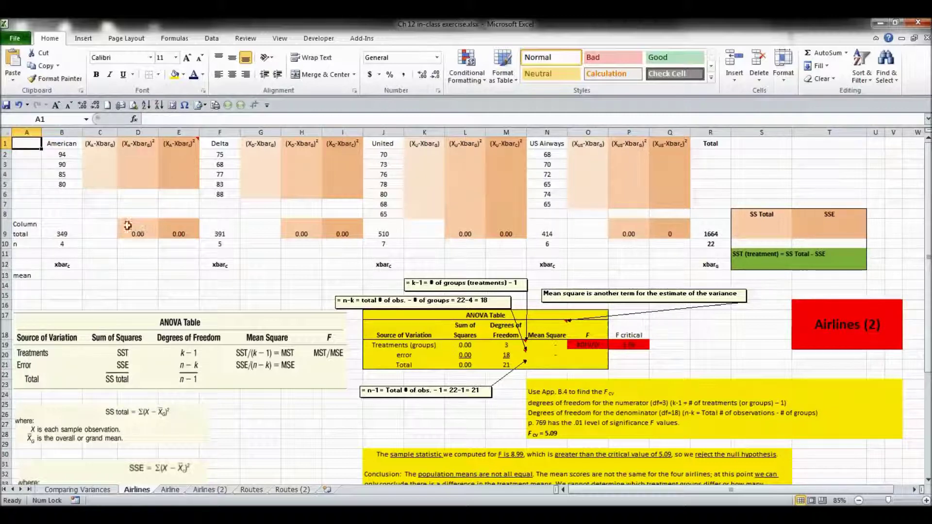
# - Check the SUM formulas in the airlines' column total row and the COUNT formulas in the n row
pyautogui.click(66, 232)
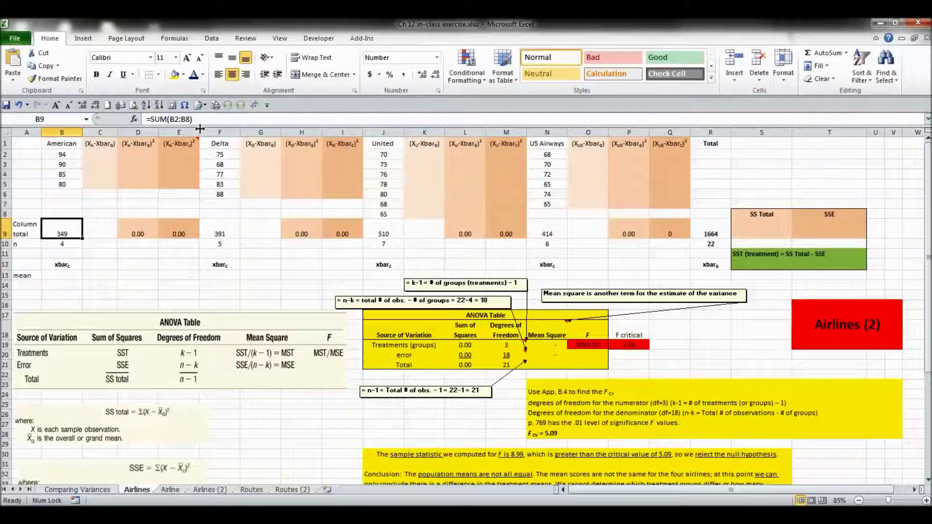
pyautogui.click(231, 225)
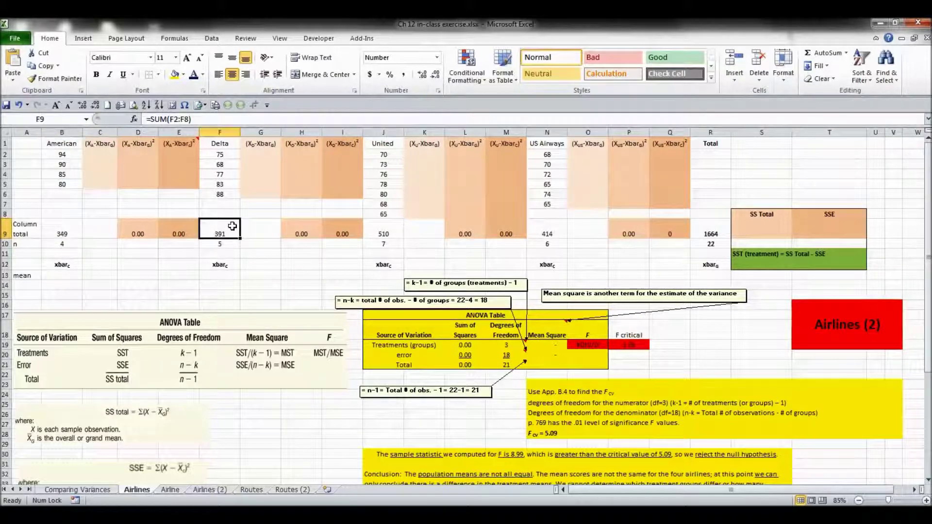
pyautogui.click(398, 234)
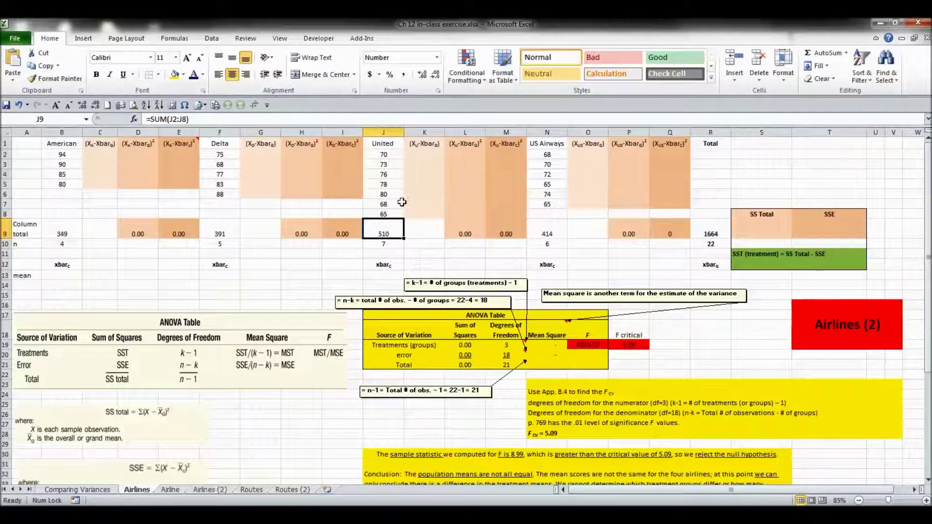
pyautogui.click(552, 236)
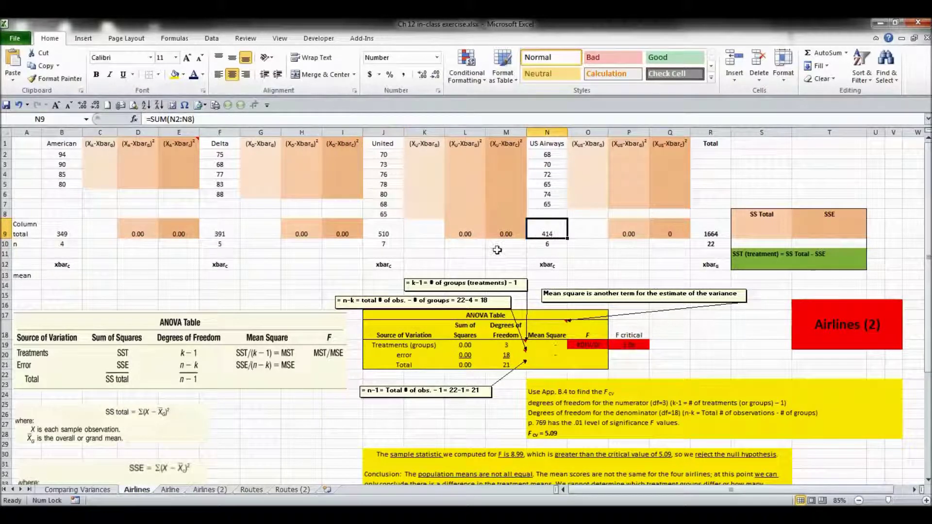
pyautogui.click(38, 244)
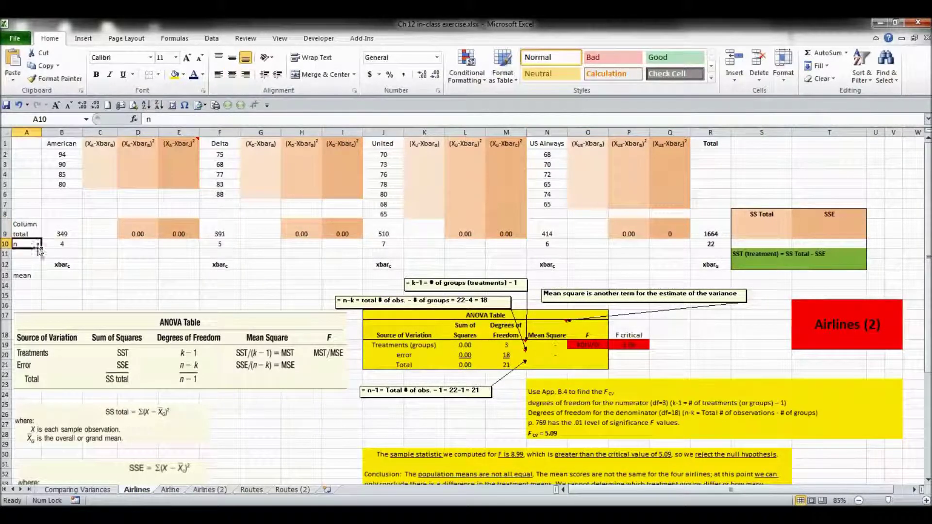
pyautogui.click(52, 248)
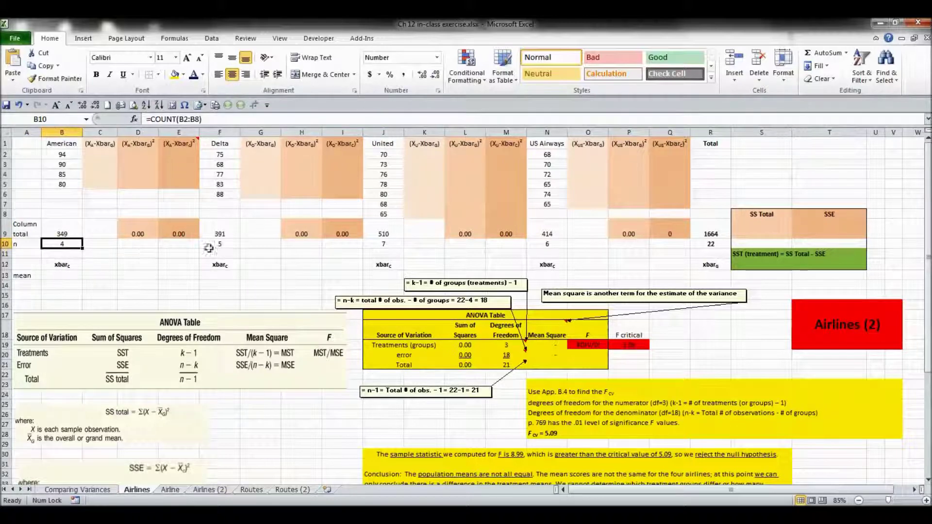
pyautogui.click(229, 247)
pyautogui.click(383, 247)
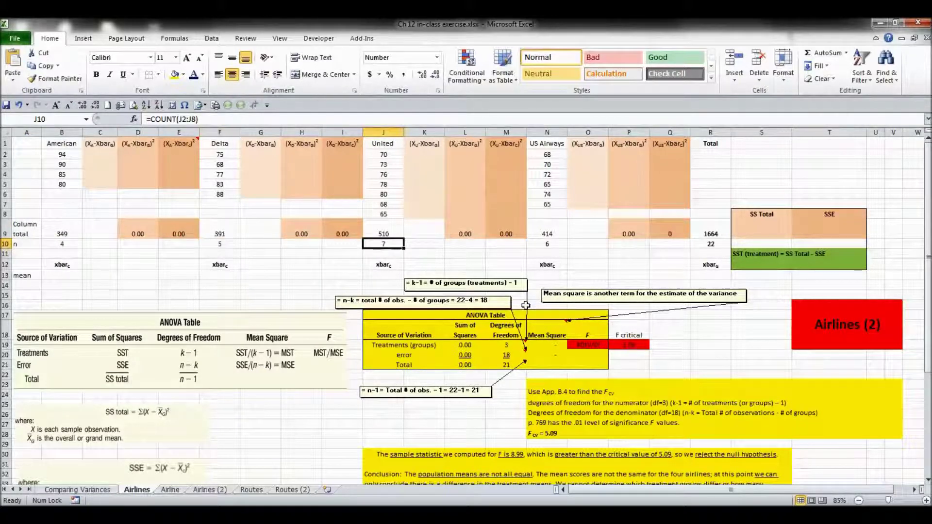
# - Calculate the grand mean of all four airlines' scores in Q12 with =AVERAGE(B2:B5,F2:F6,J2:J8,N2:N7)
pyautogui.click(673, 268)
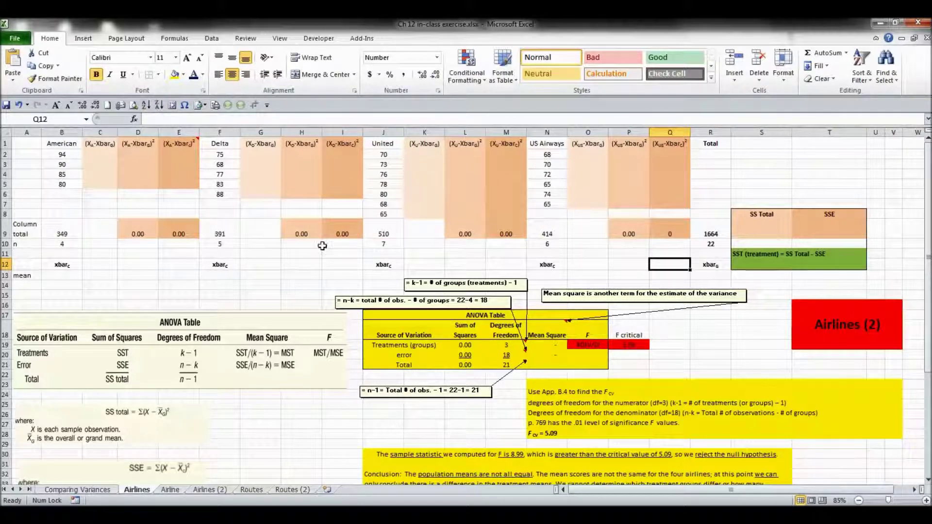
pyautogui.write('=av')
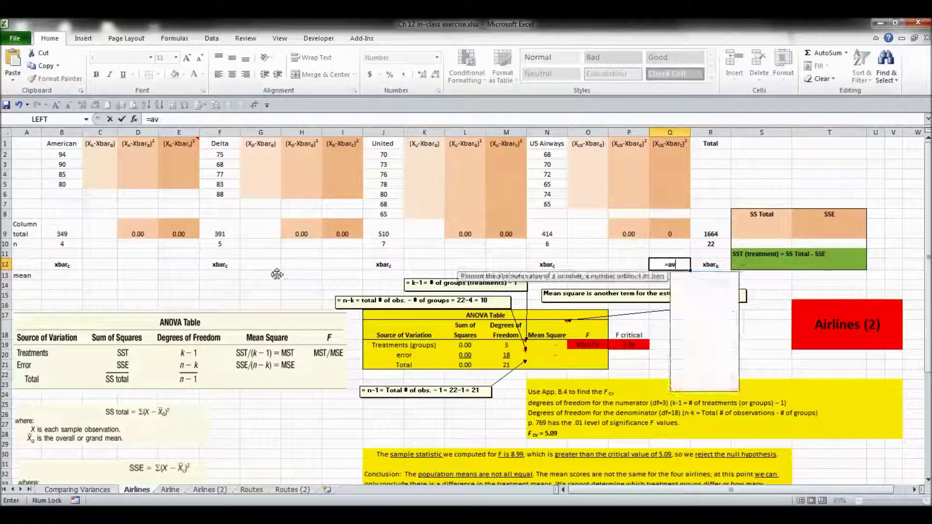
pyautogui.write('erag')
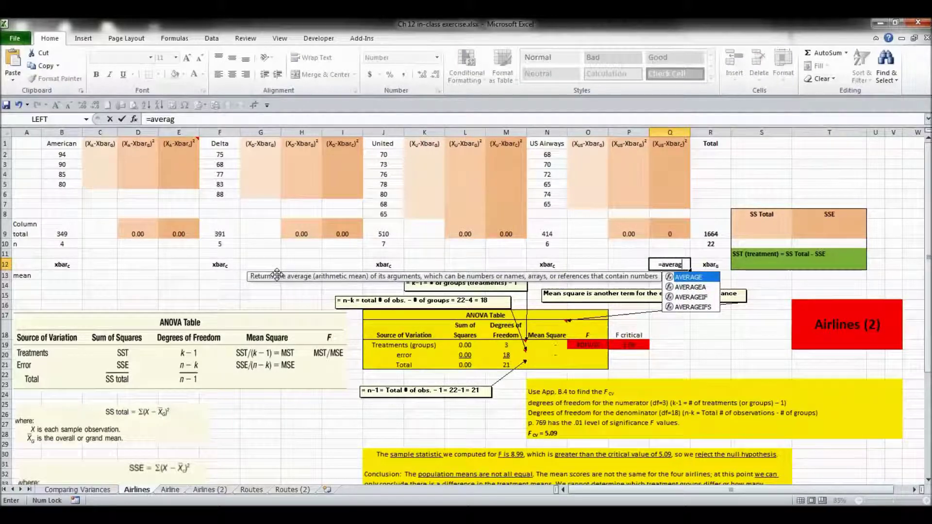
pyautogui.press('Tab')
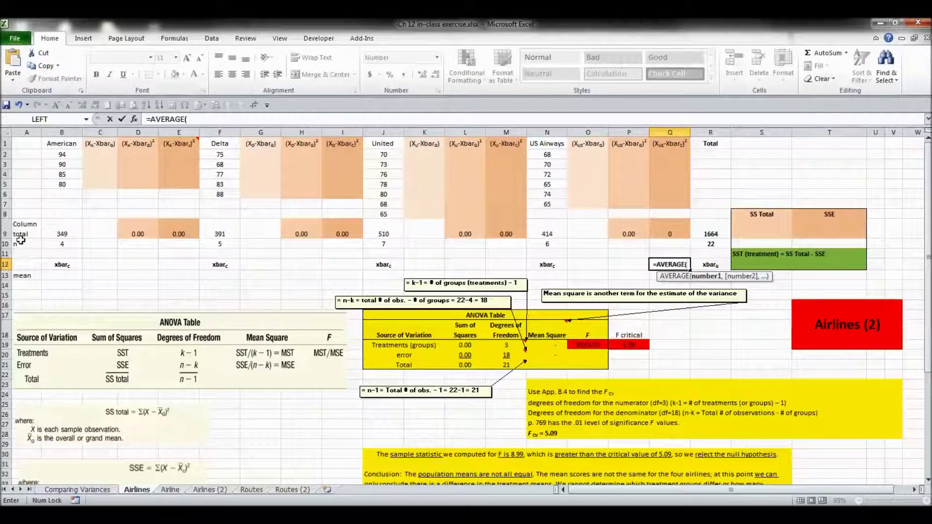
pyautogui.click(56, 152)
pyautogui.moveTo(57, 151); pyautogui.dragTo(62, 184)
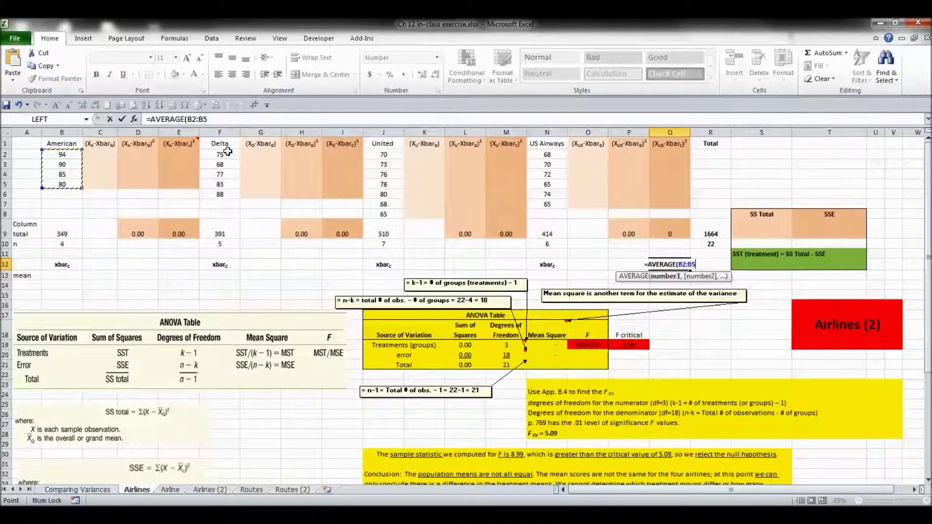
pyautogui.write(',')
pyautogui.moveTo(226, 155); pyautogui.dragTo(221, 195)
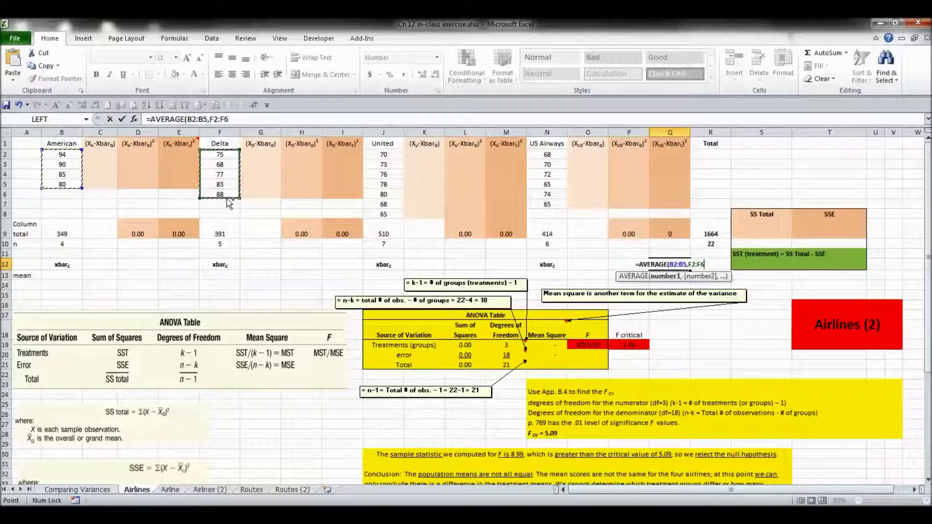
pyautogui.write(',')
pyautogui.moveTo(376, 154); pyautogui.dragTo(383, 214)
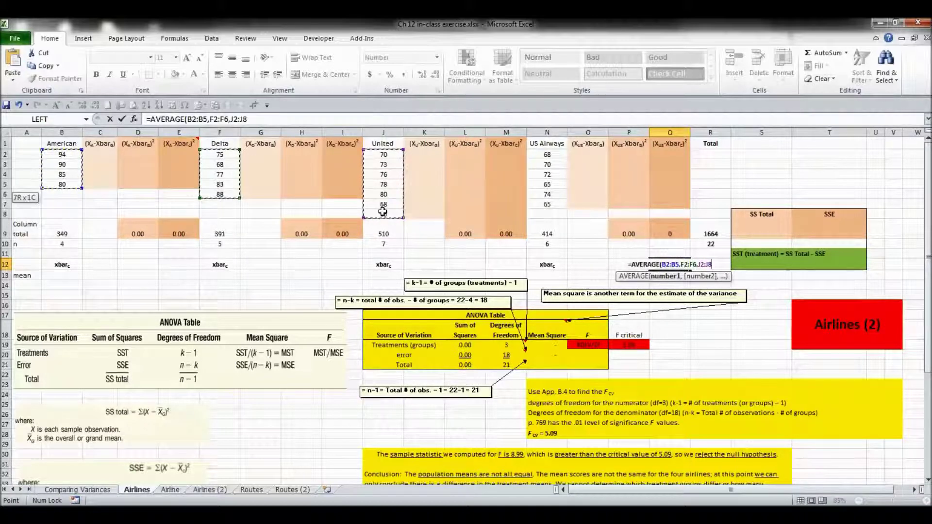
pyautogui.write(',')
pyautogui.moveTo(540, 155); pyautogui.dragTo(547, 204)
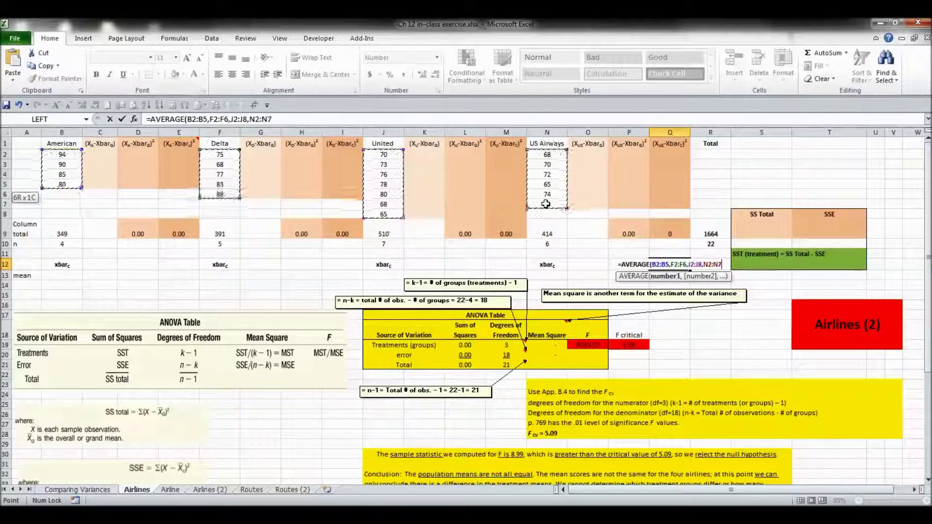
pyautogui.write(')')
pyautogui.press('Return')
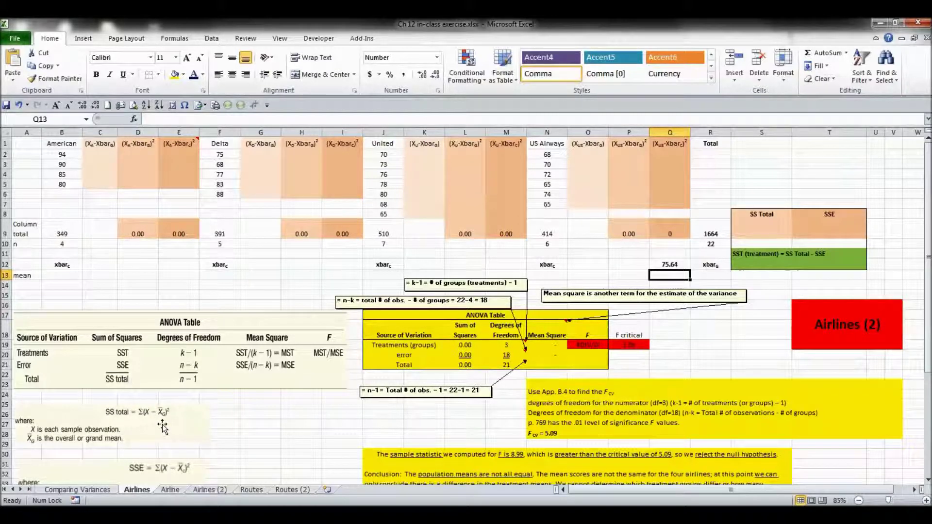
# - Enter =B2-$Q$12 in C2 to subtract the grand mean, as an absolute reference, from American's first score
pyautogui.click(97, 154)
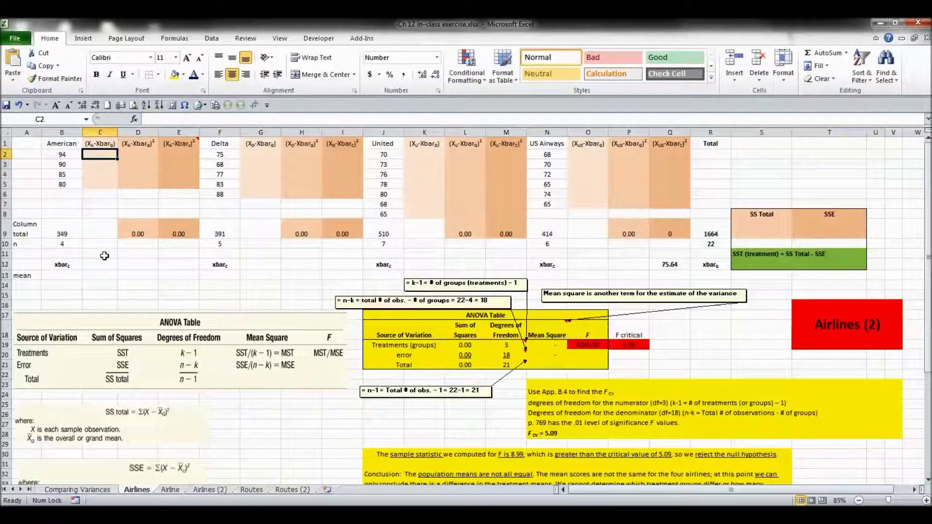
pyautogui.write('=')
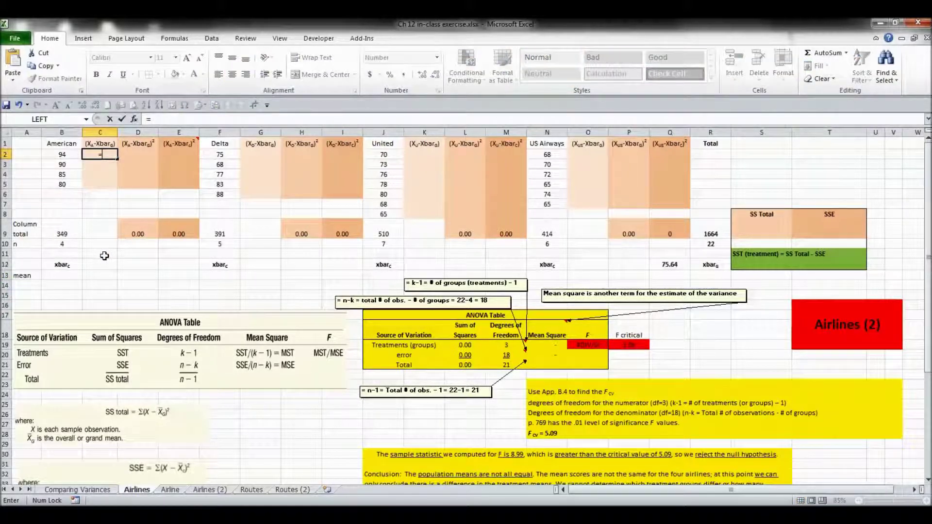
pyautogui.click(60, 154)
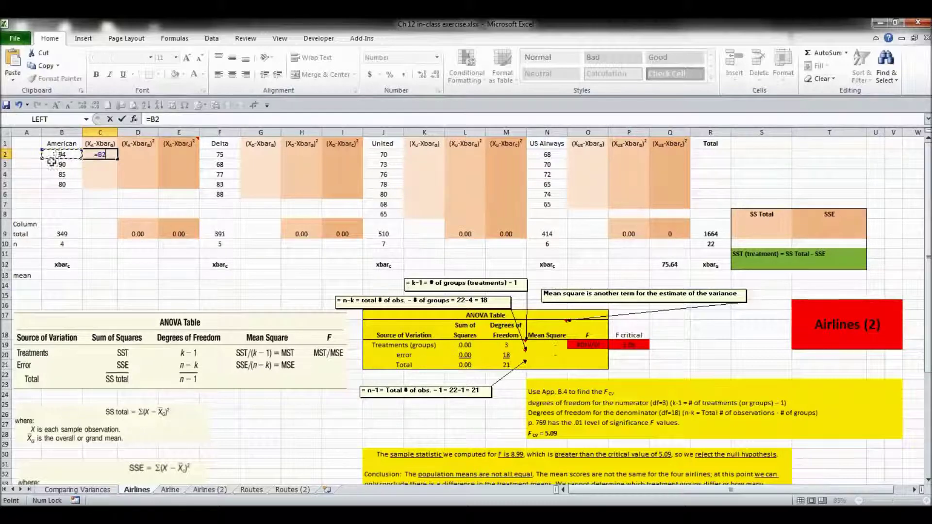
pyautogui.write('-')
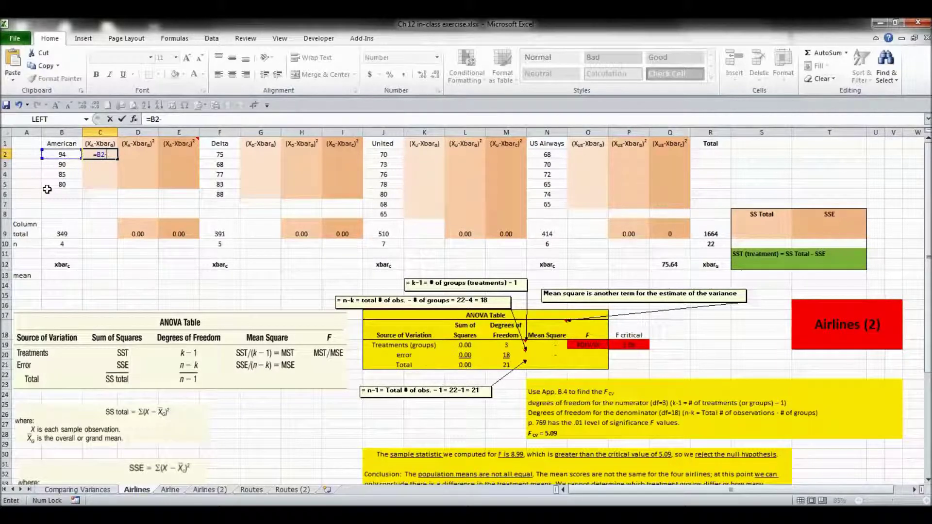
pyautogui.click(670, 265)
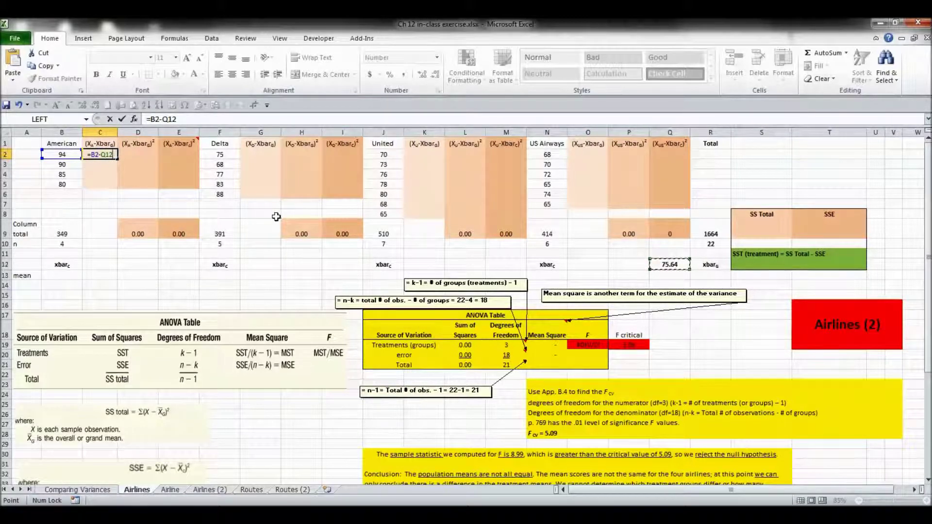
pyautogui.press('F4')
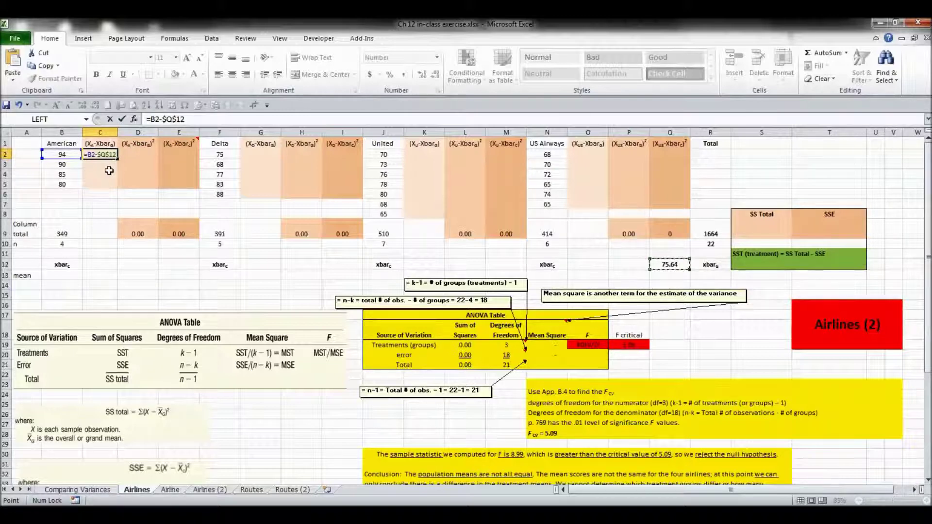
pyautogui.press('Return')
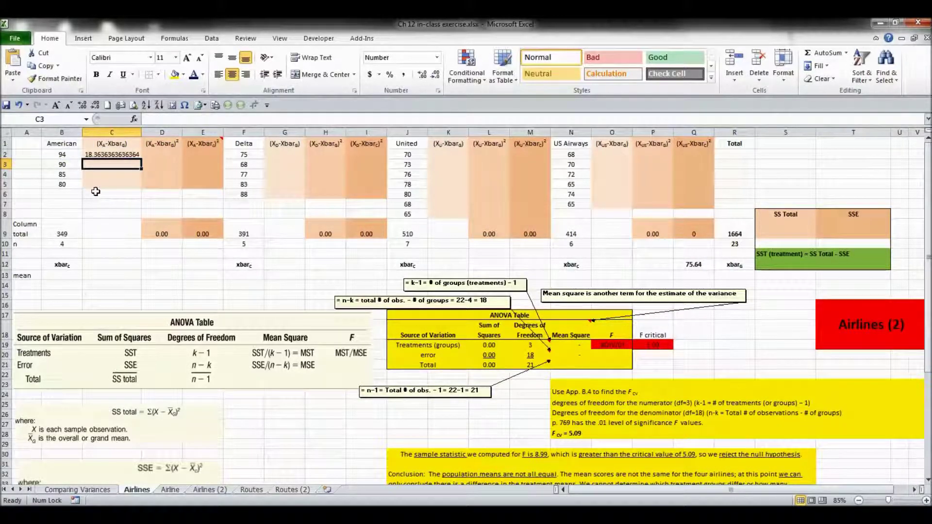
# - Reduce the number format of American's first deviation in C2 to three decimal places
pyautogui.press('Up')
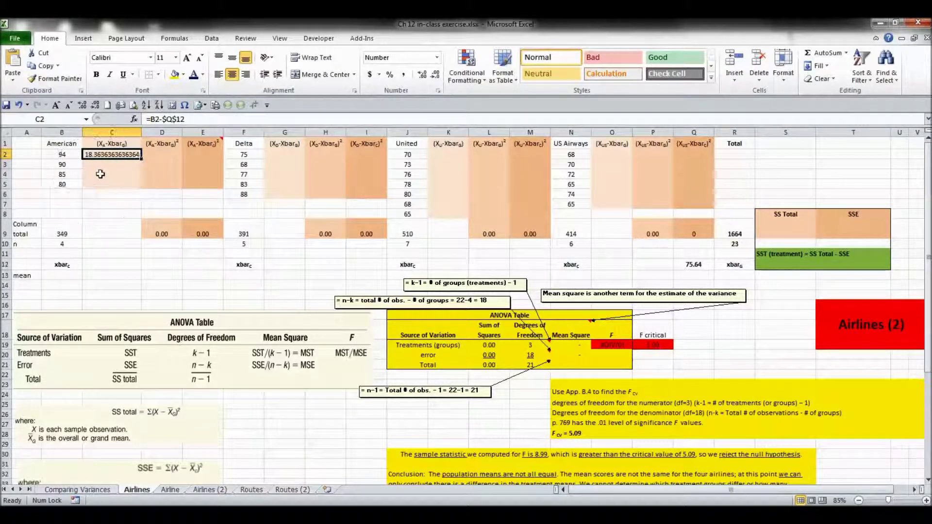
pyautogui.scroll(1, 99, 176)
pyautogui.hotkey('ctrl', 'Home')
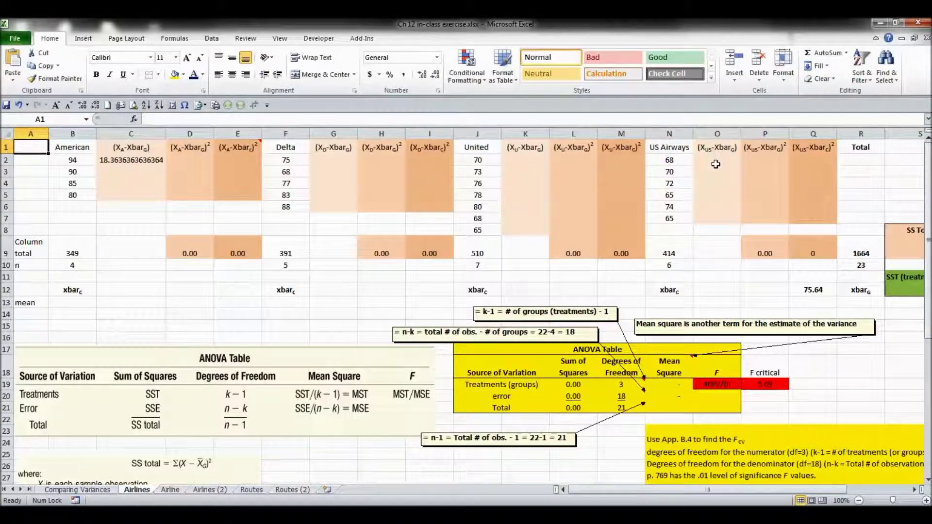
pyautogui.click(142, 159)
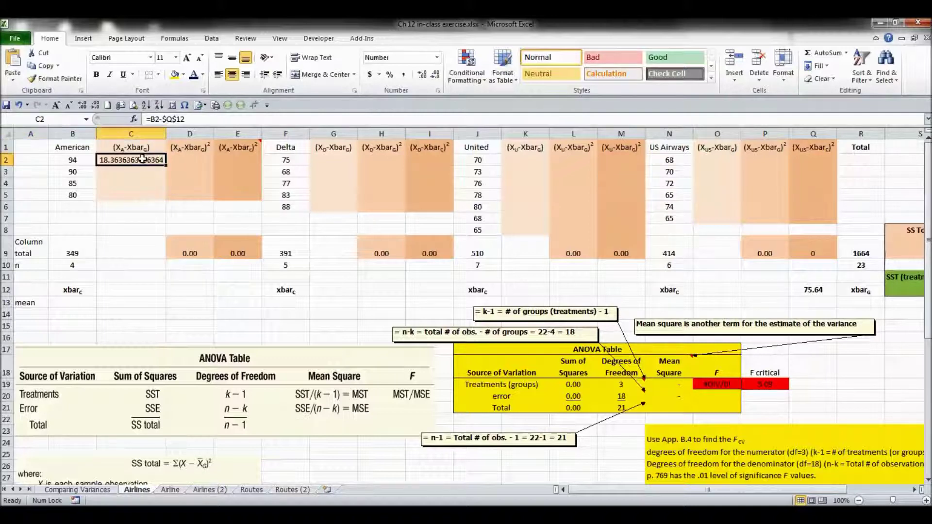
pyautogui.click(436, 77)
pyautogui.click(435, 78)
pyautogui.click(436, 78)
pyautogui.click(436, 78)
pyautogui.click(436, 78)
pyautogui.click(436, 78)
pyautogui.click(436, 78)
pyautogui.click(436, 78)
pyautogui.click(436, 78)
pyautogui.click(436, 77)
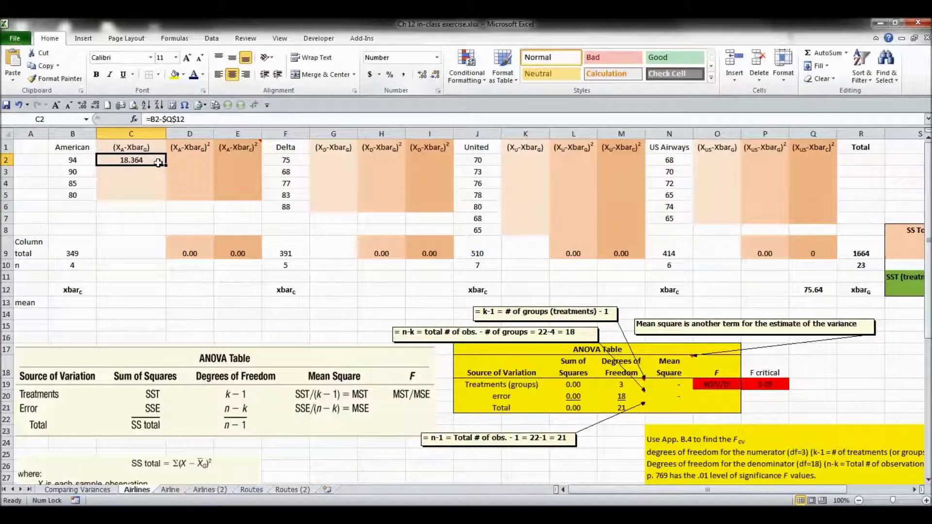
# - Show American's first deviation in C2 with two decimal places and fill its formula down through C5
pyautogui.click(436, 78)
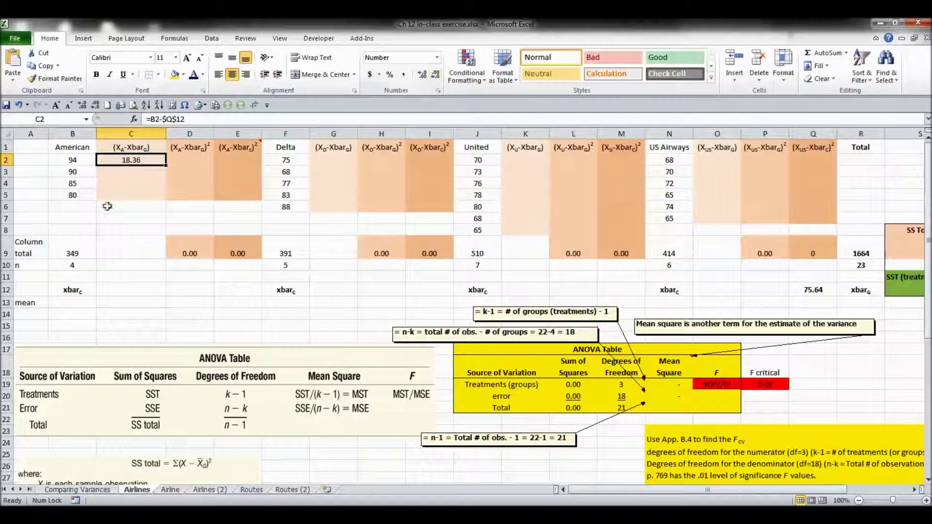
pyautogui.doubleClick(165, 166)
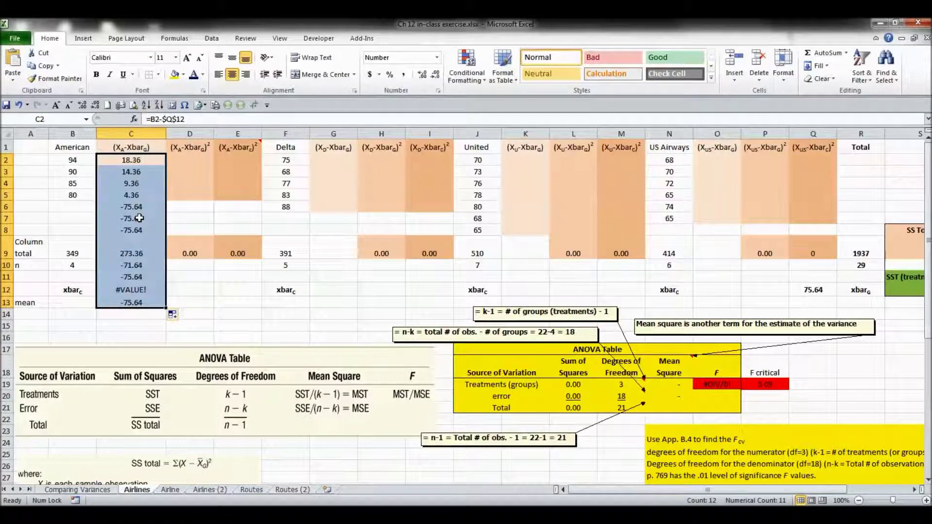
pyautogui.hotkey('ctrl', 'z')
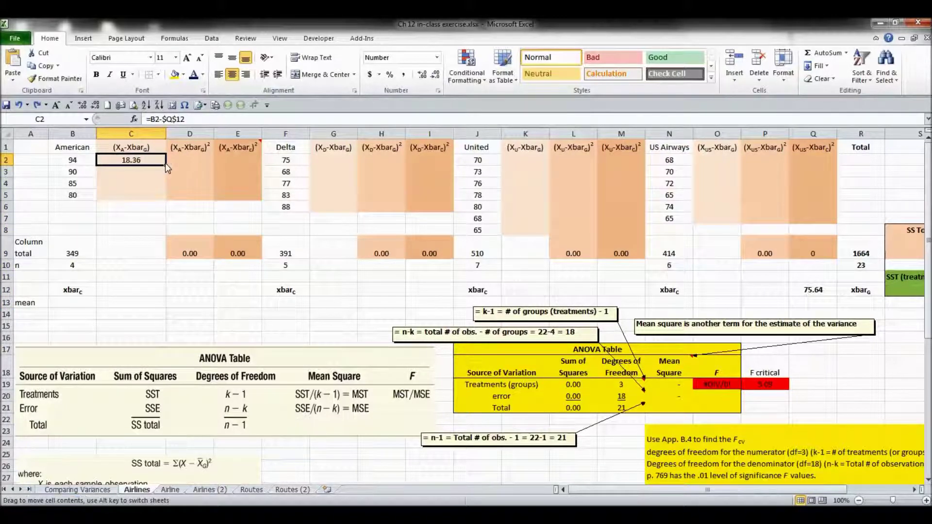
pyautogui.moveTo(166, 166); pyautogui.dragTo(157, 196)
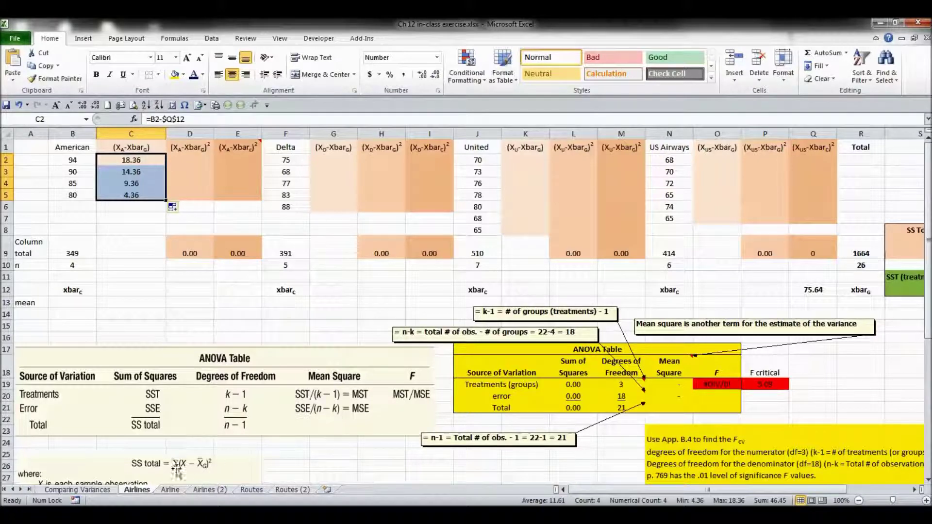
# - Square American's deviations by entering =C2*C2 in D2 and filling the formula down through D5
pyautogui.click(183, 163)
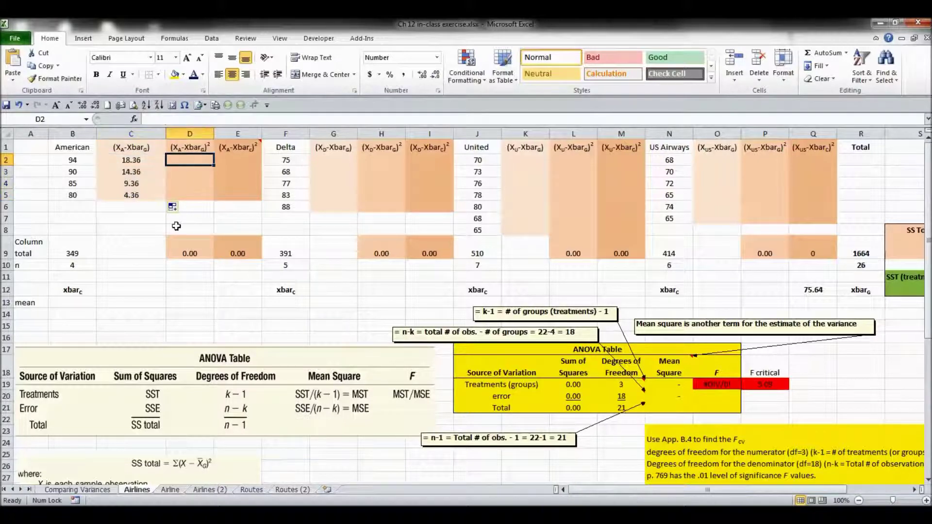
pyautogui.write('=')
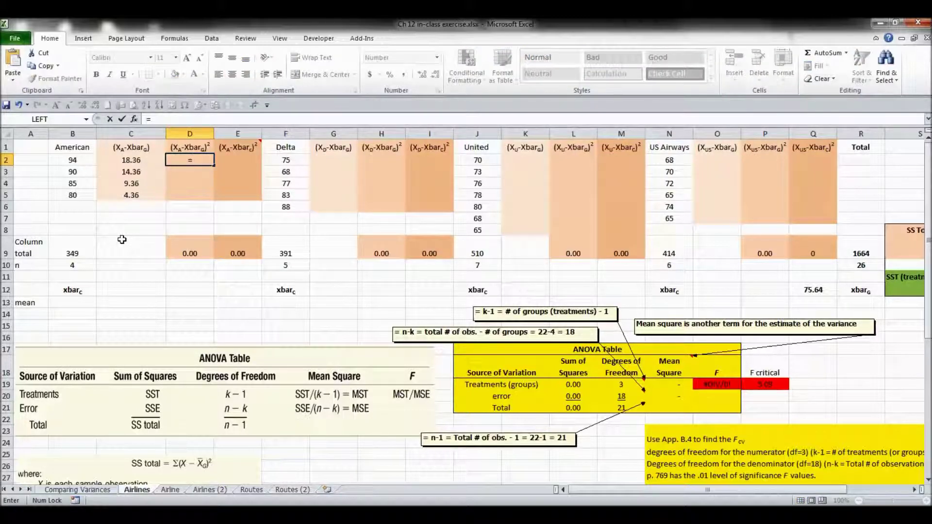
pyautogui.click(137, 160)
pyautogui.write('*')
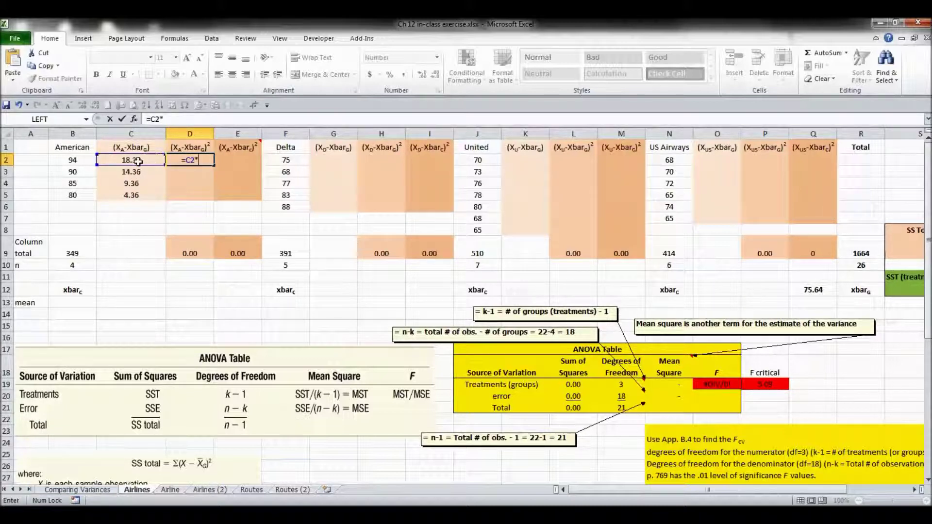
pyautogui.click(139, 161)
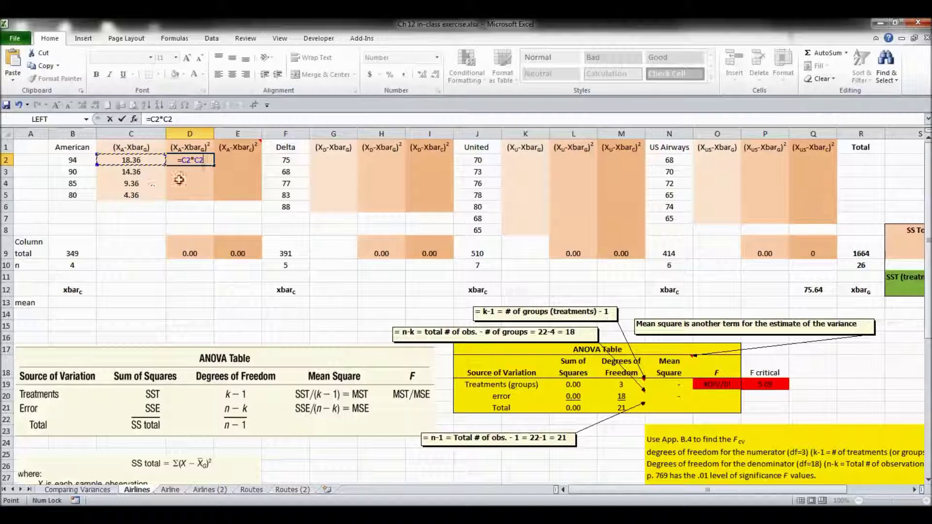
pyautogui.press('Return')
pyautogui.press('Up')
pyautogui.moveTo(215, 165); pyautogui.dragTo(207, 198)
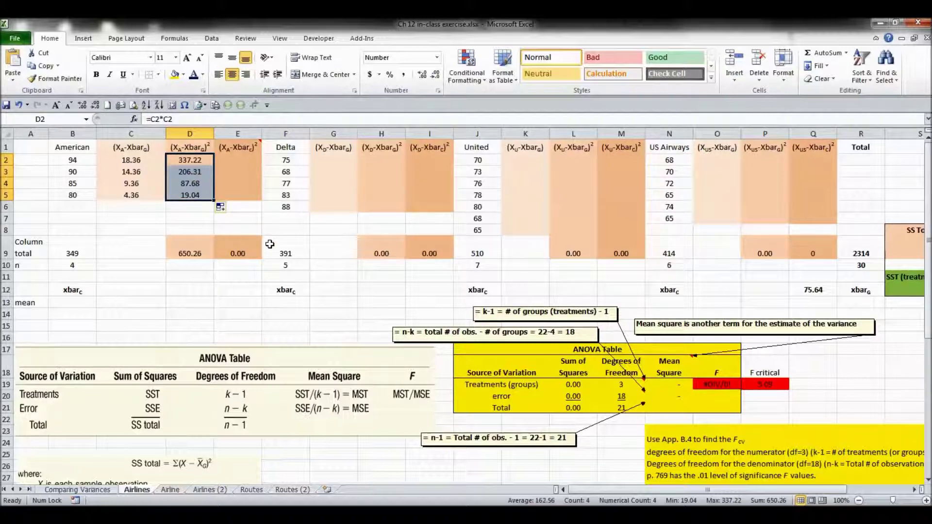
# - Enter =F2-$Q$12 in G2 to subtract the grand mean, as an absolute reference, from Delta's first score
pyautogui.click(340, 160)
pyautogui.write('=')
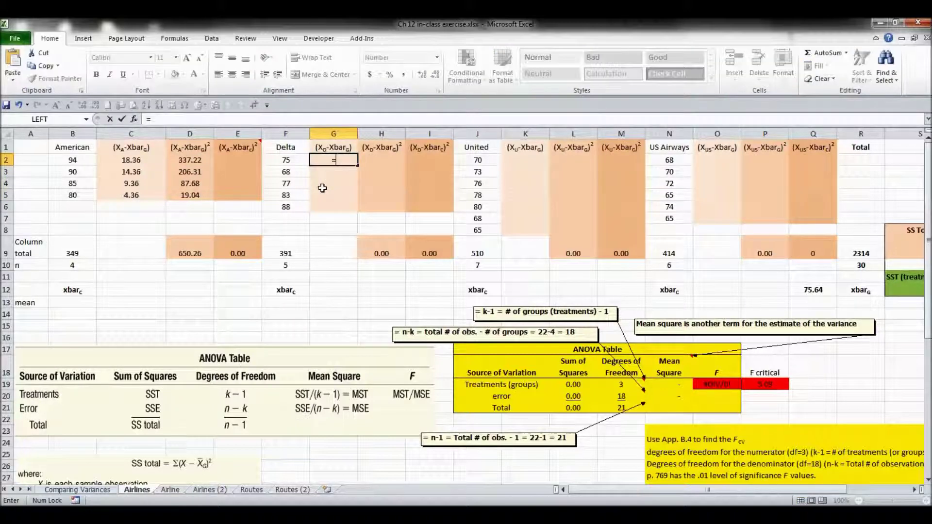
pyautogui.click(291, 164)
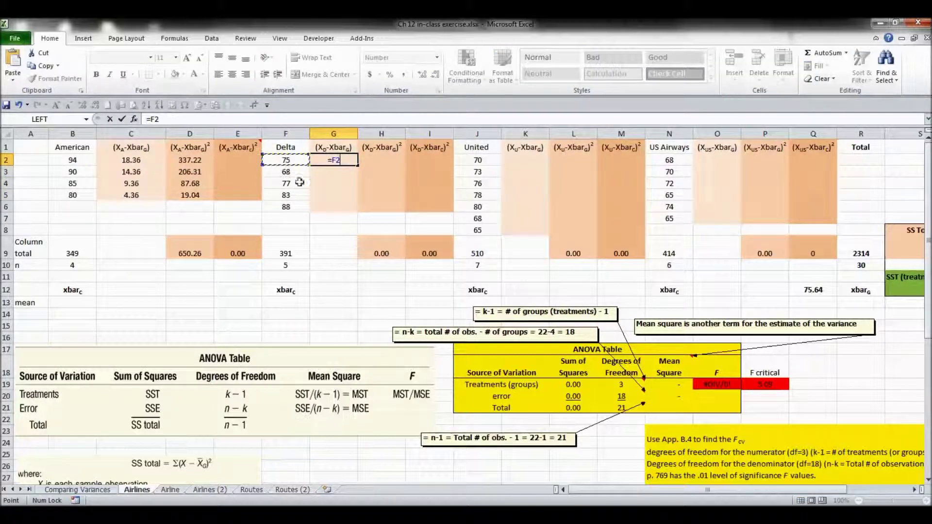
pyautogui.write('-')
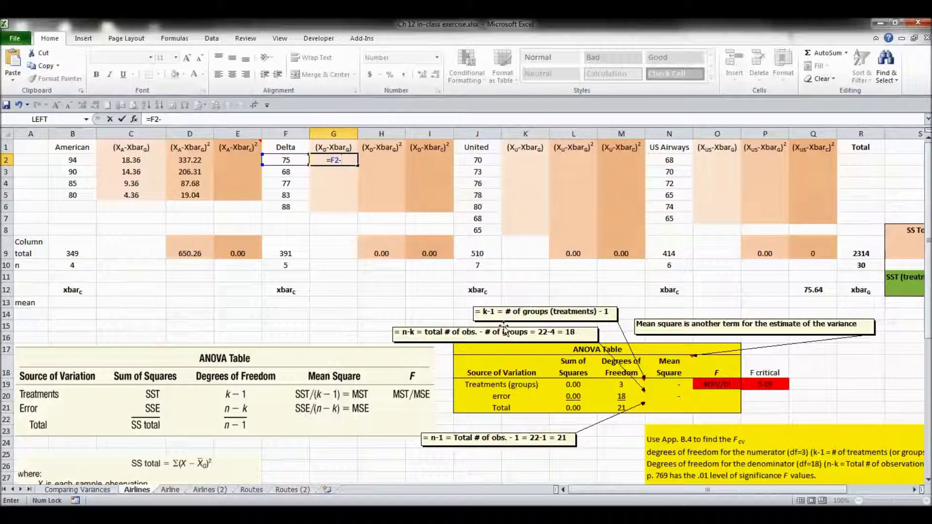
pyautogui.click(816, 291)
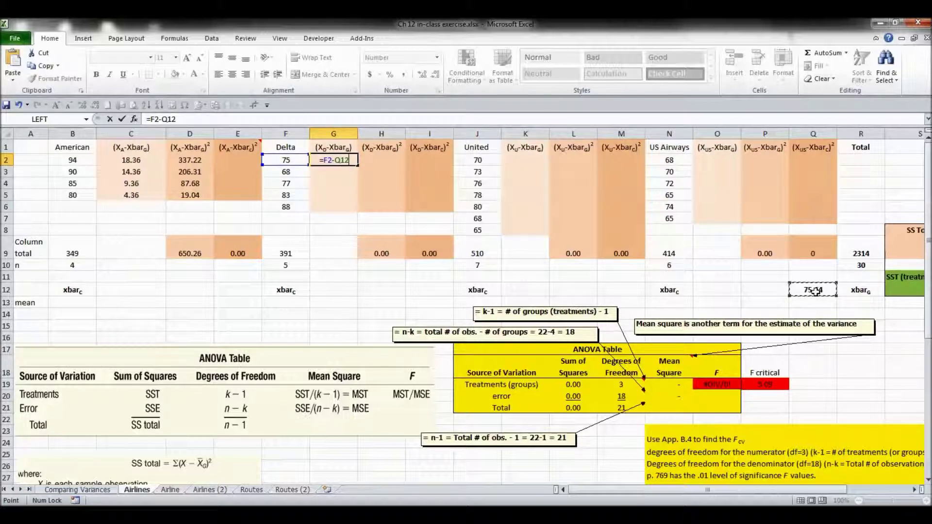
pyautogui.press('F4')
pyautogui.press('Return')
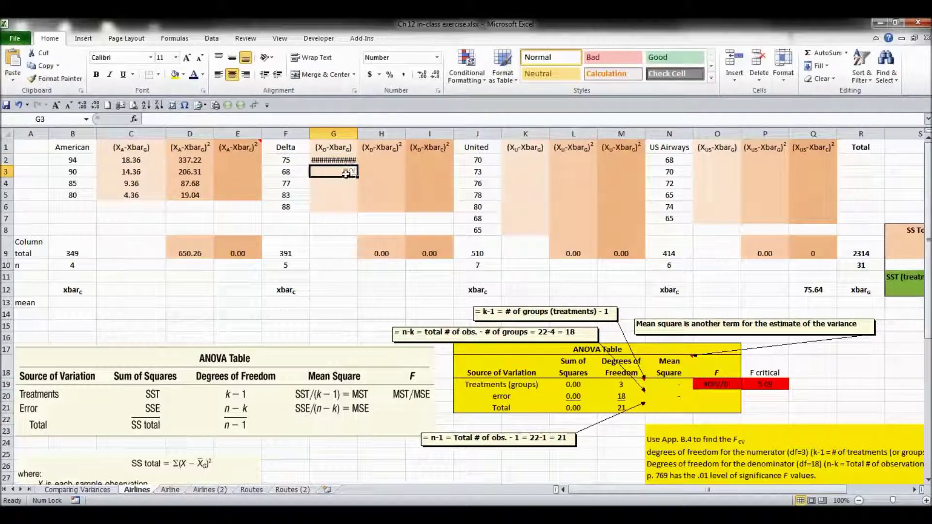
# - Reduce Delta's first deviation in G2 to three decimal places and fill its formula down through G6
pyautogui.click(436, 79)
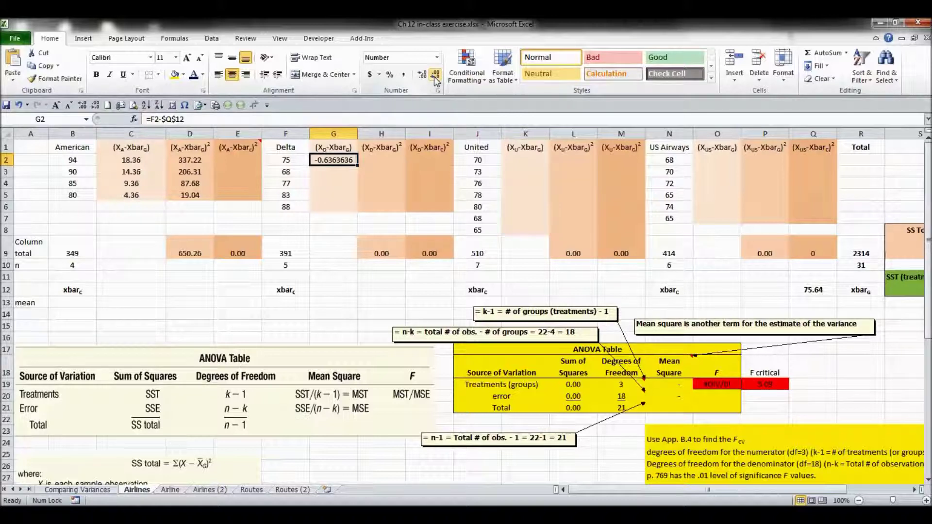
pyautogui.click(436, 80)
pyautogui.click(436, 79)
pyautogui.moveTo(358, 166); pyautogui.dragTo(347, 211)
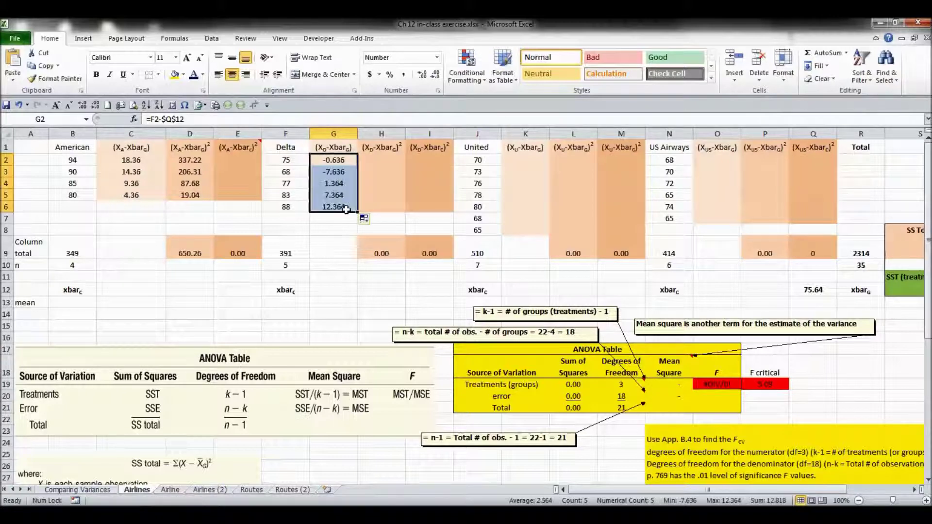
# - Square Delta's deviations by entering =G2*G2 in H2 and filling the formula down through H6
pyautogui.click(374, 161)
pyautogui.write('=')
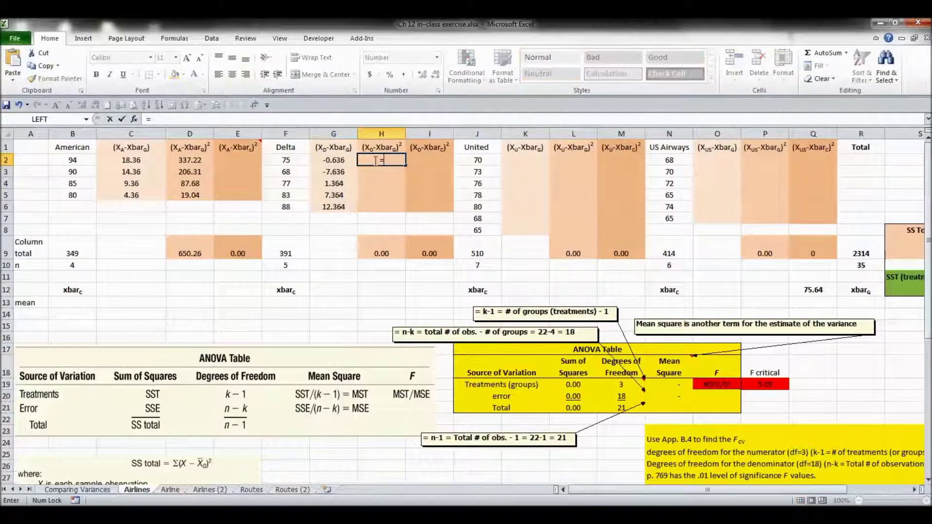
pyautogui.click(344, 161)
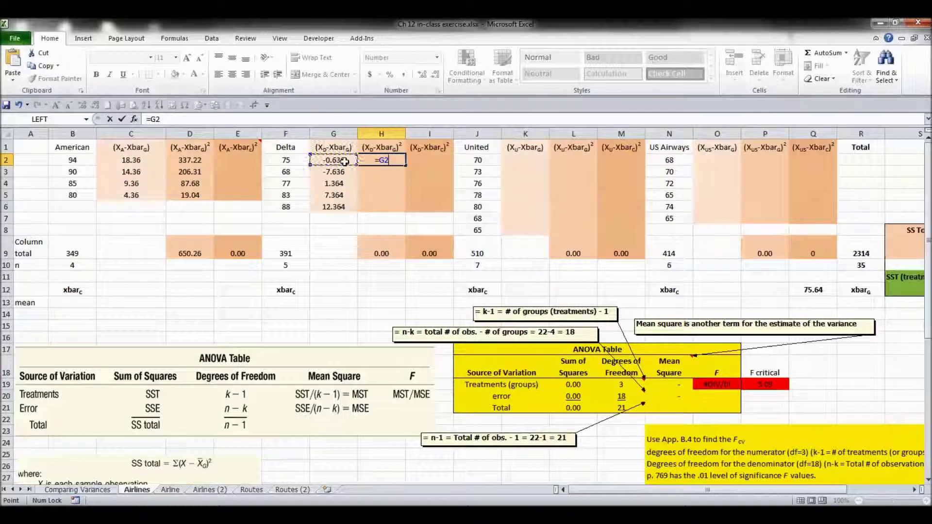
pyautogui.write('*')
pyautogui.click(345, 161)
pyautogui.press('Return')
pyautogui.click(381, 161)
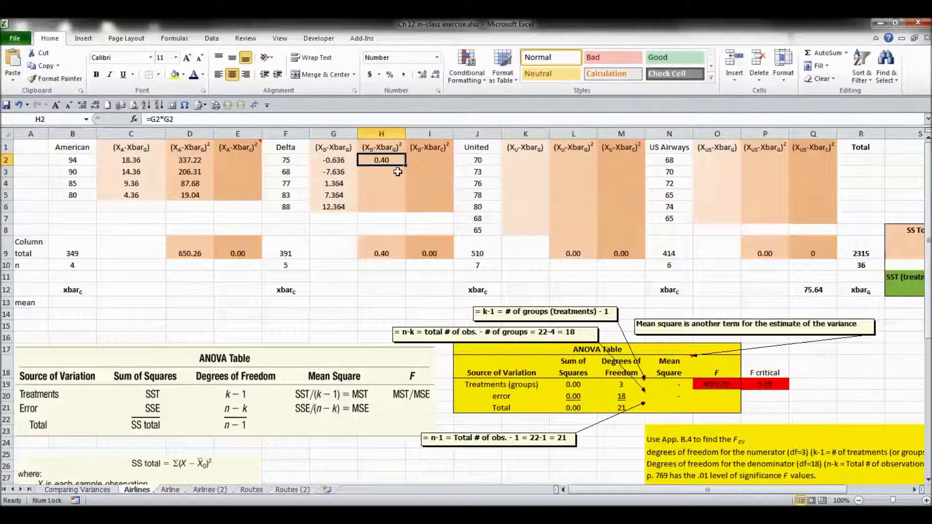
pyautogui.moveTo(405, 166); pyautogui.dragTo(405, 209)
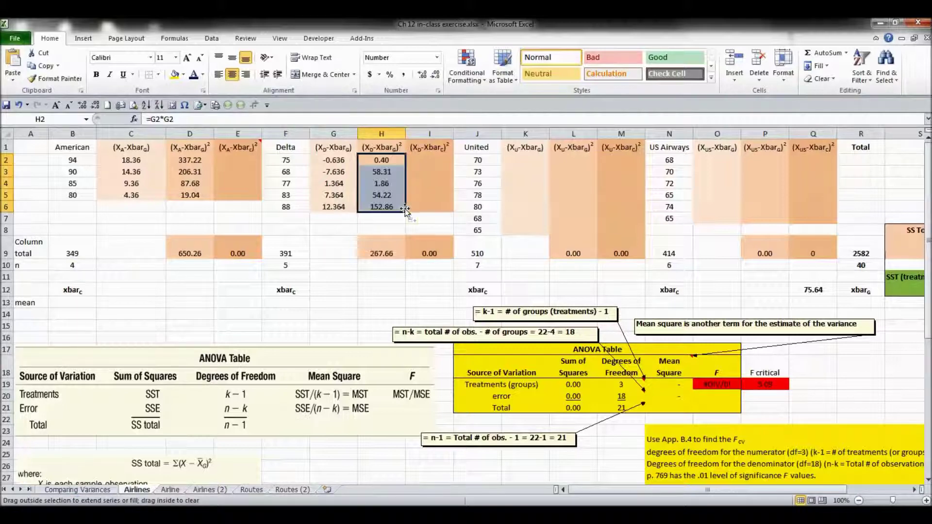
# - Enter =J2-$Q$12 in K2 to subtract the grand mean, as an absolute reference, from United's first score
pyautogui.click(514, 161)
pyautogui.write('=')
pyautogui.click(480, 160)
pyautogui.write('-')
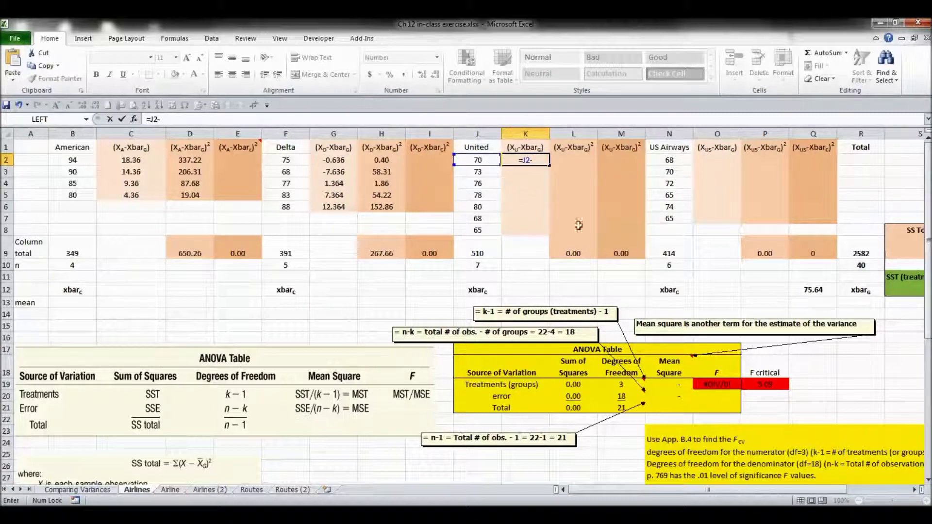
pyautogui.click(804, 290)
pyautogui.press('F4')
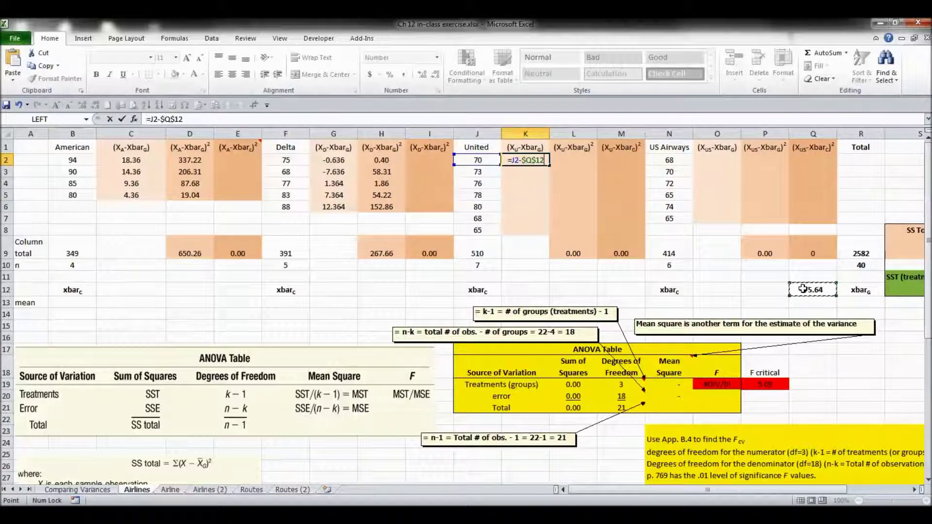
pyautogui.press('Return')
# - Reduce United's first deviation in K2 to three decimal places and fill its formula down through K8
pyautogui.press('Up')
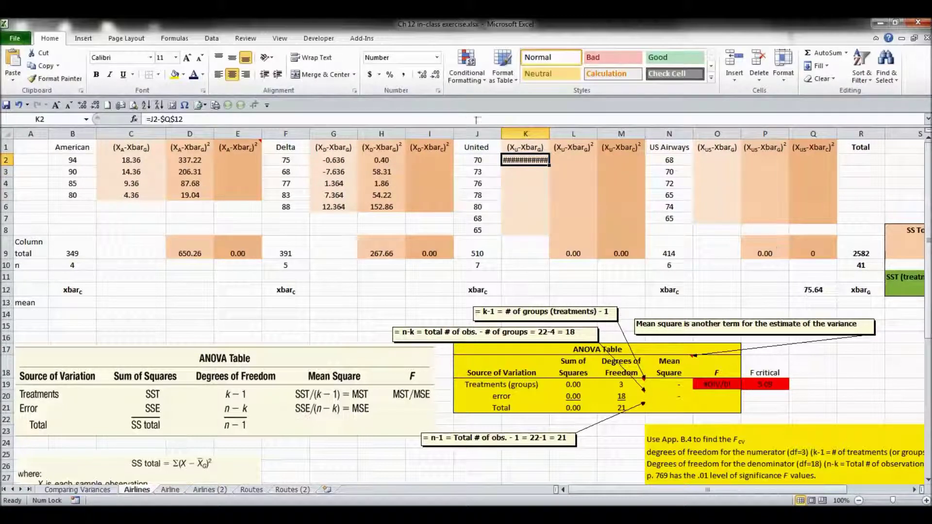
pyautogui.click(432, 75)
pyautogui.click(432, 74)
pyautogui.click(432, 75)
pyautogui.click(432, 75)
pyautogui.click(431, 75)
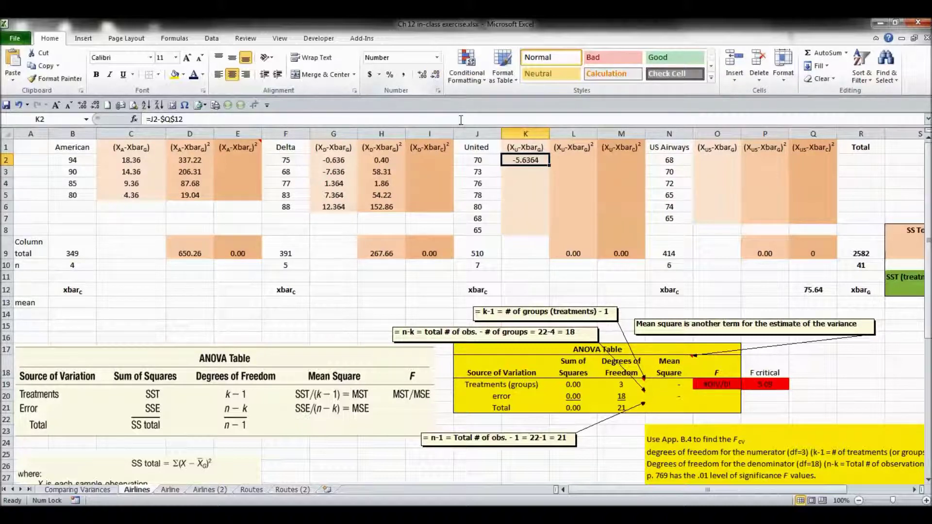
pyautogui.click(434, 76)
pyautogui.moveTo(551, 166); pyautogui.dragTo(535, 231)
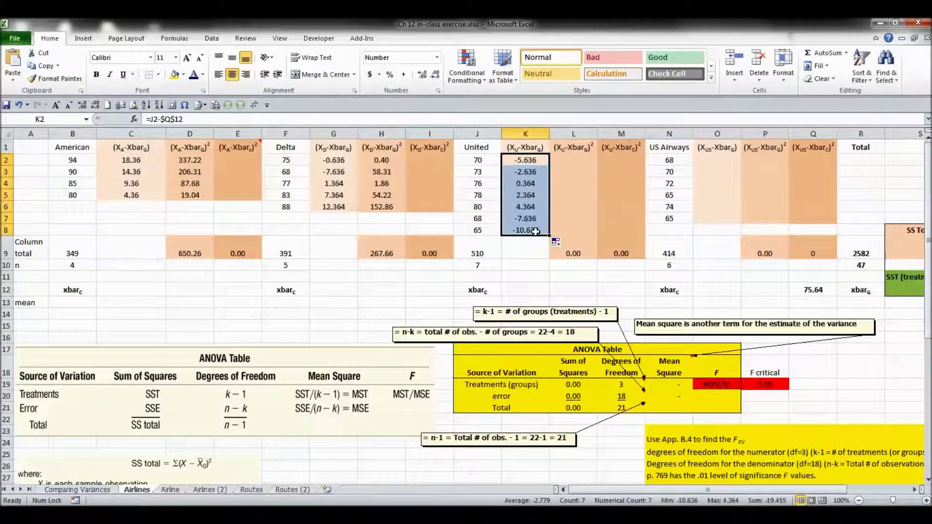
# - Square United's deviations by entering =K2*K2 in L2 and filling the formula down through L8
pyautogui.click(559, 161)
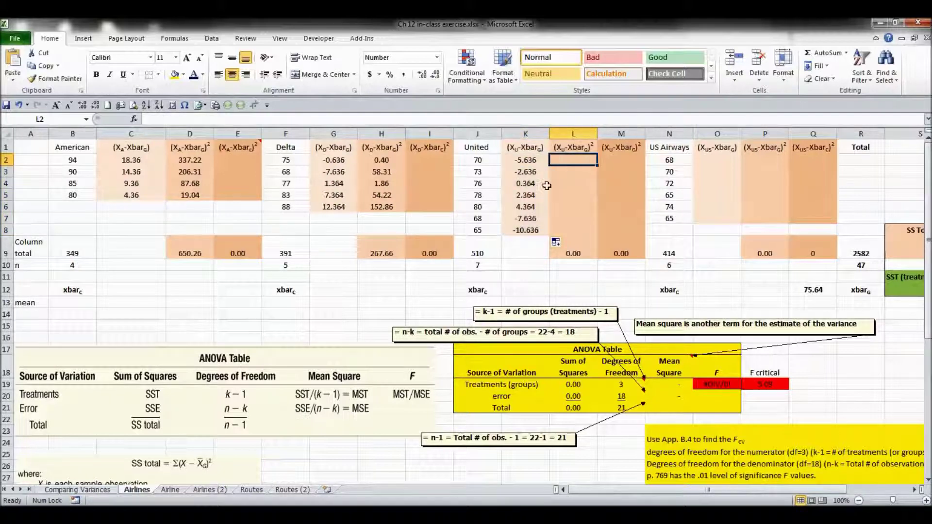
pyautogui.write('=')
pyautogui.click(518, 162)
pyautogui.write('*')
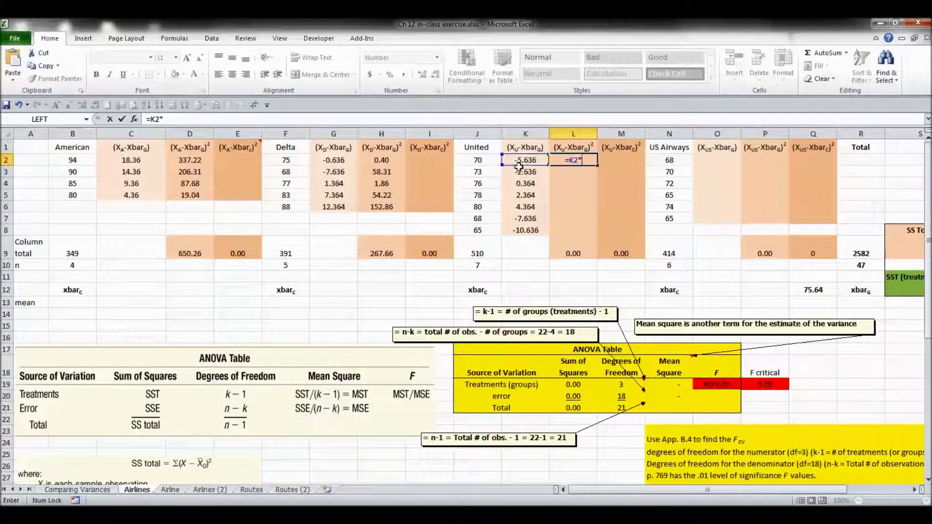
pyautogui.click(523, 161)
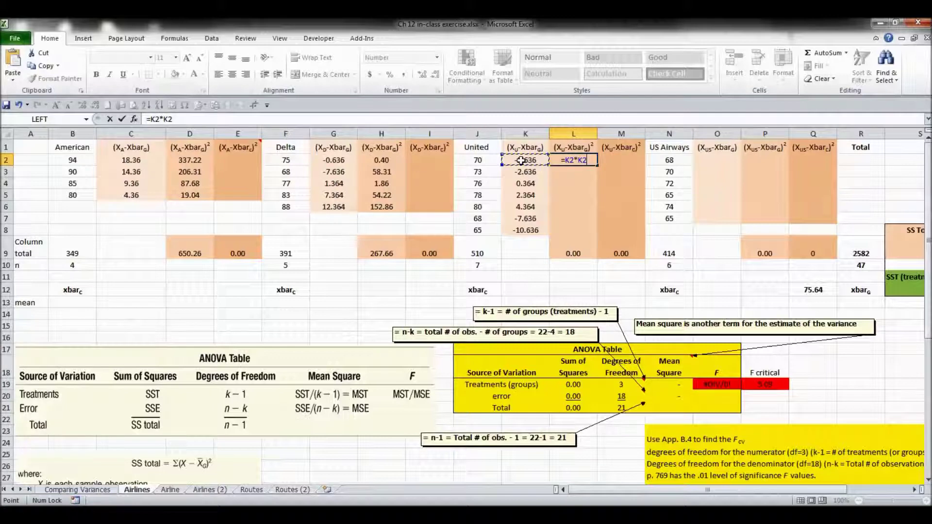
pyautogui.press('Return')
pyautogui.click(582, 165)
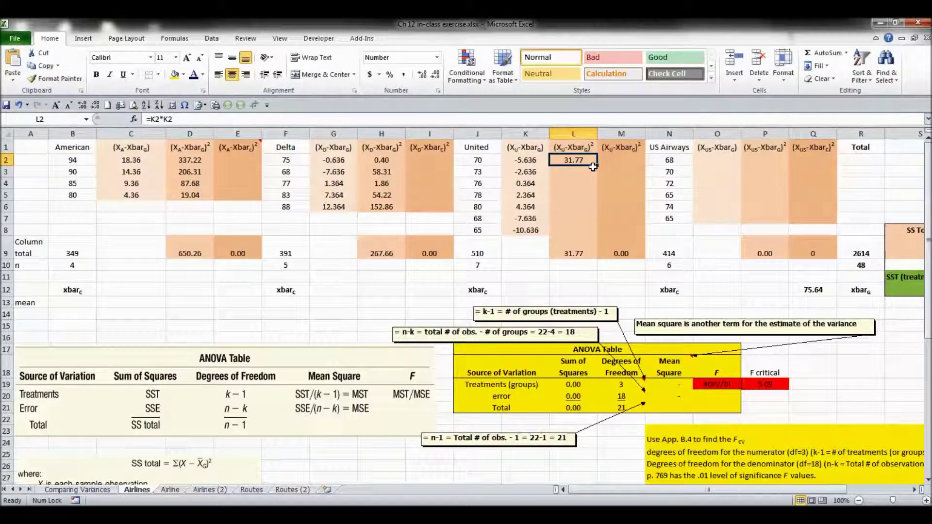
pyautogui.moveTo(597, 166); pyautogui.dragTo(585, 233)
# - Enter =N2-$Q$12 in O2 to subtract the grand mean, as an absolute reference, from US Airways' first score
pyautogui.click(707, 161)
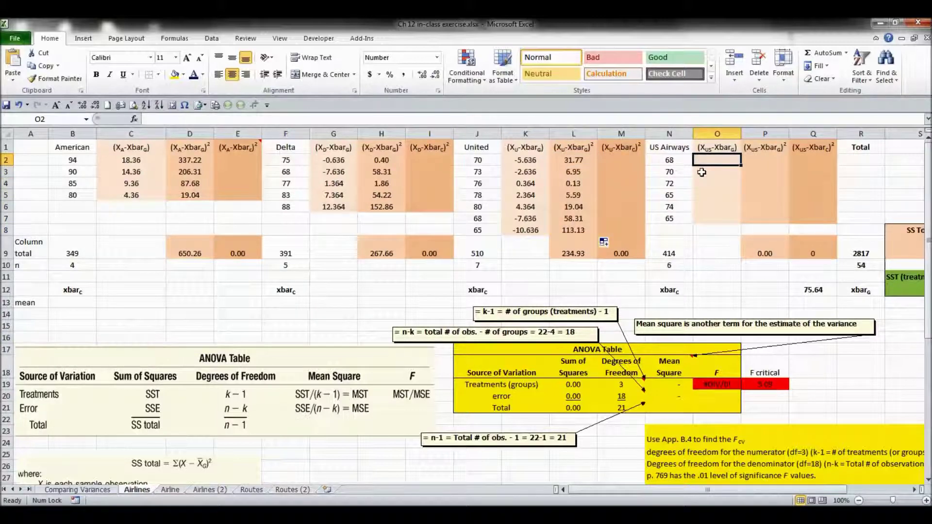
pyautogui.write('=')
pyautogui.click(661, 164)
pyautogui.write('-')
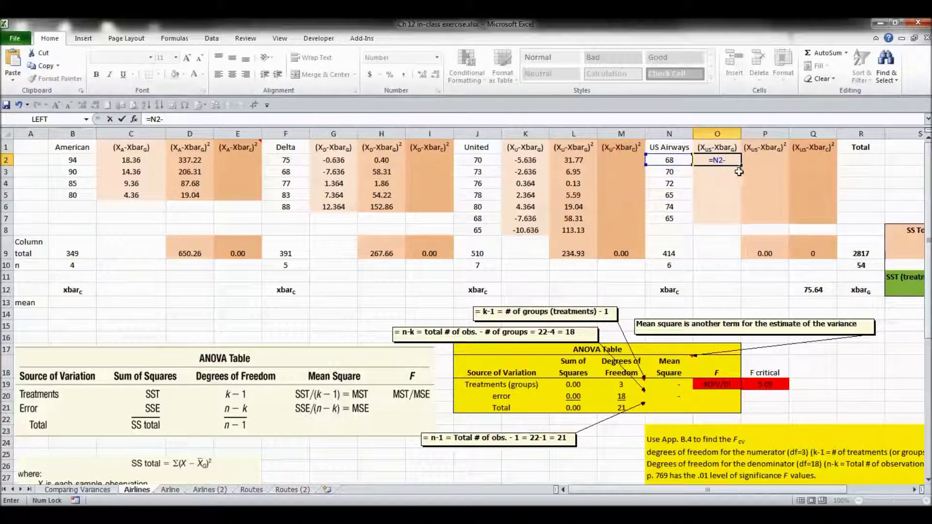
pyautogui.click(812, 289)
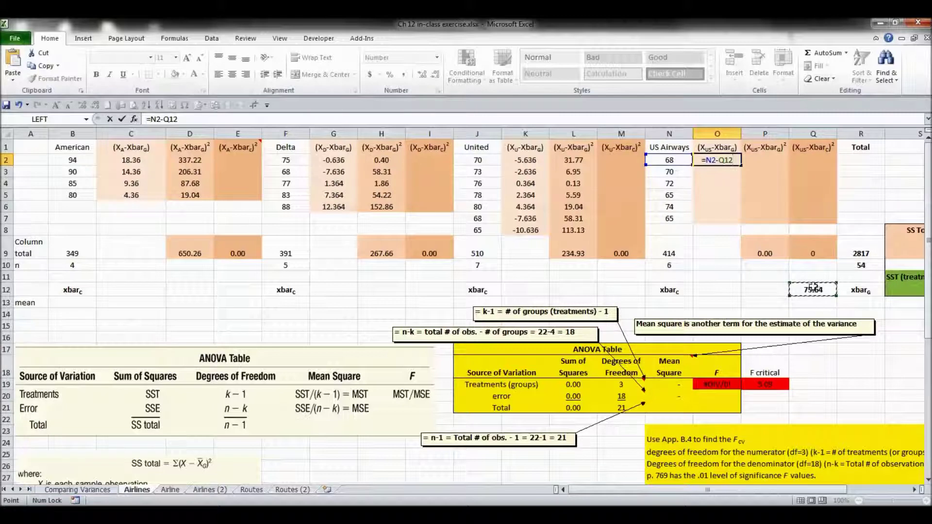
pyautogui.press('Return')
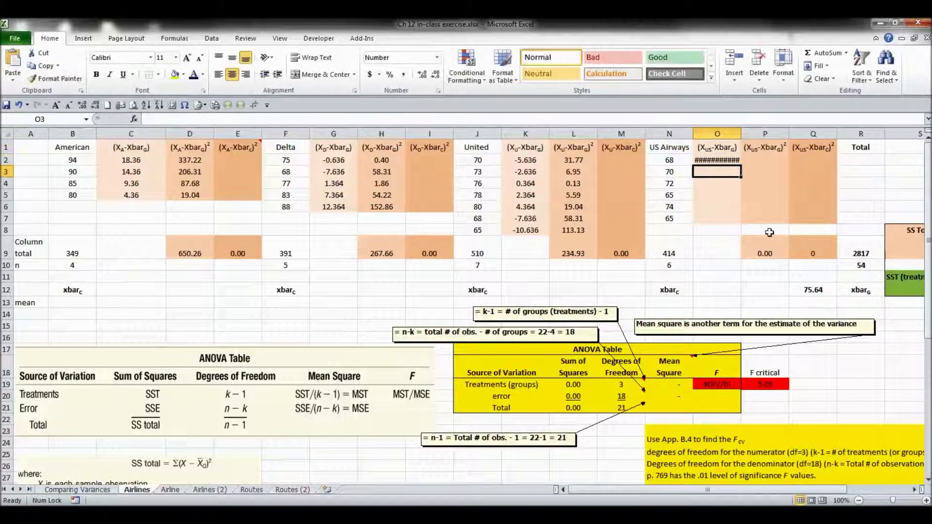
# - Reduce US Airways' first deviation in O2 to three decimal places and fill its formula down through O7
pyautogui.press('Up')
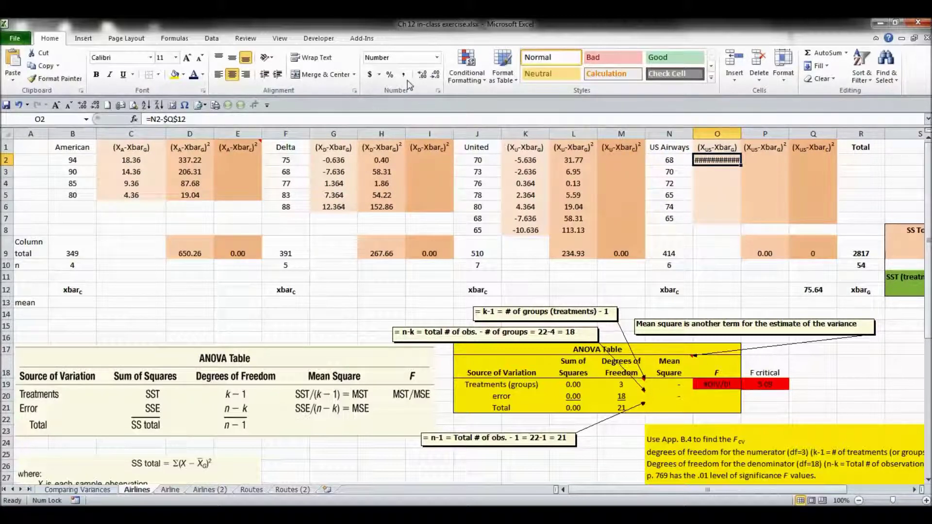
pyautogui.click(437, 74)
pyautogui.click(437, 74)
pyautogui.click(436, 74)
pyautogui.click(437, 74)
pyautogui.click(437, 74)
pyautogui.click(436, 74)
pyautogui.moveTo(742, 166); pyautogui.dragTo(729, 223)
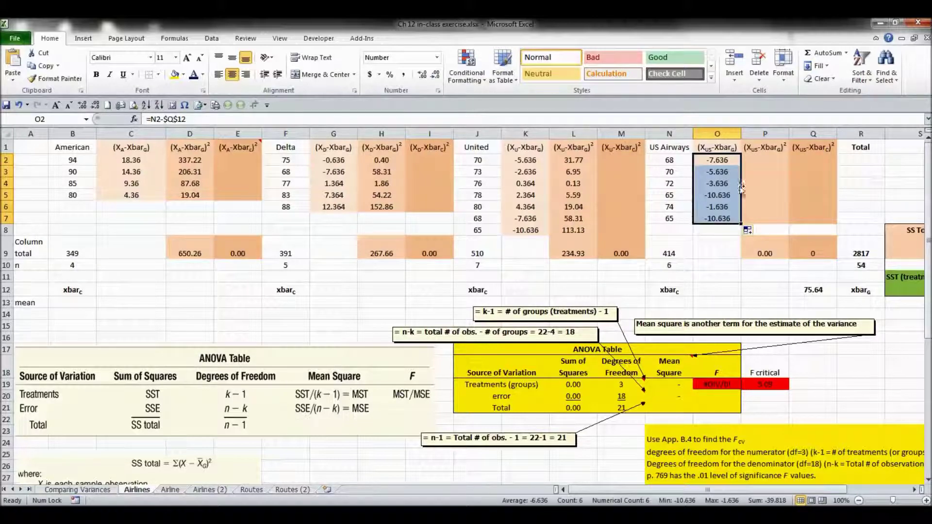
# - Square US Airways' deviations by entering =O2*O2 in P2 and filling the formula down through P7
pyautogui.click(751, 164)
pyautogui.write('=')
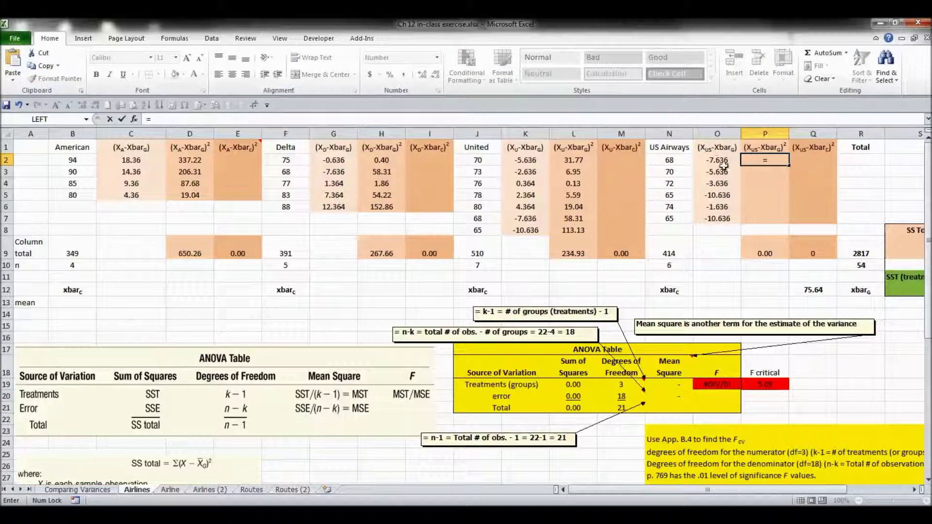
pyautogui.click(726, 165)
pyautogui.write('*')
pyautogui.click(732, 162)
pyautogui.press('Return')
pyautogui.click(776, 161)
pyautogui.moveTo(789, 166); pyautogui.dragTo(775, 223)
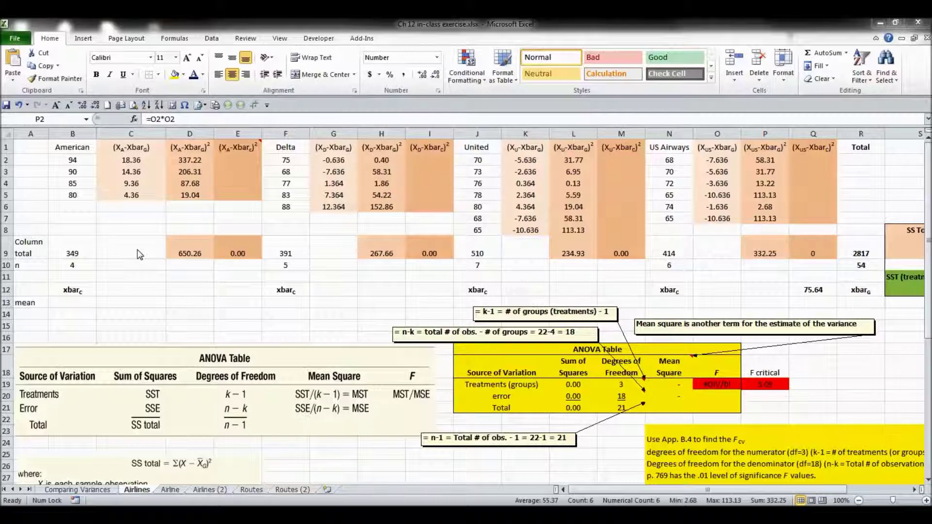
pyautogui.hotkey('ctrl', 'v')
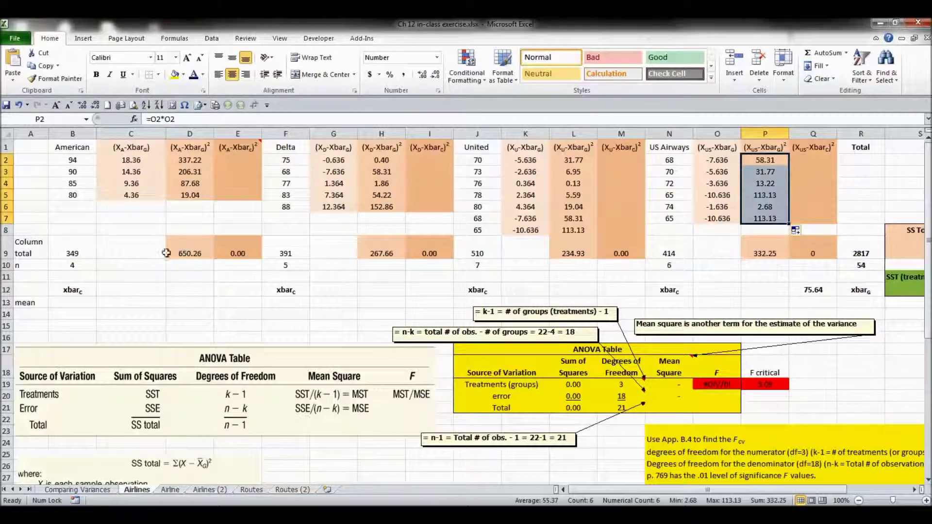
# - Enter =SUM(D2:D5) in D9 to total American's squared deviations from the grand mean
pyautogui.click(170, 253)
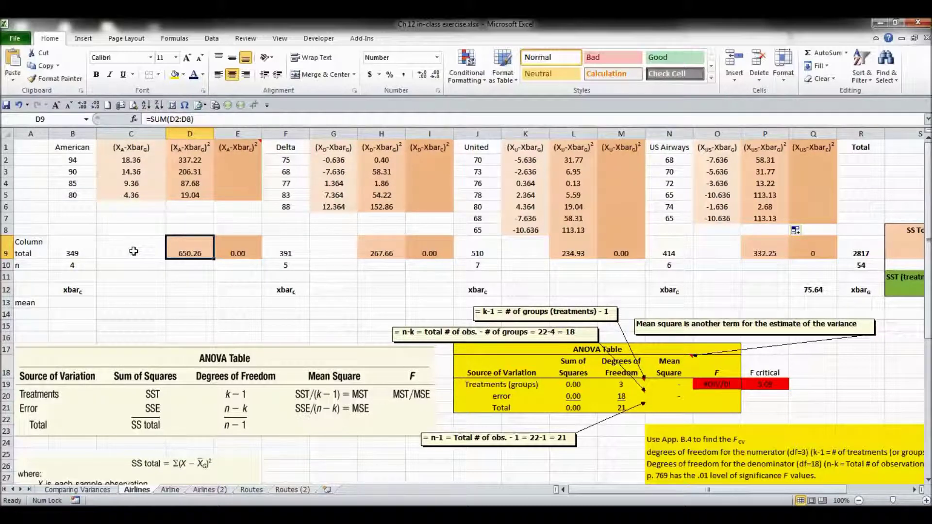
pyautogui.write('=')
pyautogui.write('sum')
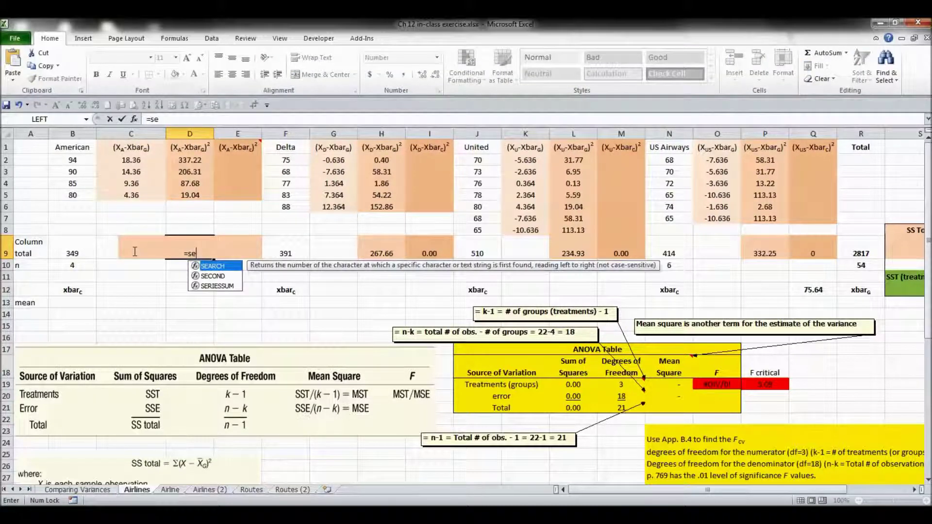
pyautogui.press('Tab')
pyautogui.moveTo(191, 195); pyautogui.dragTo(184, 163)
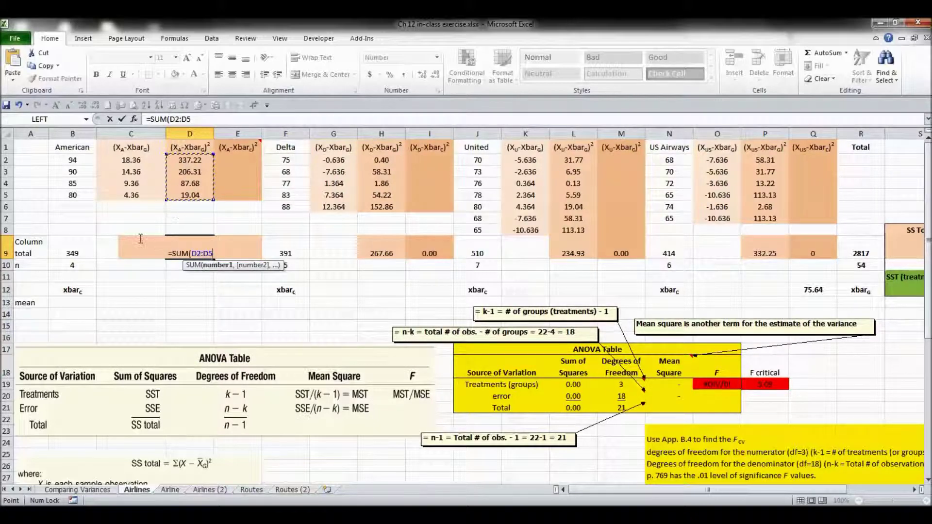
pyautogui.write(')')
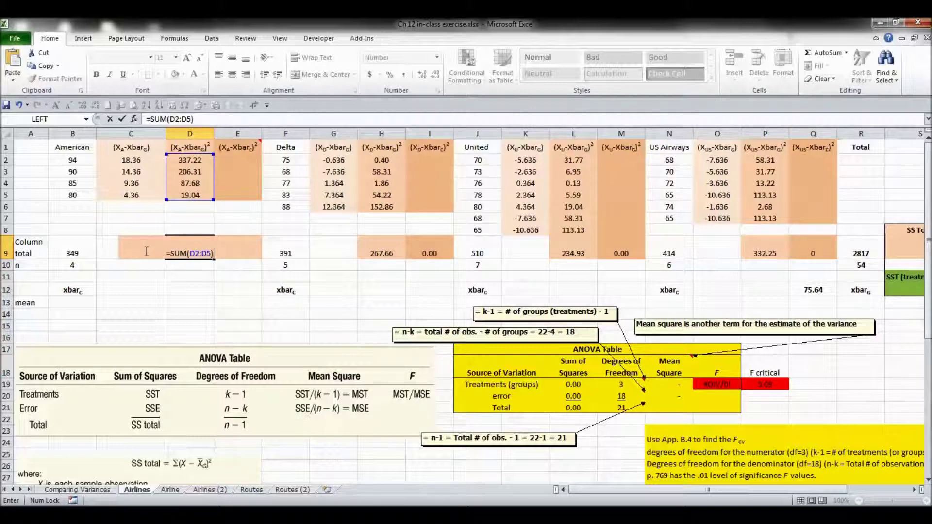
pyautogui.hotkey('ctrl', 'Return')
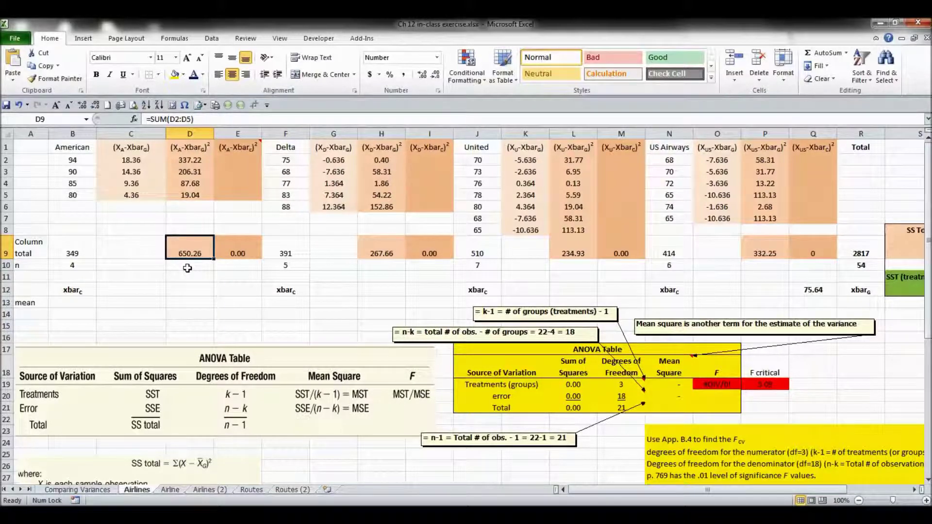
# - Enter =D9+H9+L9+P9 in the SS Total cell S9 to add the four airlines' sums of squared deviations
pyautogui.click(388, 247)
pyautogui.click(183, 253)
pyautogui.click(384, 253)
pyautogui.click(567, 254)
pyautogui.click(772, 253)
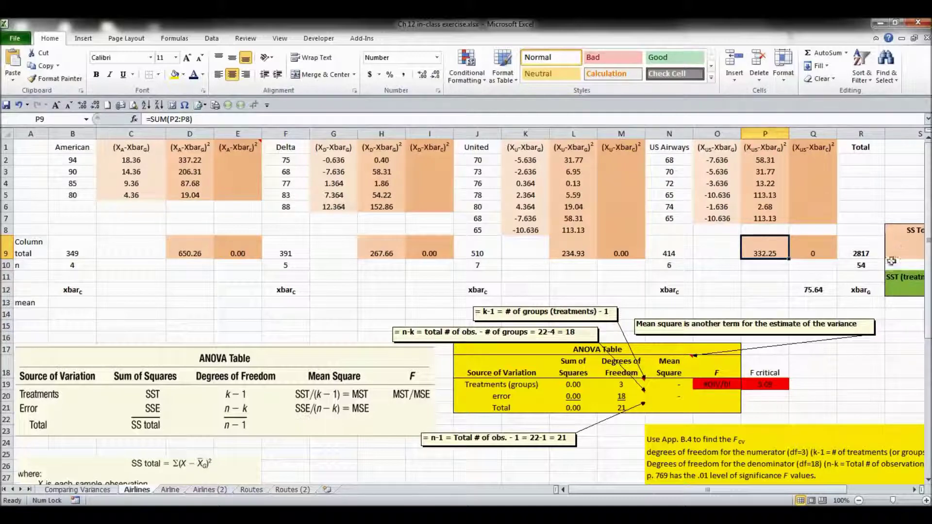
pyautogui.click(913, 490)
pyautogui.click(912, 490)
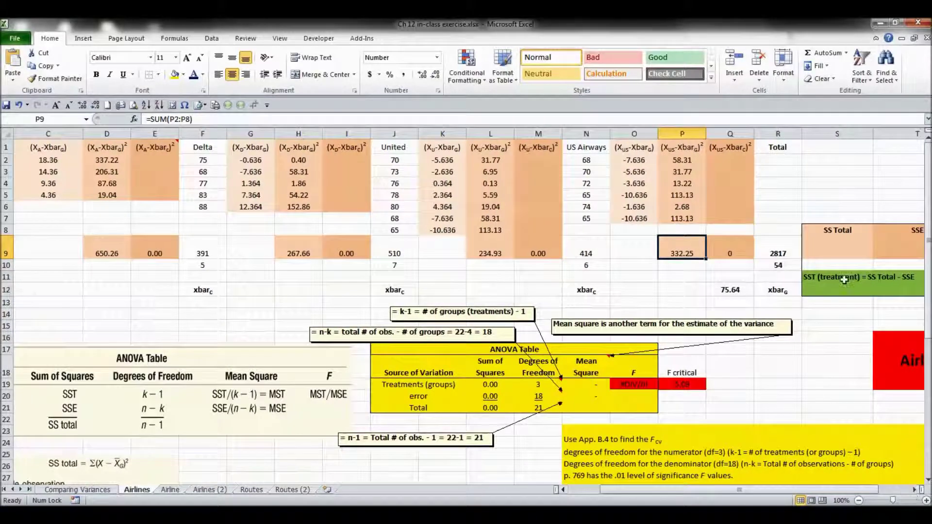
pyautogui.click(833, 243)
pyautogui.write('=')
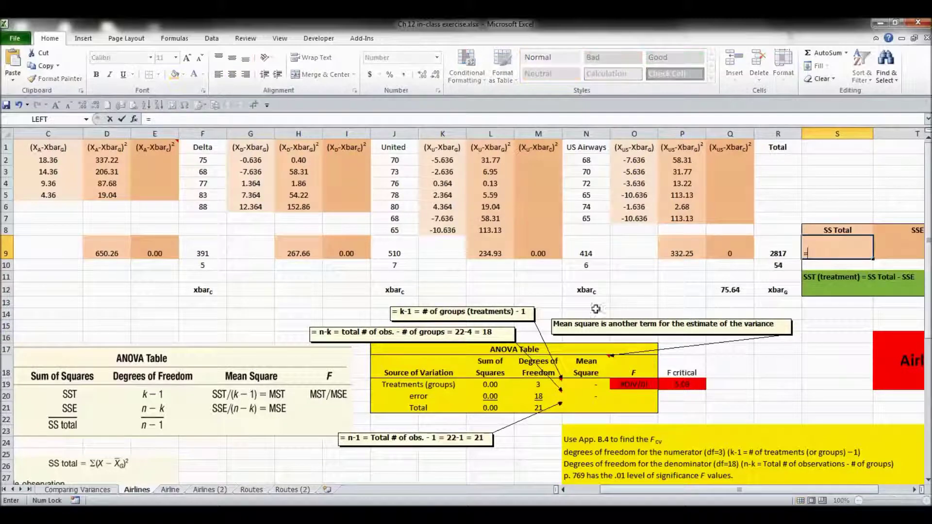
pyautogui.click(120, 254)
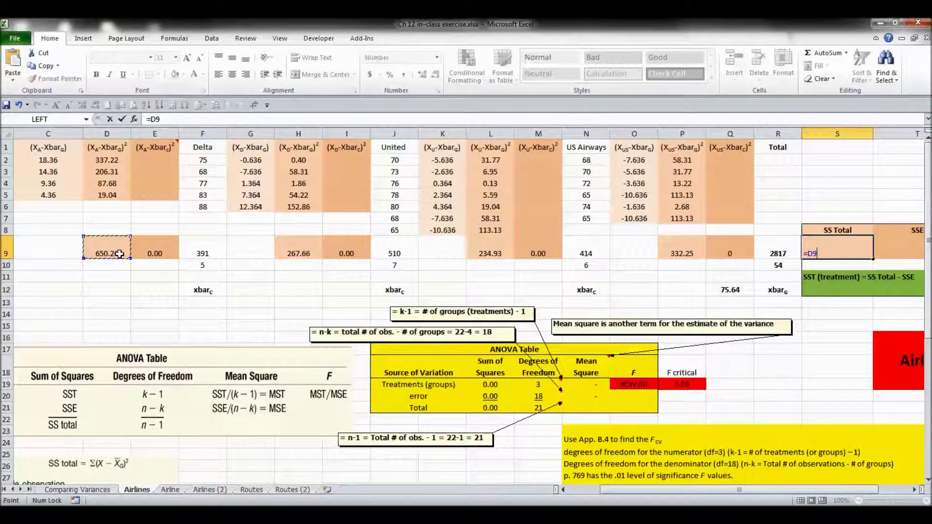
pyautogui.write('+')
pyautogui.click(295, 255)
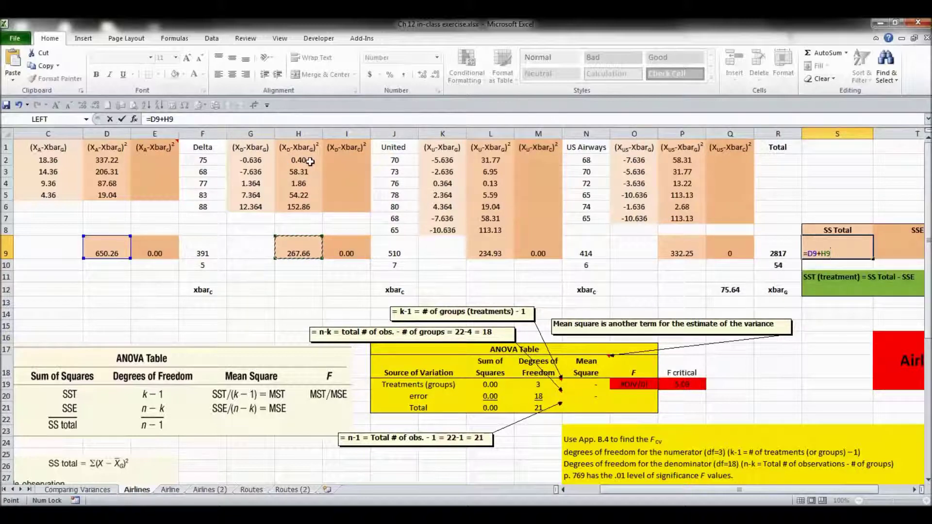
pyautogui.write('+')
pyautogui.click(492, 256)
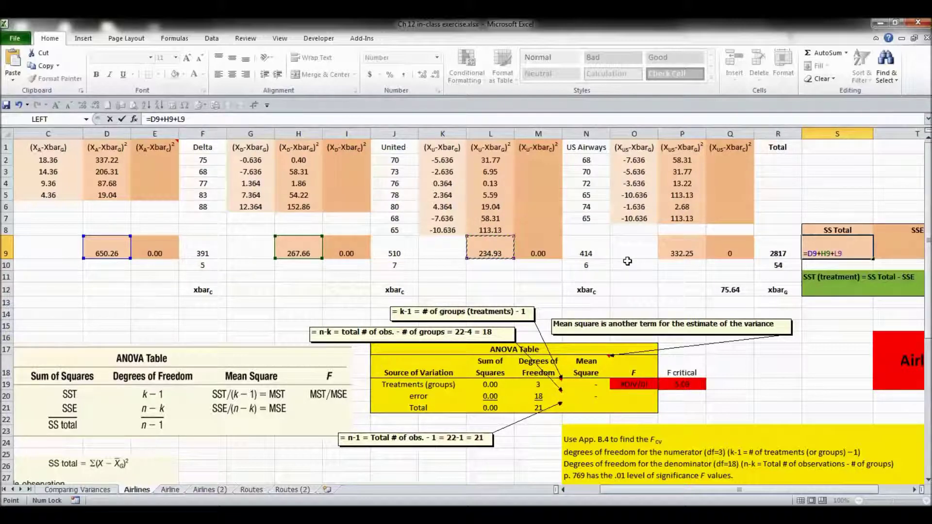
pyautogui.write('+')
pyautogui.click(683, 252)
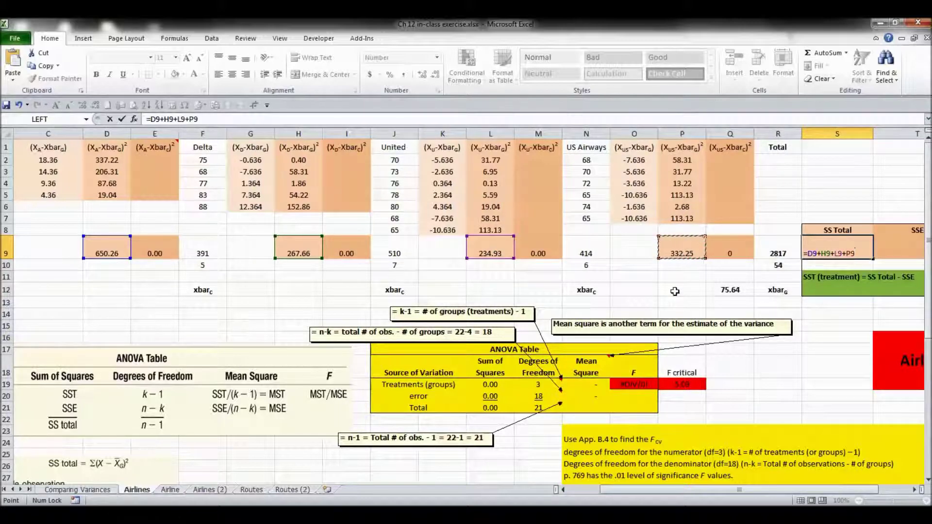
pyautogui.press('Return')
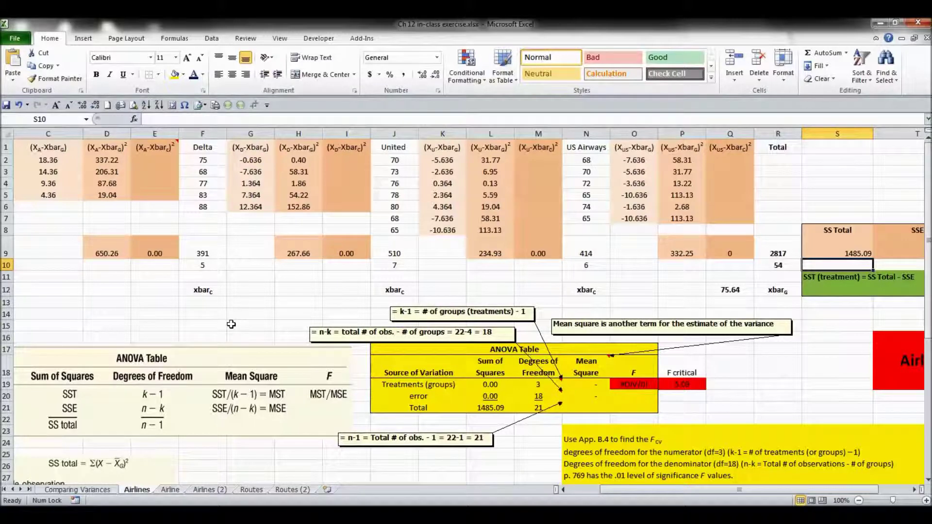
# - Review the SS Total formula in S9 and the SS total and SSE definitions below the reference ANOVA table
pyautogui.hscroll(-1, 231, 325)
pyautogui.click(892, 247)
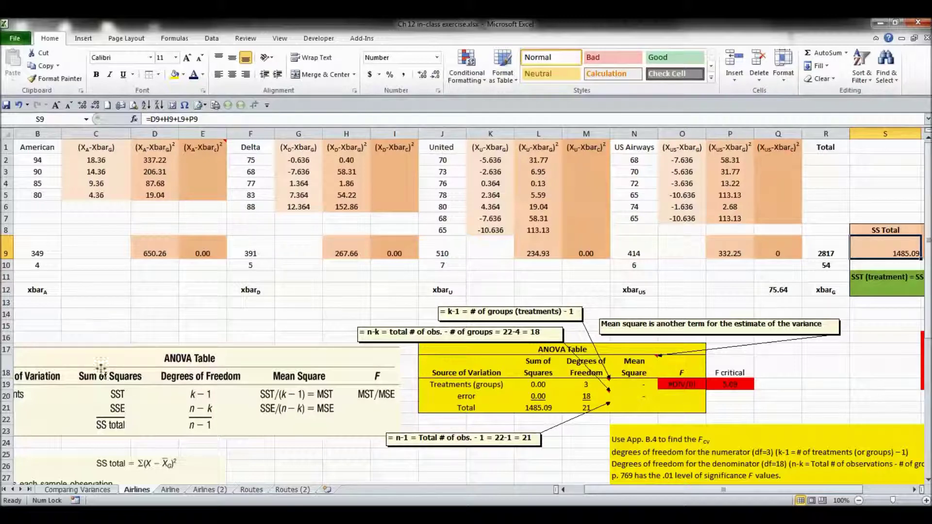
pyautogui.scroll(-5, 75, 413)
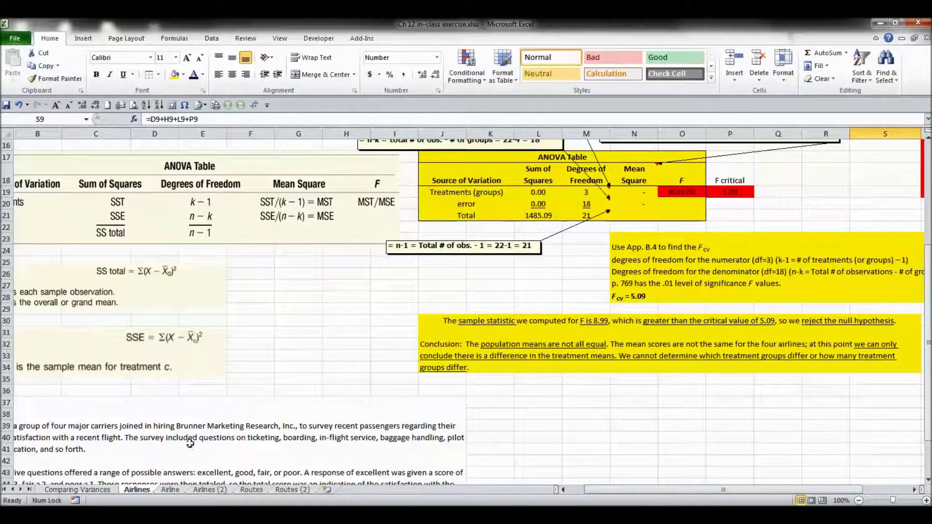
pyautogui.click(561, 490)
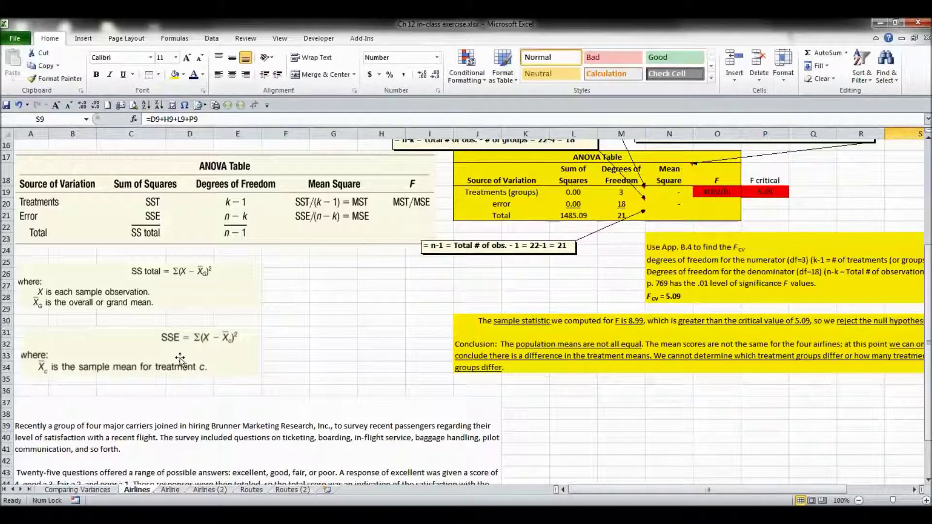
pyautogui.scroll(3, 121, 346)
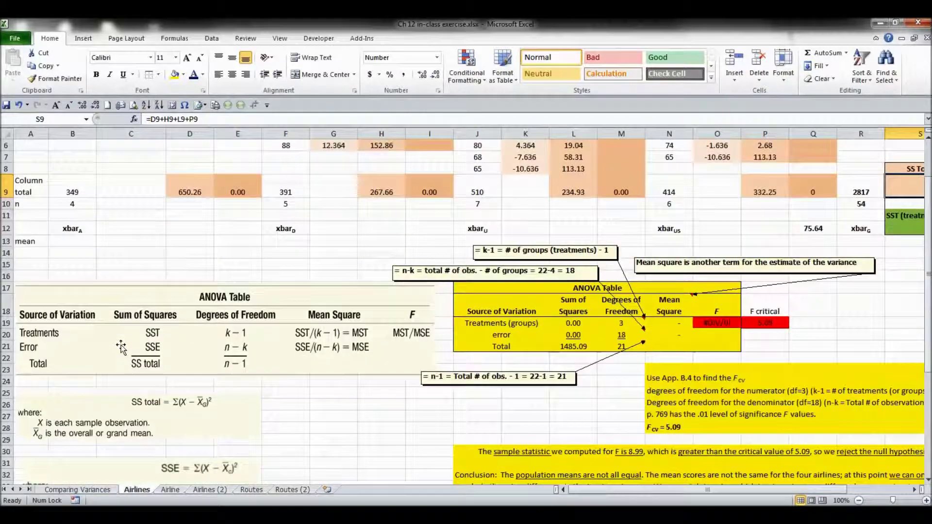
pyautogui.scroll(-3, 121, 346)
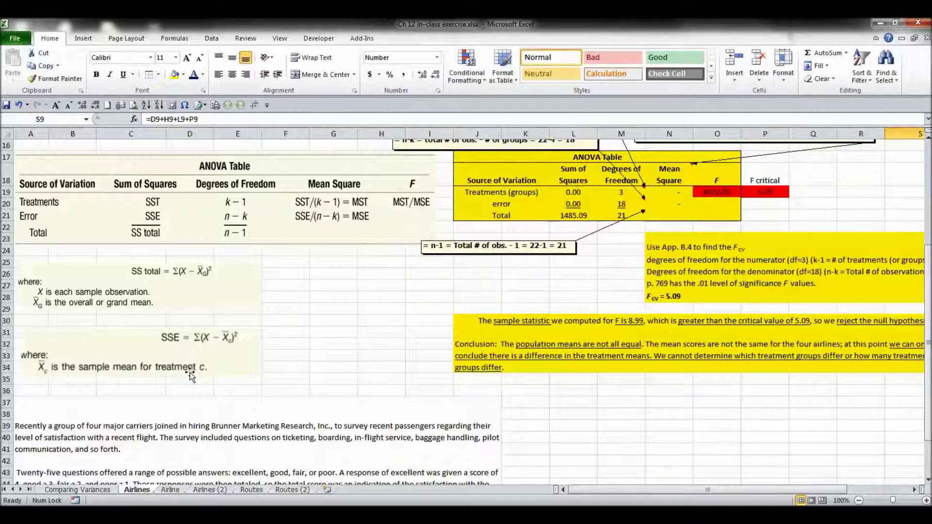
pyautogui.scroll(5, 190, 375)
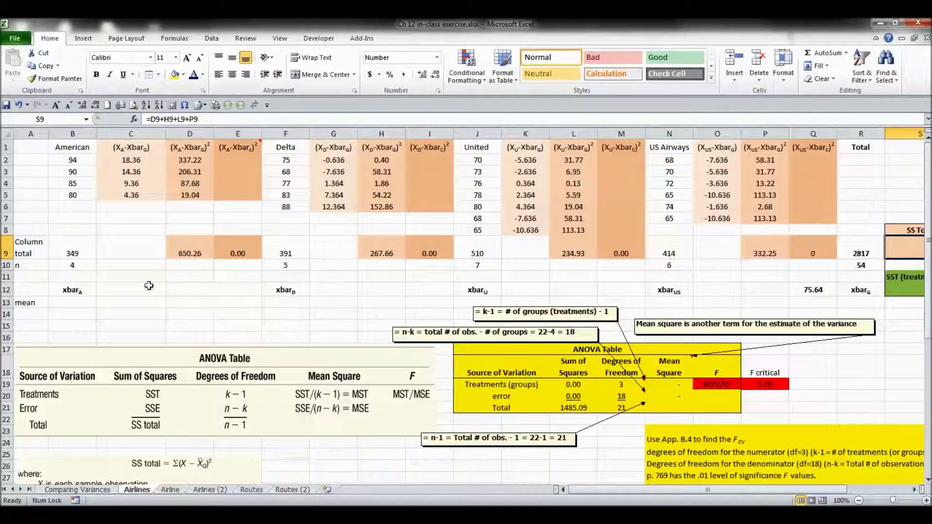
# - Compute American's mean score in B13 with =AVERAGE(B2:B5)
pyautogui.click(81, 302)
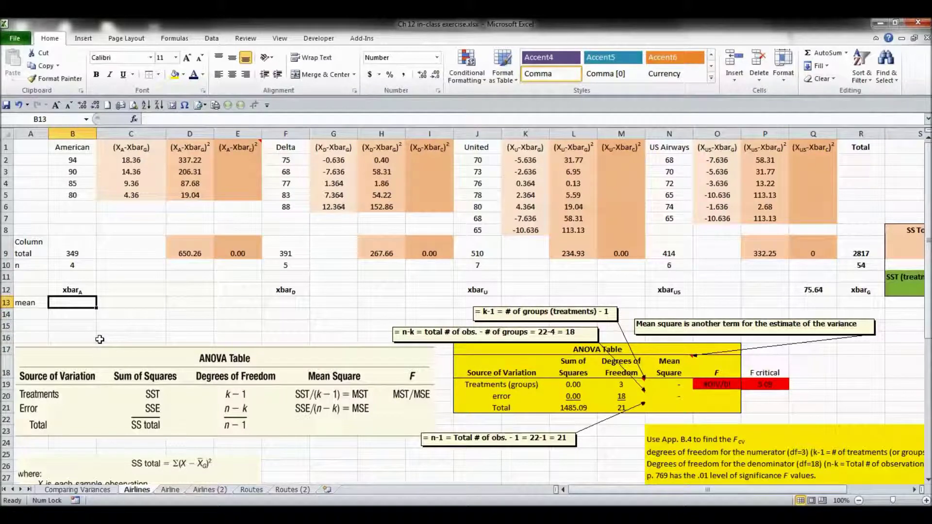
pyautogui.write('=avear')
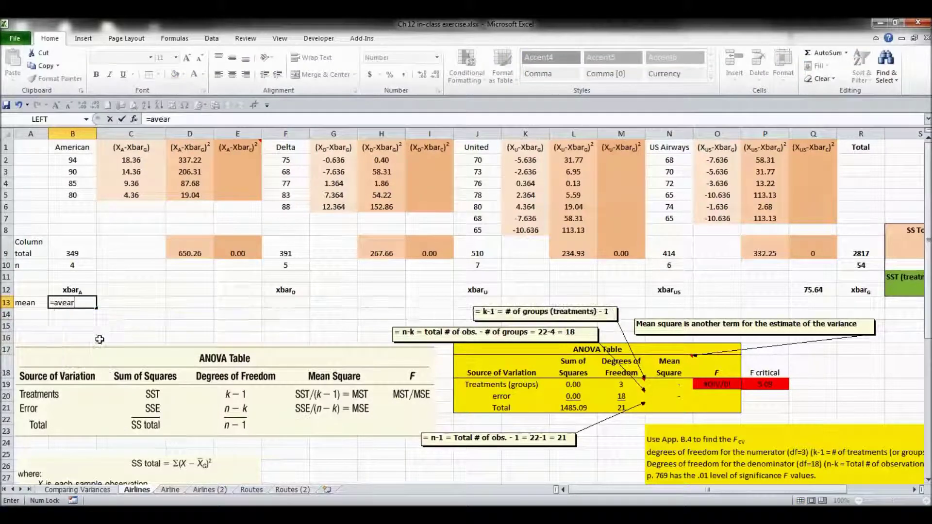
pyautogui.press('BackSpace')
pyautogui.press('BackSpace')
pyautogui.write('r')
pyautogui.press('Tab')
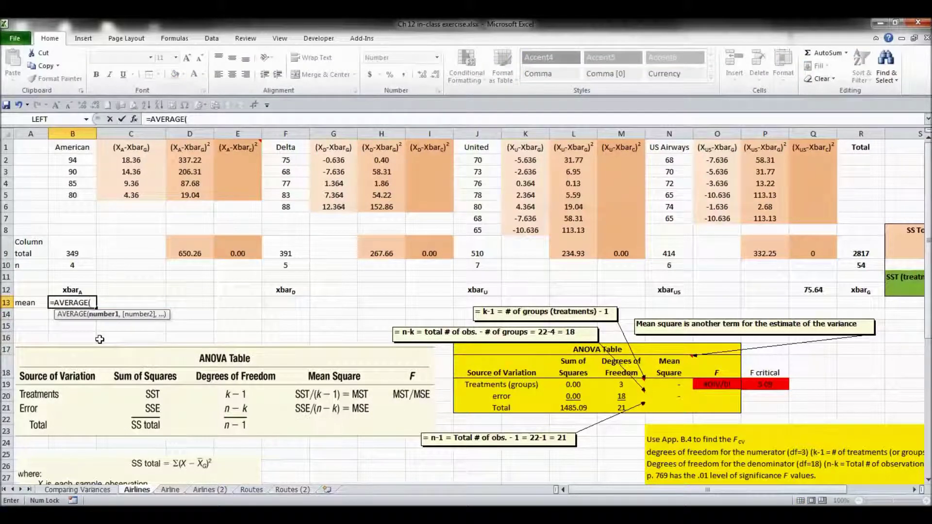
pyautogui.moveTo(69, 166); pyautogui.dragTo(69, 194)
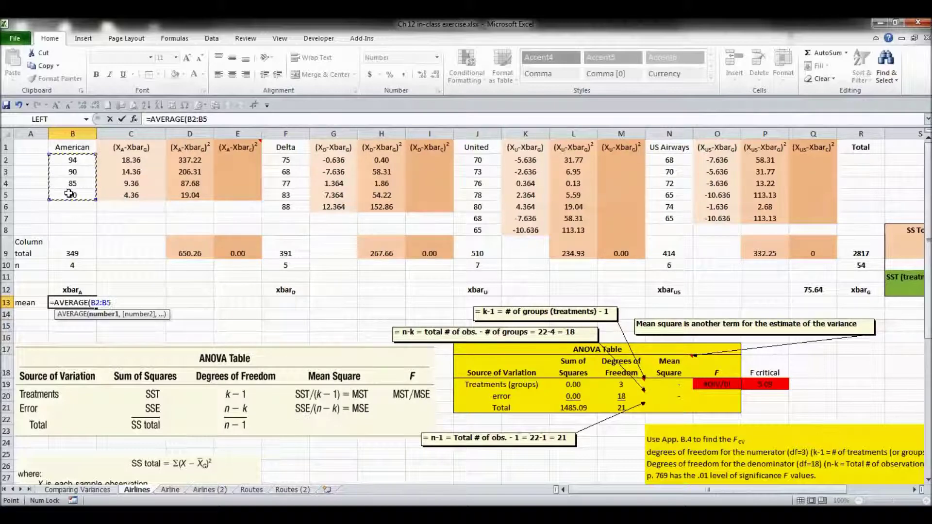
pyautogui.press('Return')
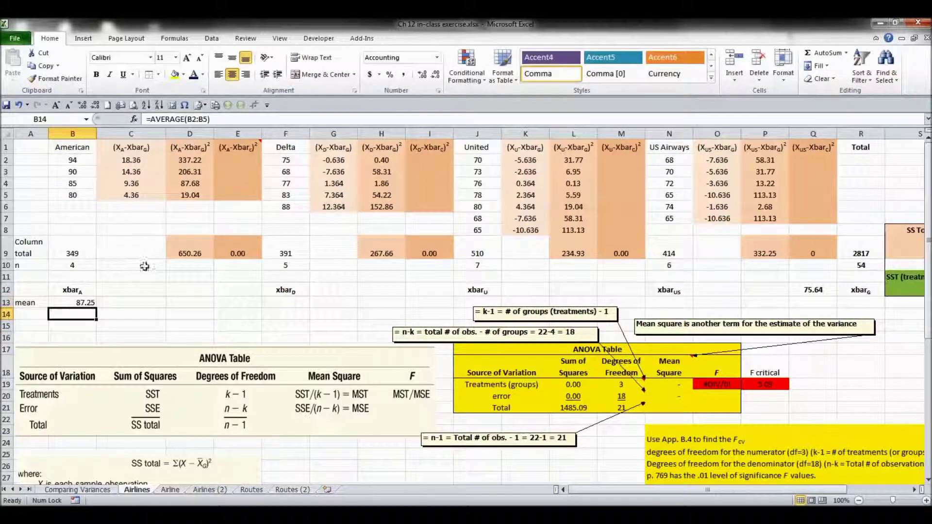
# - Compute Delta's mean score in F13 with =AVERAGE(F2:F6)
pyautogui.click(277, 306)
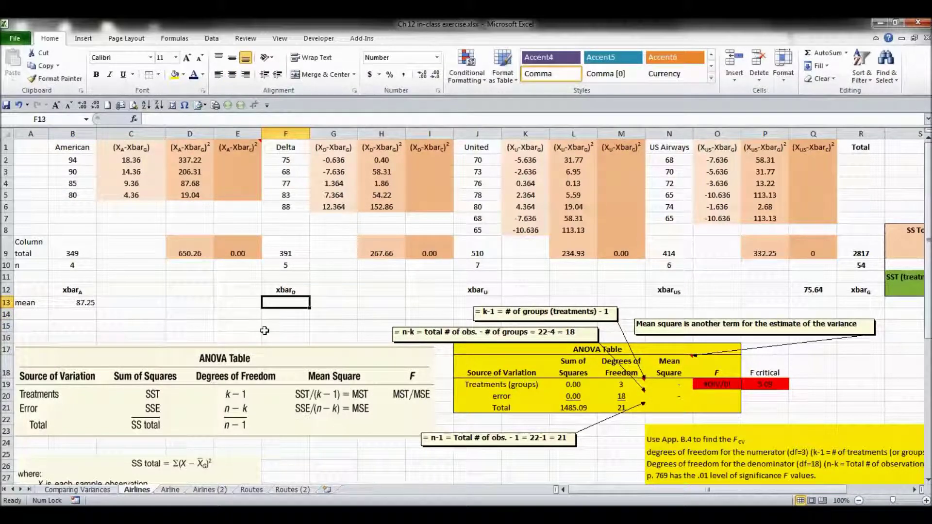
pyautogui.write('=av')
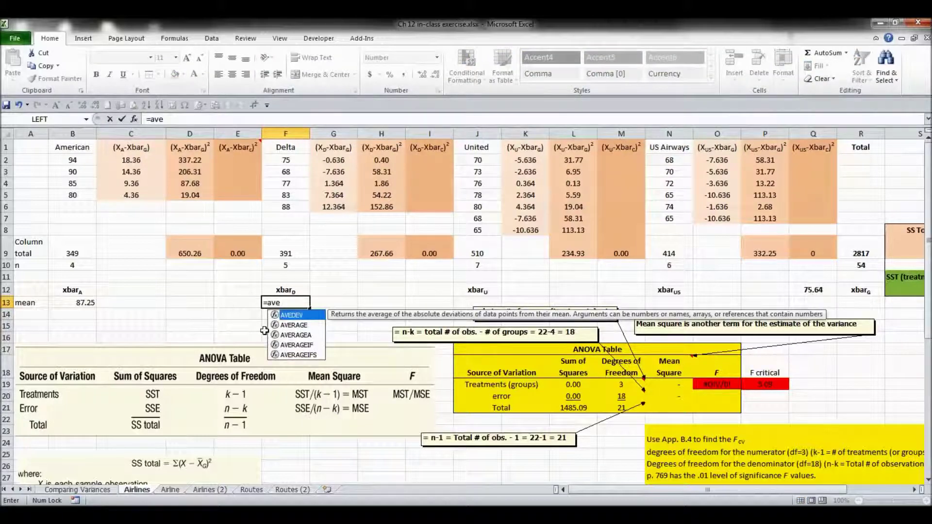
pyautogui.write('e')
pyautogui.press('Down')
pyautogui.press('Tab')
pyautogui.moveTo(292, 156); pyautogui.dragTo(289, 209)
pyautogui.press('Return')
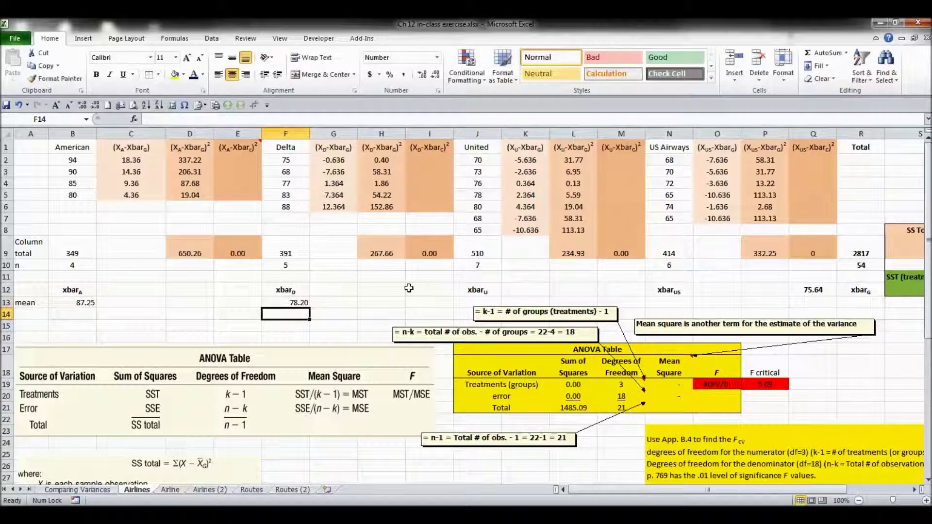
# - Compute United's mean score in J13 with =AVERAGE(J2:J8)
pyautogui.press('Up')
pyautogui.press('Right')
pyautogui.press('Right')
pyautogui.press('Right')
pyautogui.press('Right')
pyautogui.write('=aver')
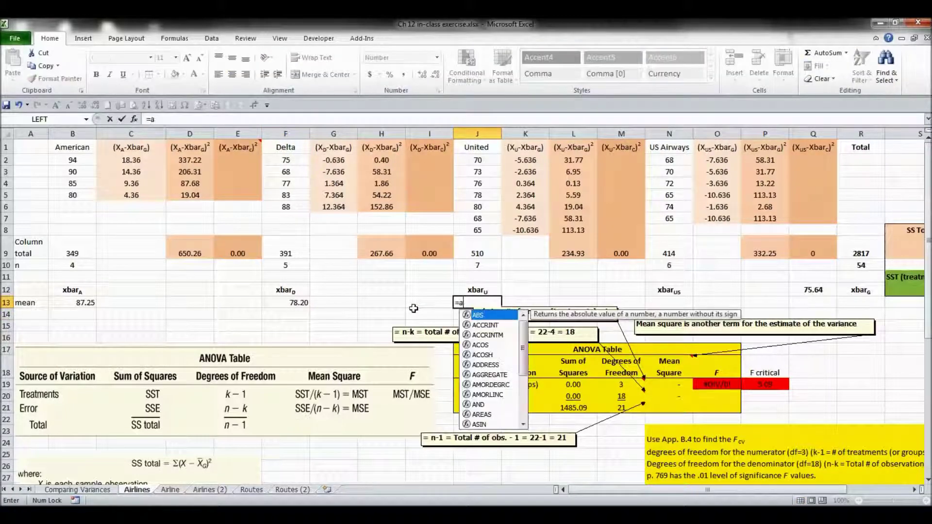
pyautogui.press('Tab')
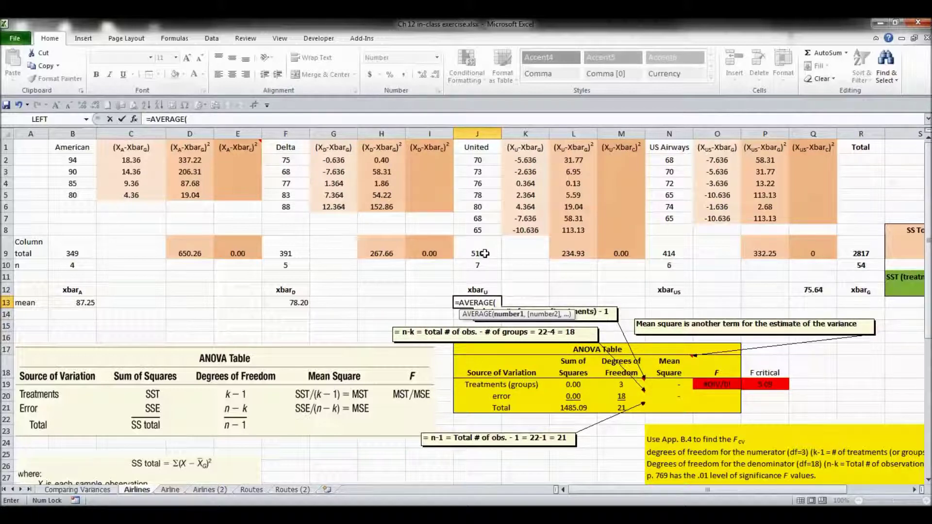
pyautogui.moveTo(475, 230); pyautogui.dragTo(468, 165)
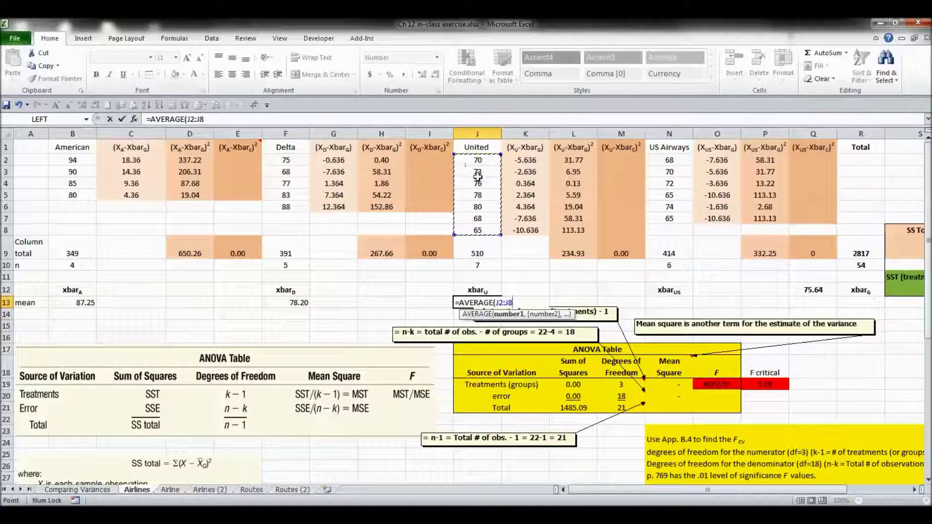
pyautogui.press('Return')
# - Compute US Airways' mean score in N13 with =AVERAGE(N2:N7)
pyautogui.click(656, 304)
pyautogui.write('=')
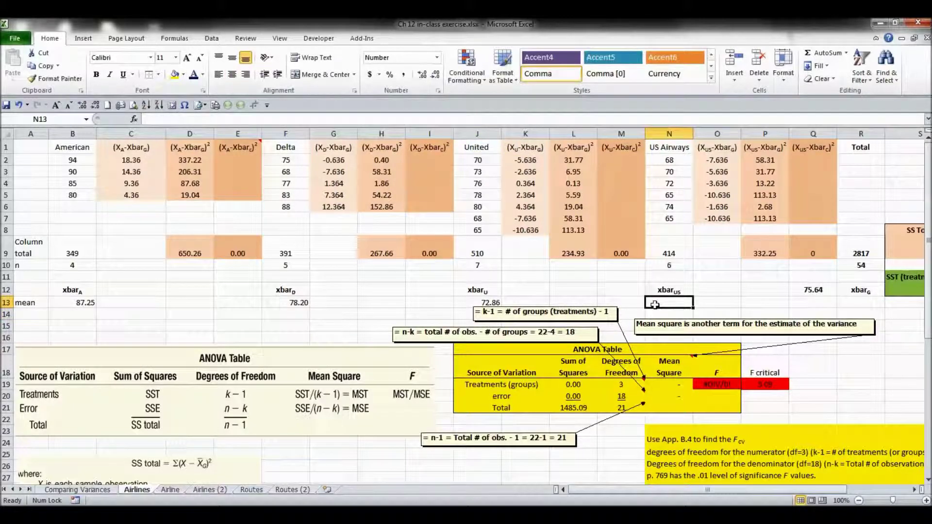
pyautogui.write('avear')
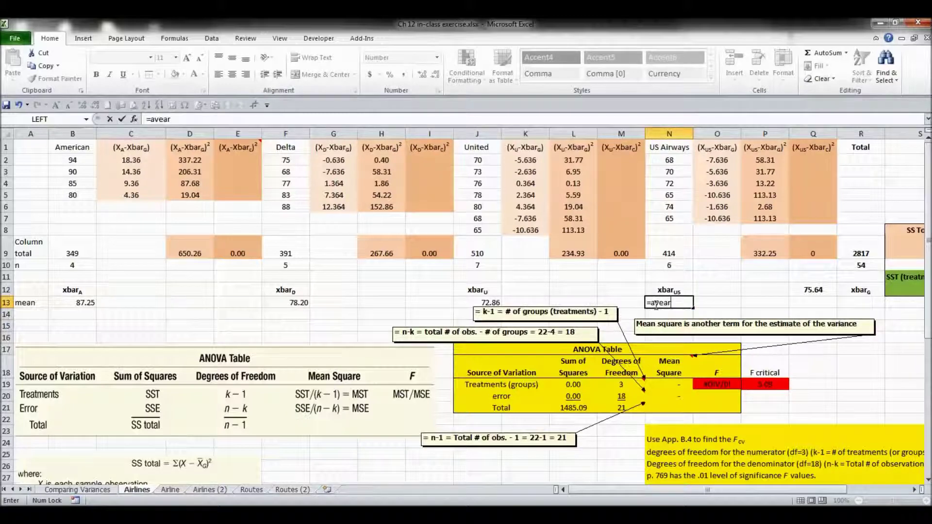
pyautogui.press('BackSpace')
pyautogui.press('BackSpace')
pyautogui.press('Tab')
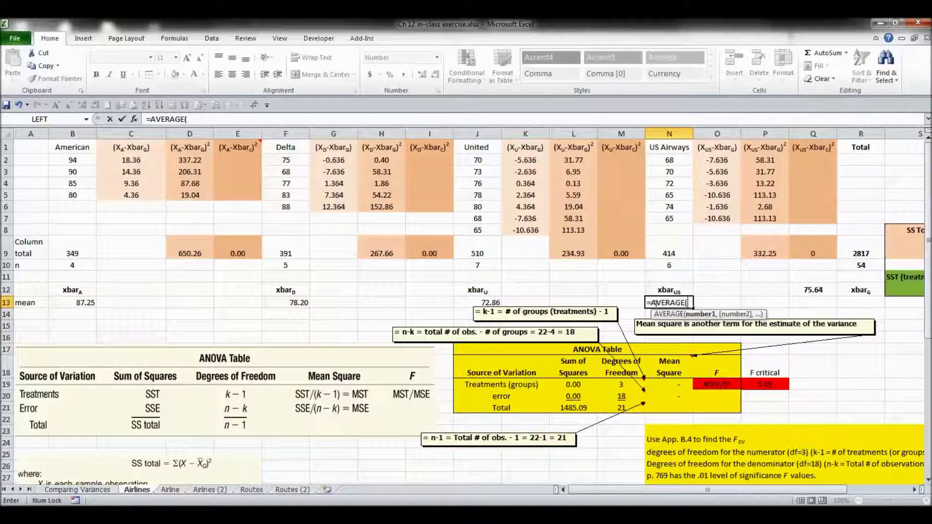
pyautogui.moveTo(671, 220); pyautogui.dragTo(669, 160)
pyautogui.press('Return')
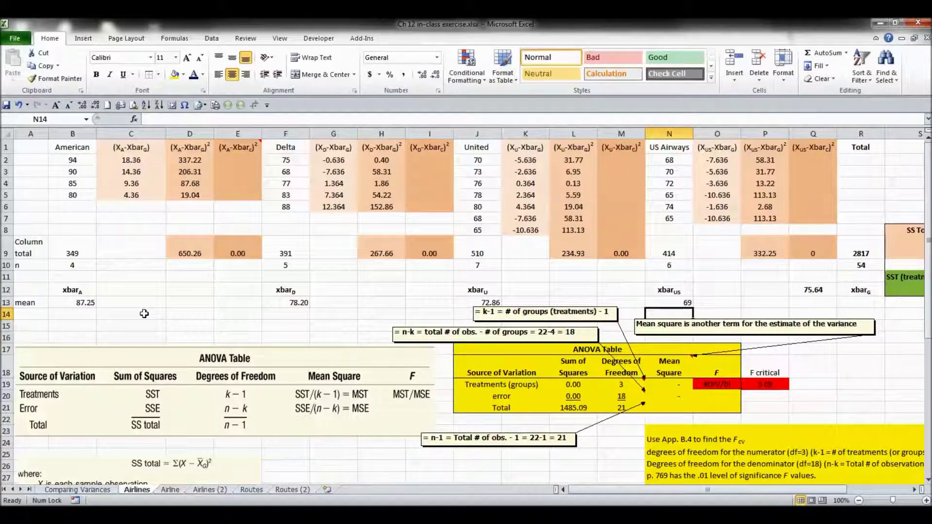
# - Review the SSE definition below the reference ANOVA table, American's squared-deviation column heading in E1 and its first score in B2
pyautogui.scroll(-2, 175, 350)
pyautogui.scroll(-3, 174, 350)
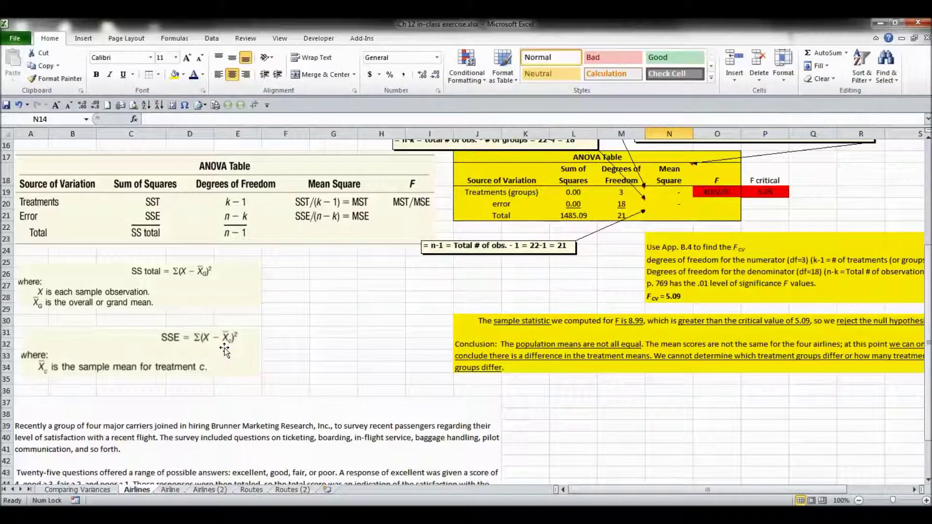
pyautogui.scroll(5, 208, 349)
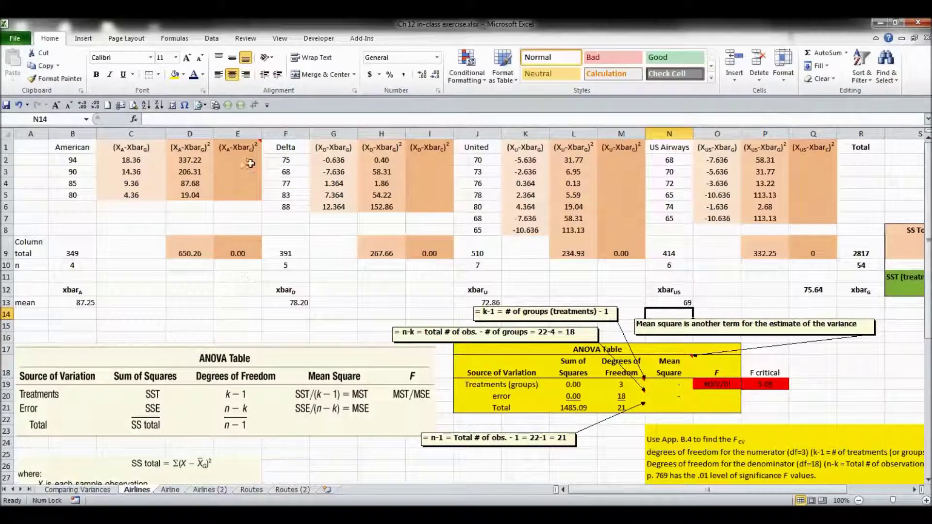
pyautogui.moveTo(252, 145)
pyautogui.click(224, 160)
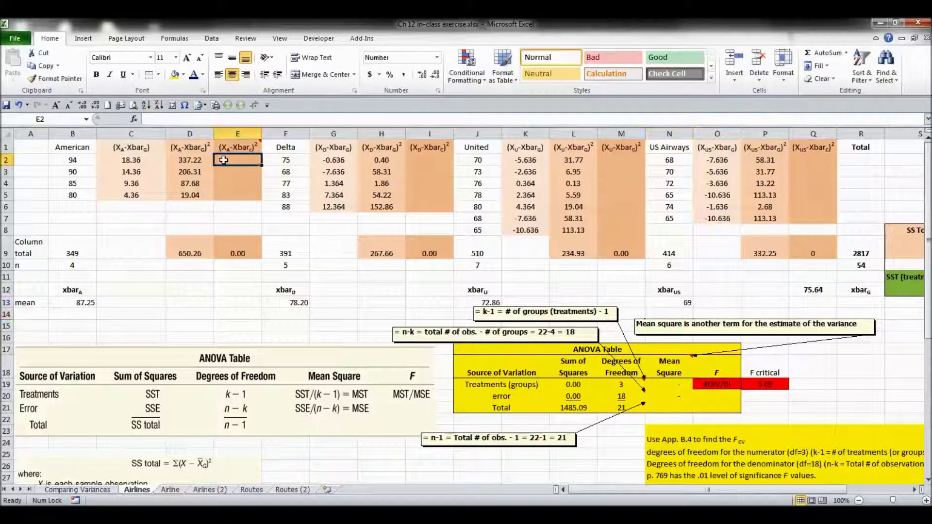
pyautogui.click(72, 157)
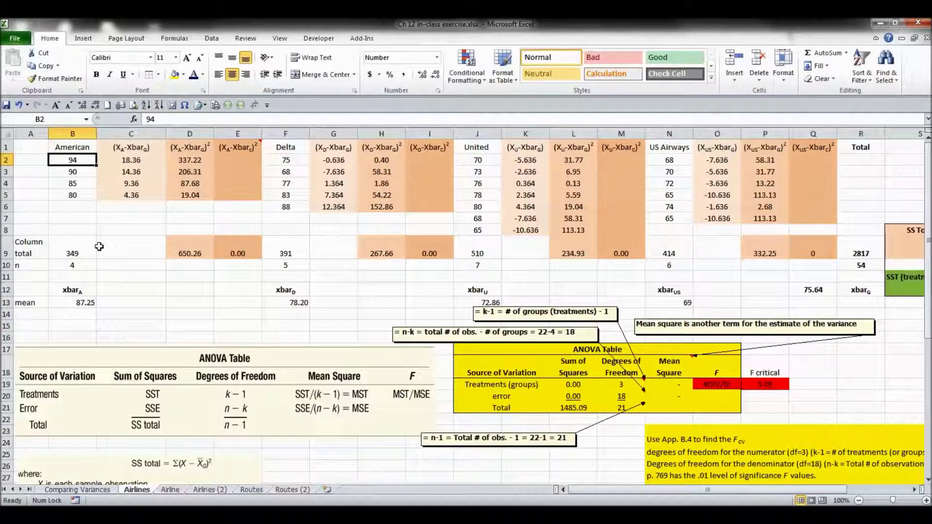
# - Compute American's first squared deviation from its own mean in E2 with =(B2-$B$13)*(B2-$B$13)
pyautogui.click(224, 162)
pyautogui.write('=(')
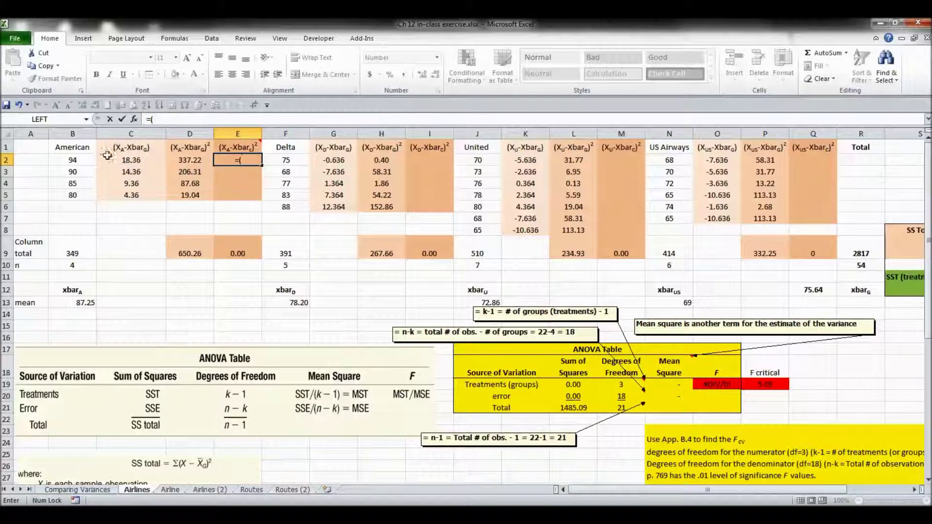
pyautogui.click(80, 161)
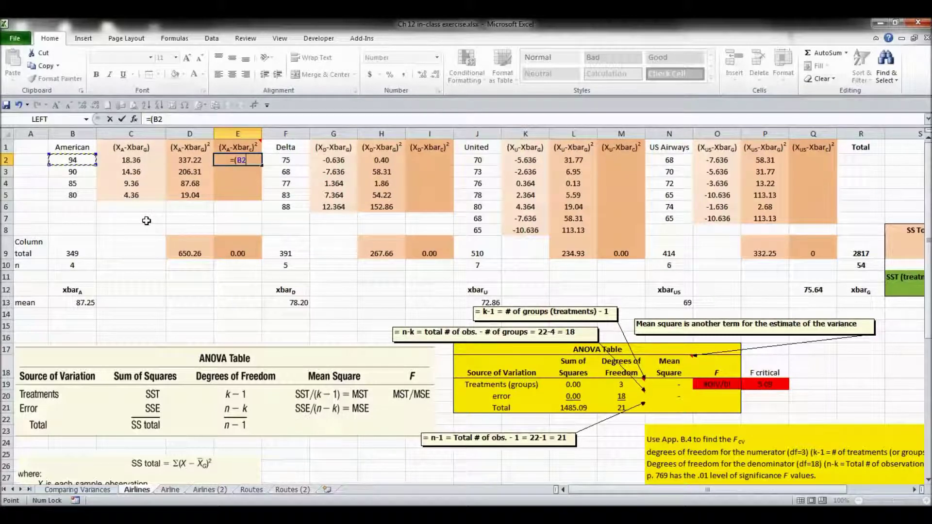
pyautogui.write('-')
pyautogui.click(90, 303)
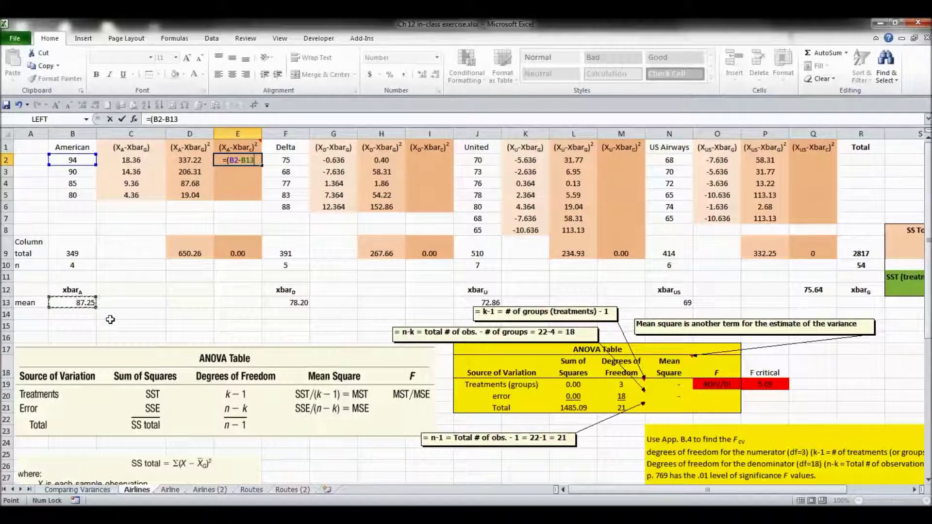
pyautogui.press('F4')
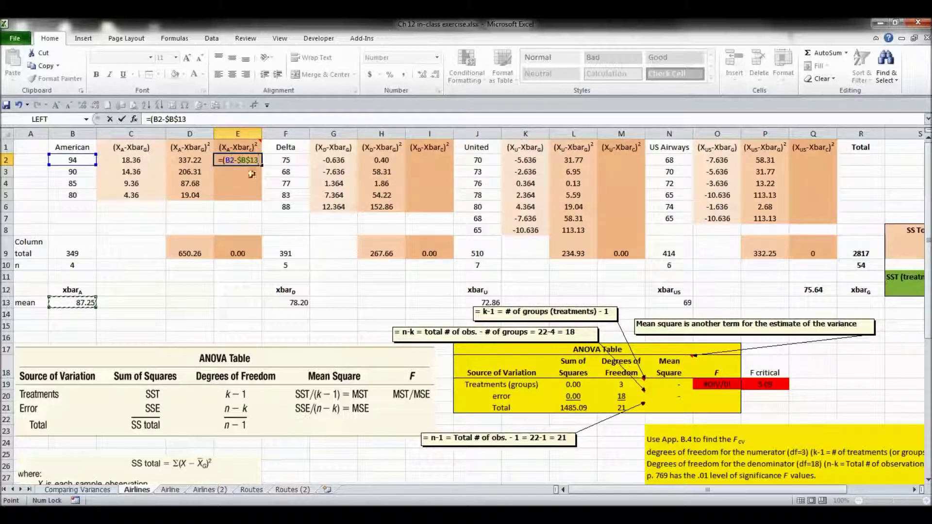
pyautogui.write(')')
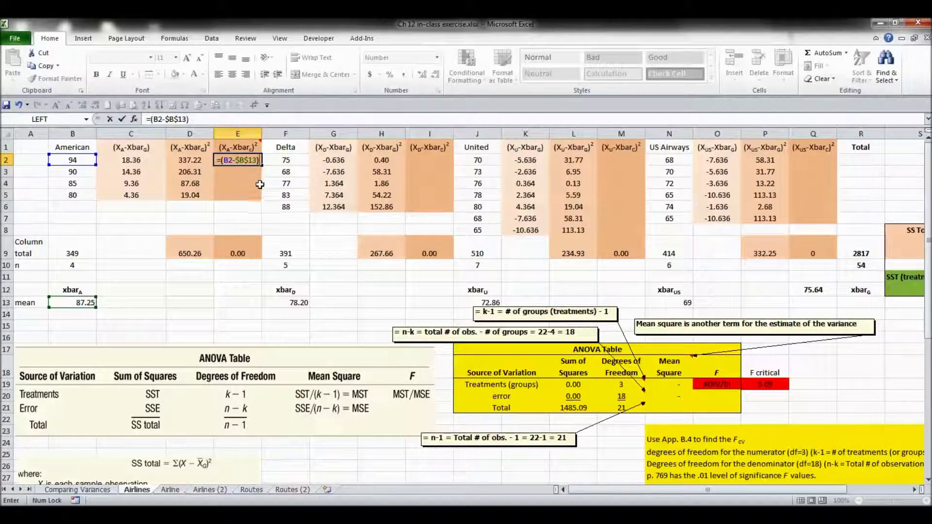
pyautogui.write('*')
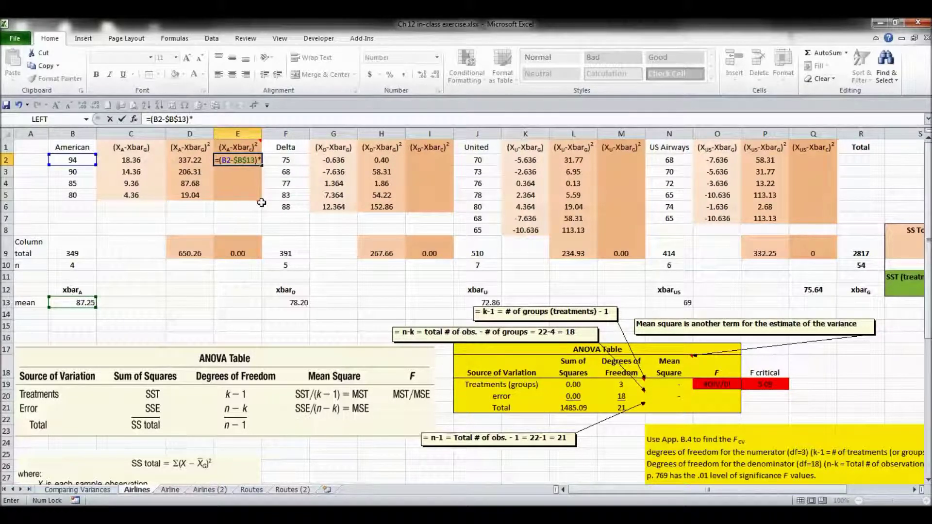
pyautogui.write('(')
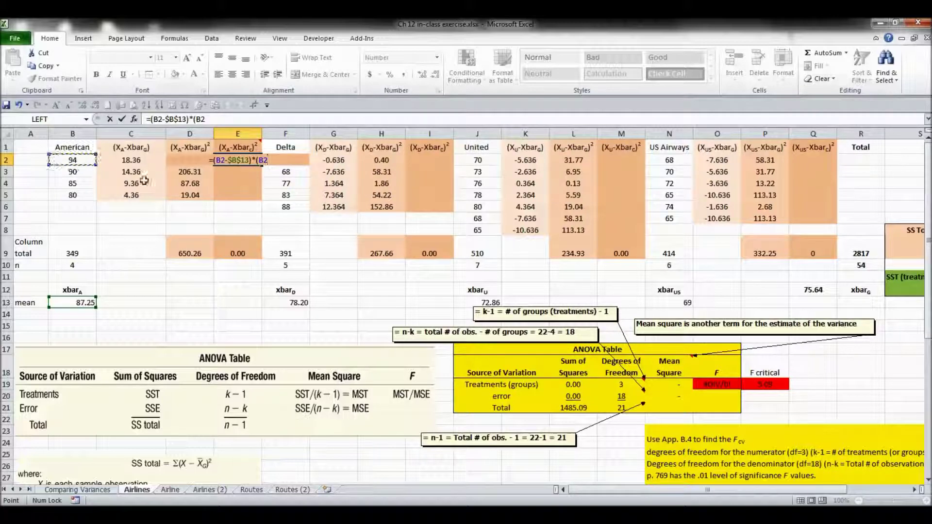
pyautogui.write('B')
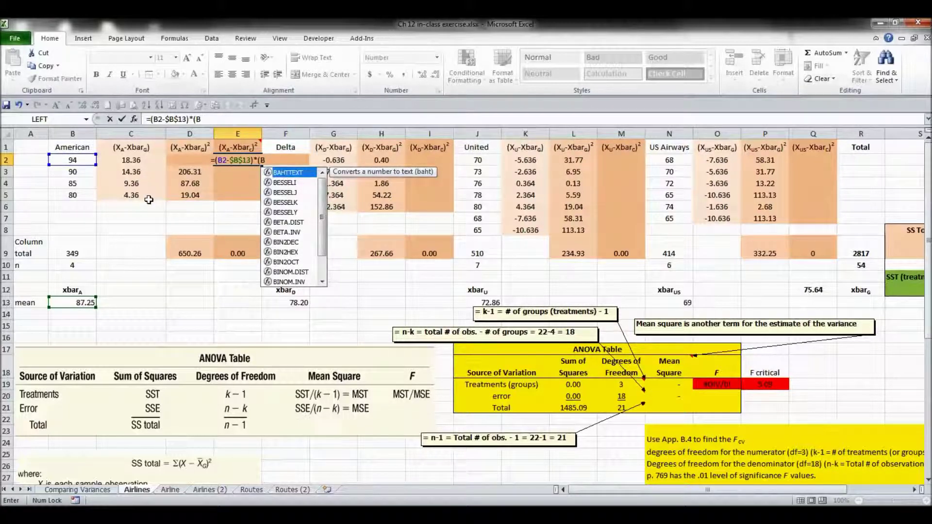
pyautogui.click(90, 163)
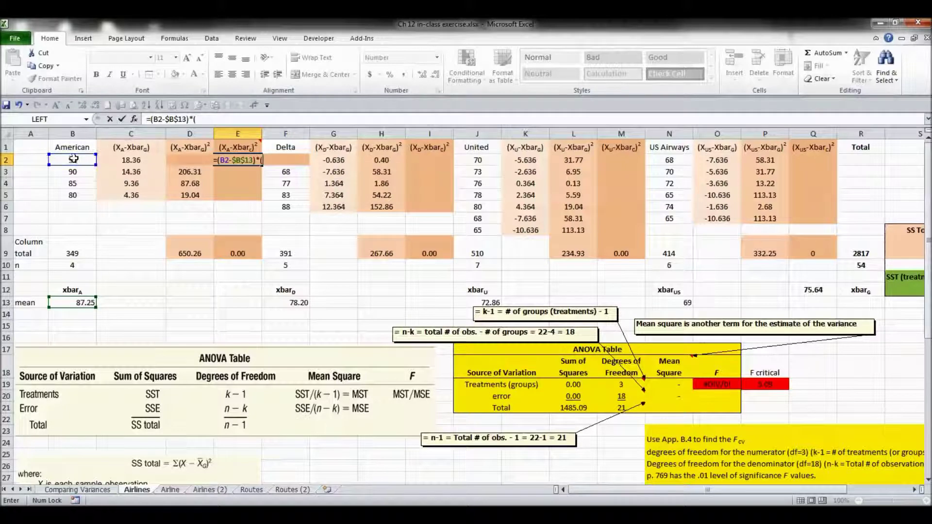
pyautogui.write('-')
pyautogui.click(74, 302)
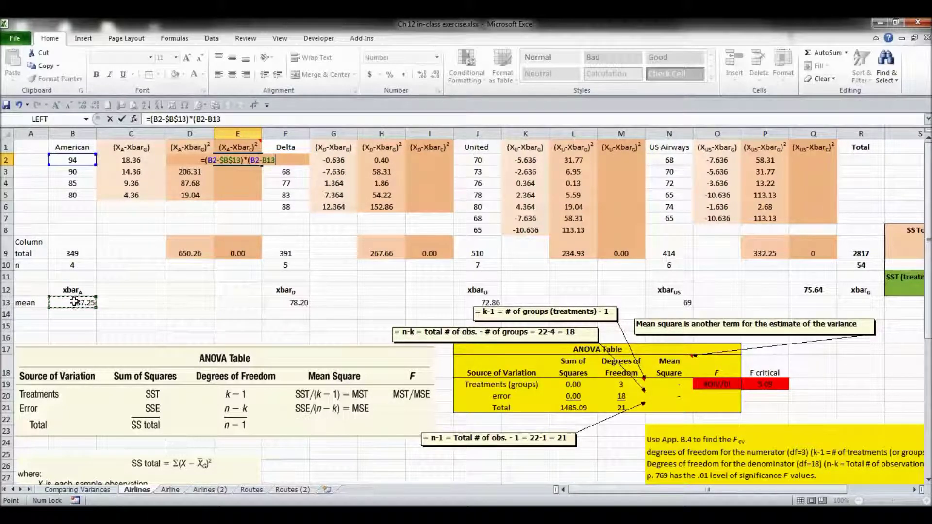
pyautogui.press('F4')
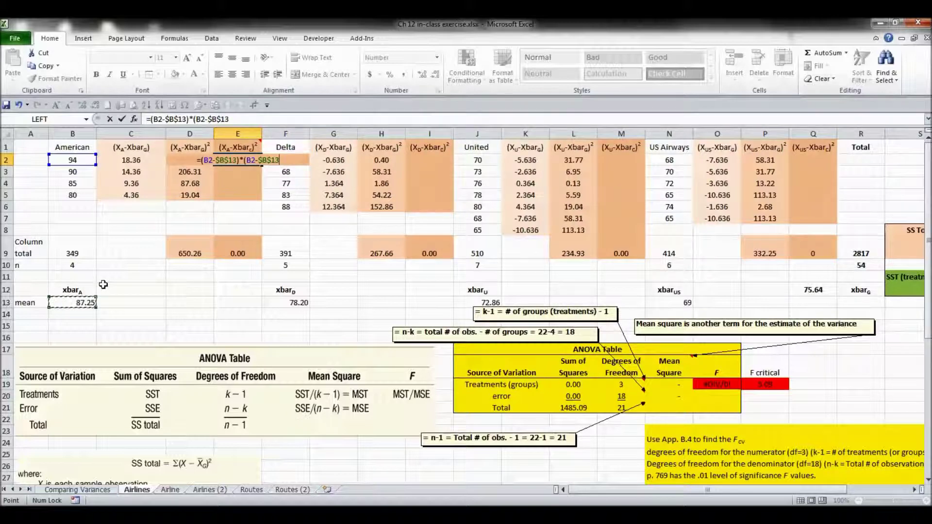
pyautogui.write(')')
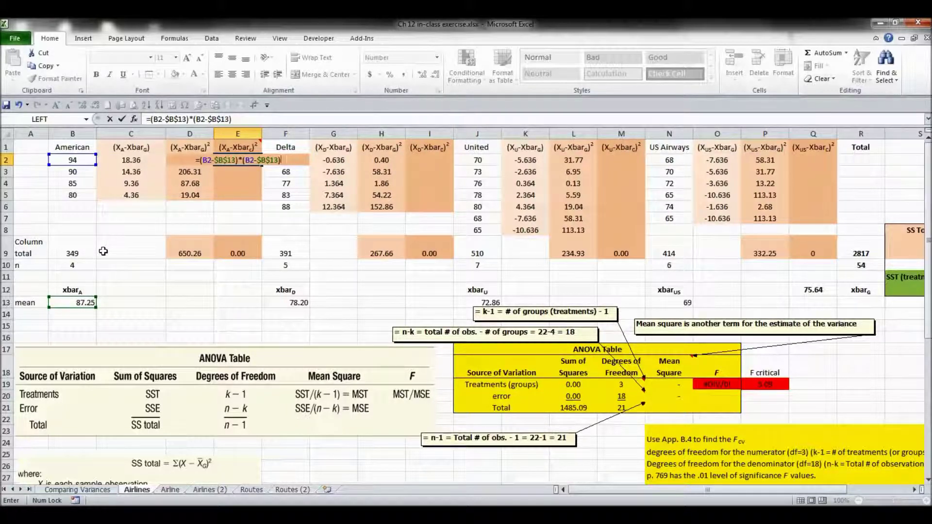
pyautogui.press('Return')
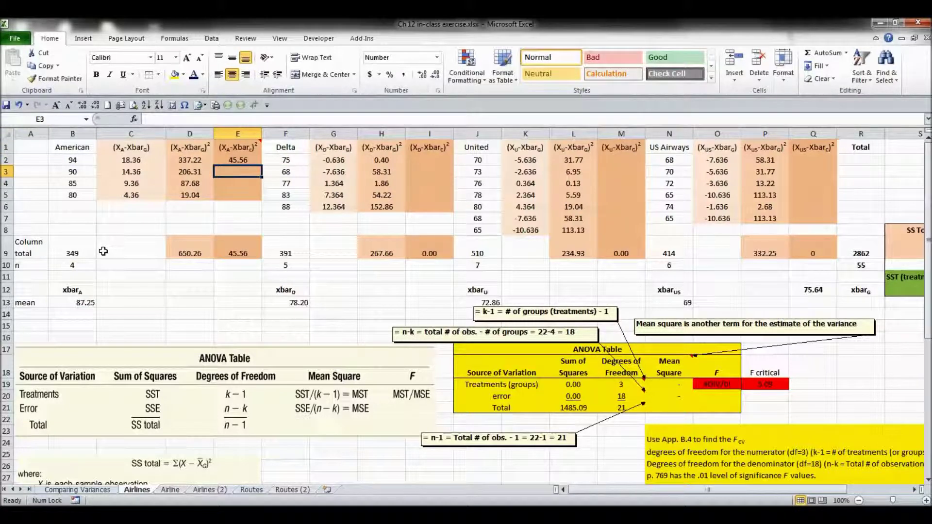
# - Fill American's squared-deviation formula from E2 down through E5
pyautogui.press('Up')
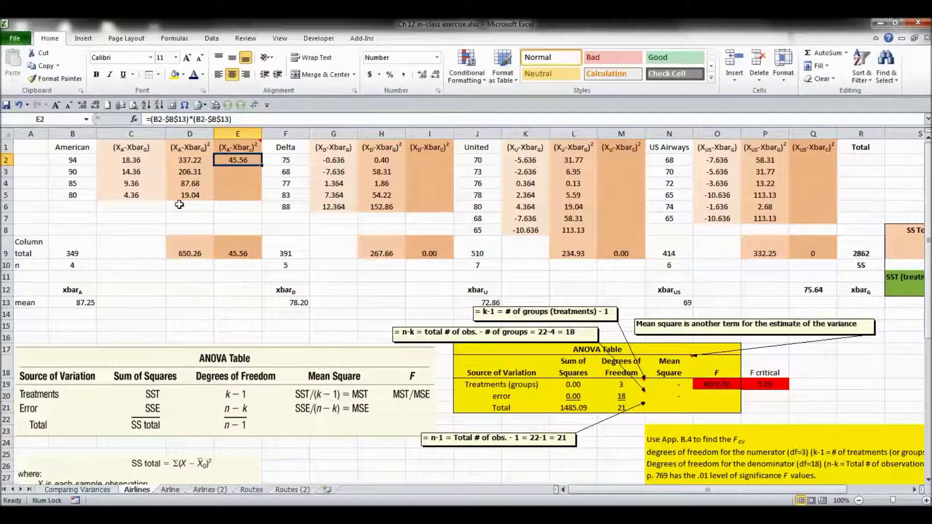
pyautogui.moveTo(262, 165); pyautogui.dragTo(262, 199)
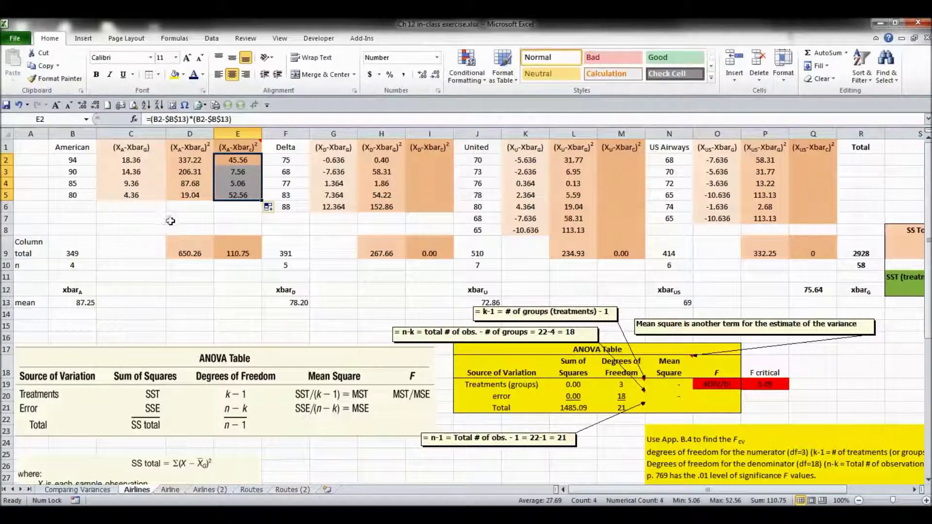
pyautogui.click(232, 162)
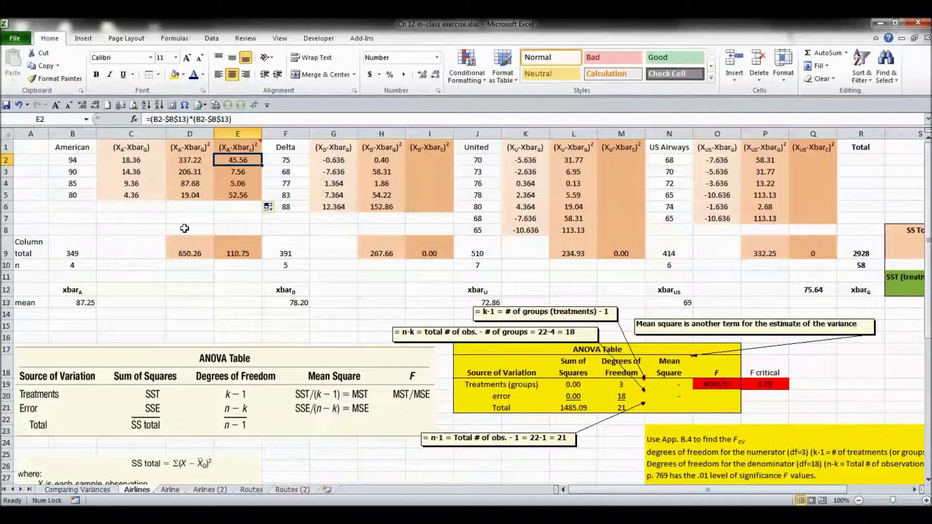
# - Enter =(F2-$F$13)*(F2-$F$13) in I2 for Delta's squared deviation from its own mean and fill it down through I6
pyautogui.click(422, 163)
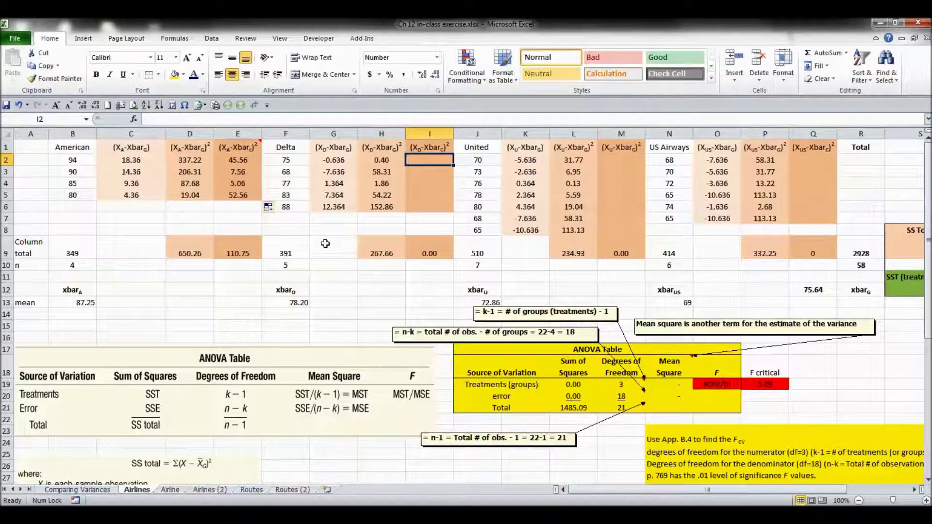
pyautogui.write('=')
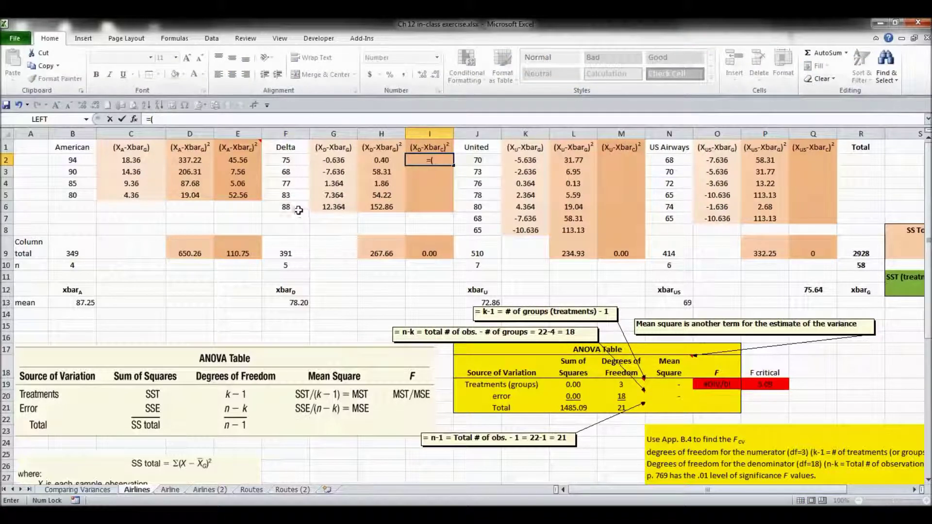
pyautogui.write('(')
pyautogui.click(302, 161)
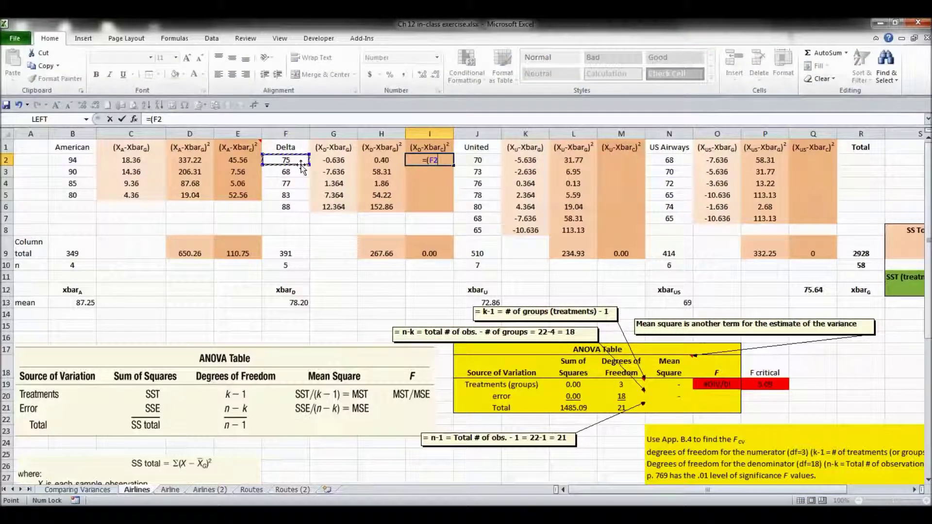
pyautogui.write('-')
pyautogui.click(292, 303)
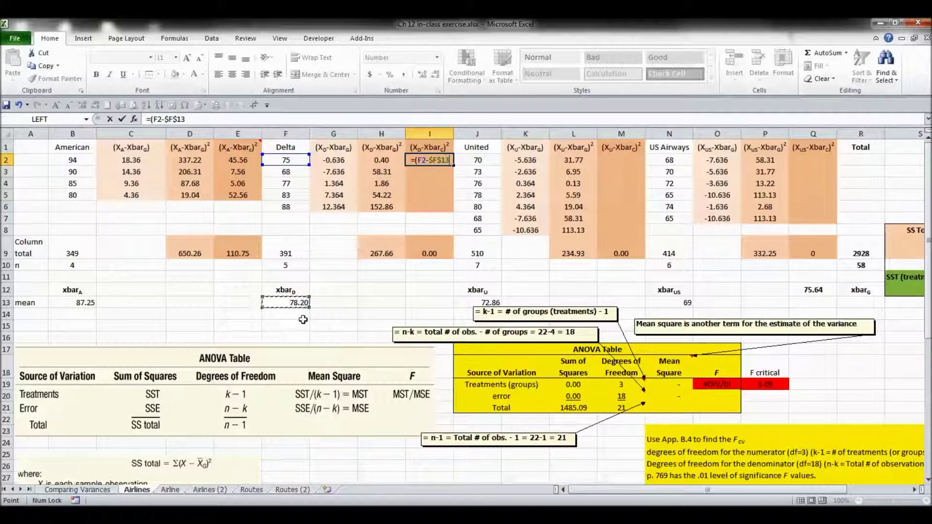
pyautogui.press('F4')
pyautogui.write(')')
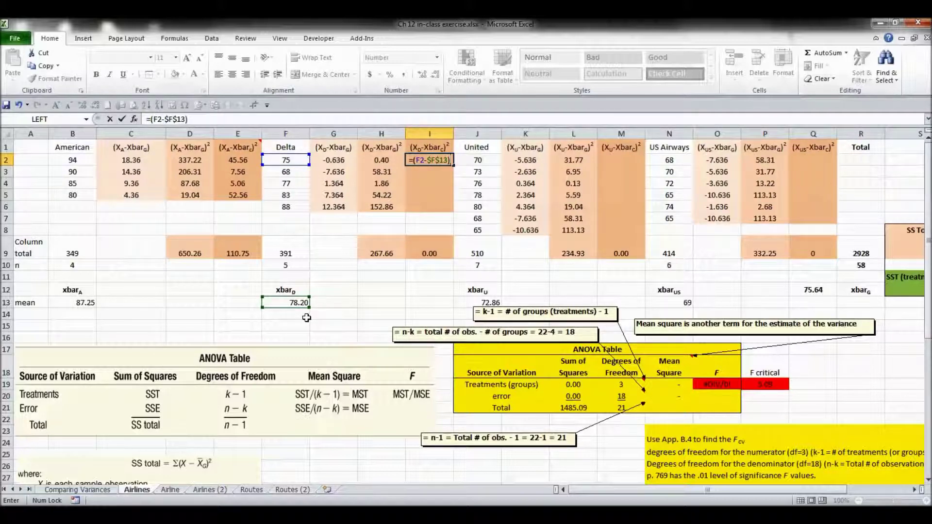
pyautogui.write('*(')
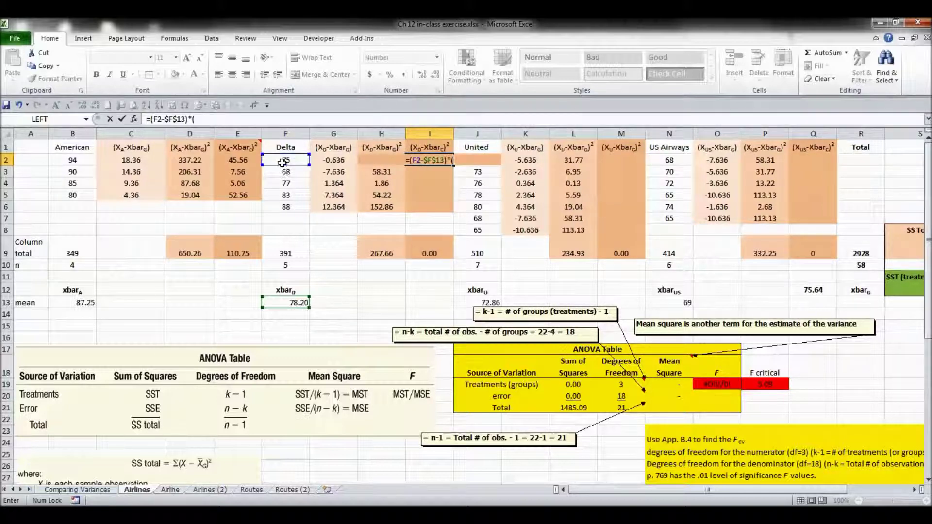
pyautogui.click(282, 160)
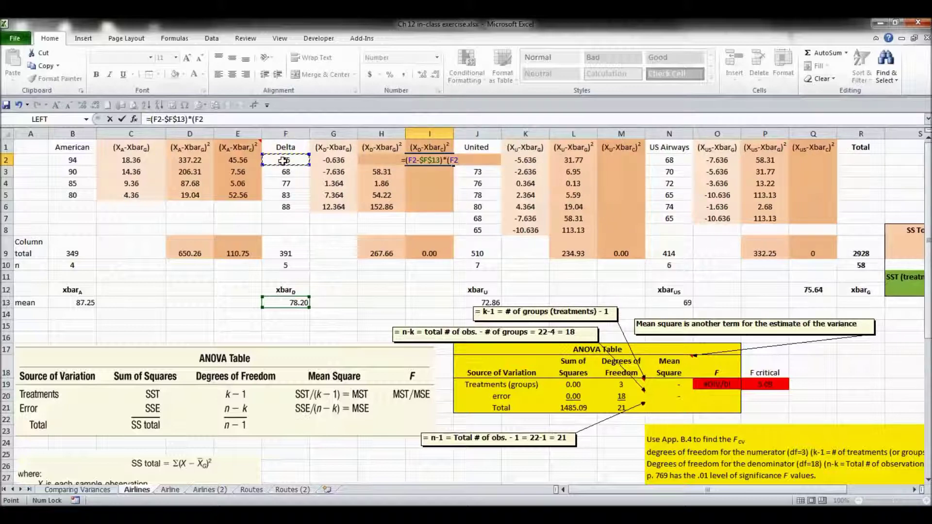
pyautogui.write('-')
pyautogui.click(302, 303)
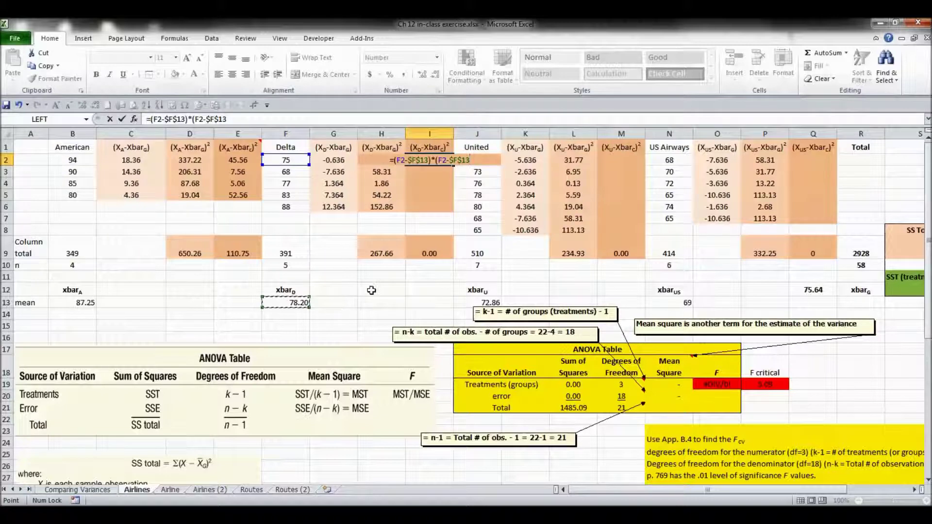
pyautogui.press('F4')
pyautogui.write(')')
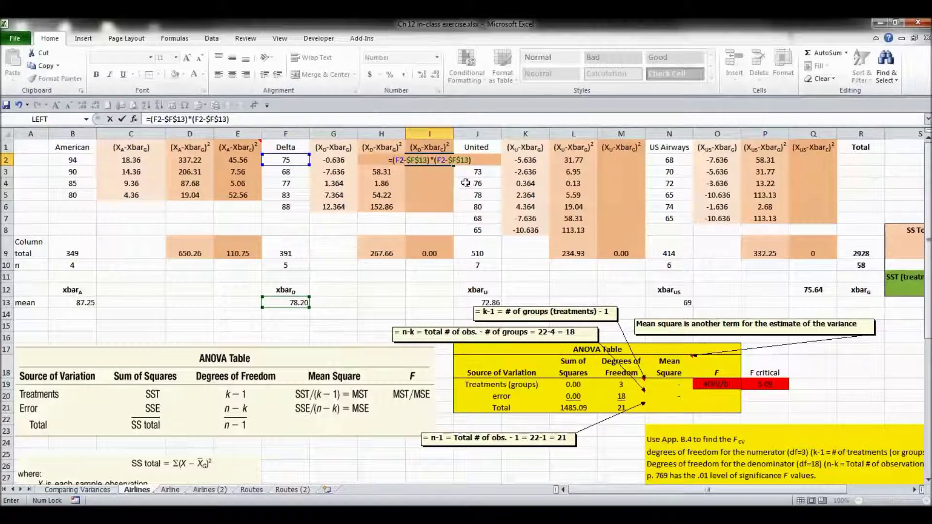
pyautogui.press('Return')
pyautogui.click(446, 166)
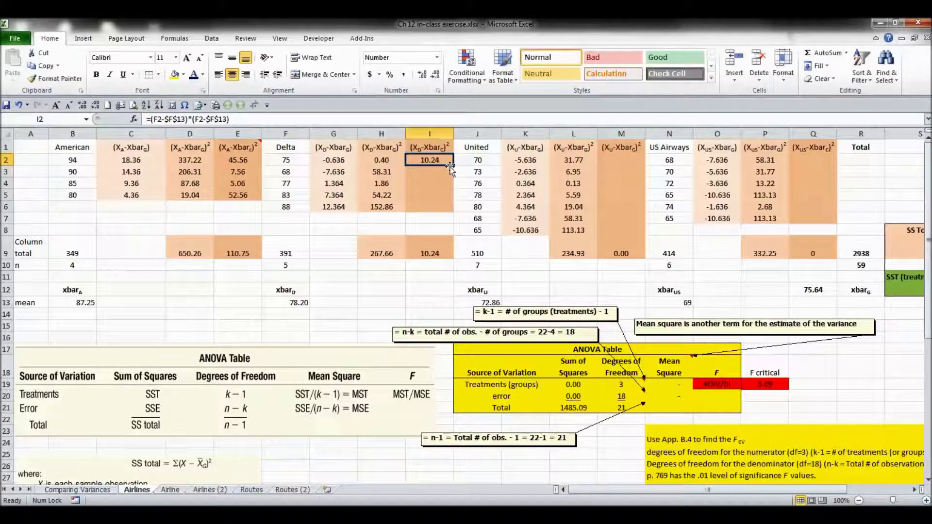
pyautogui.moveTo(453, 166); pyautogui.dragTo(456, 216)
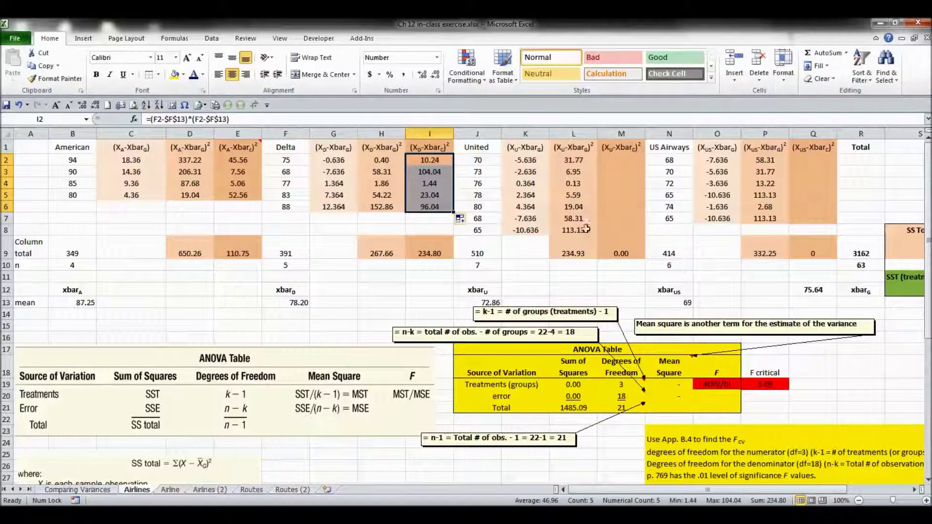
# - Enter =(J2-$J$13)*(J2-$J$13) in M2 for United's squared deviation from its own mean and fill it down through M8
pyautogui.click(620, 165)
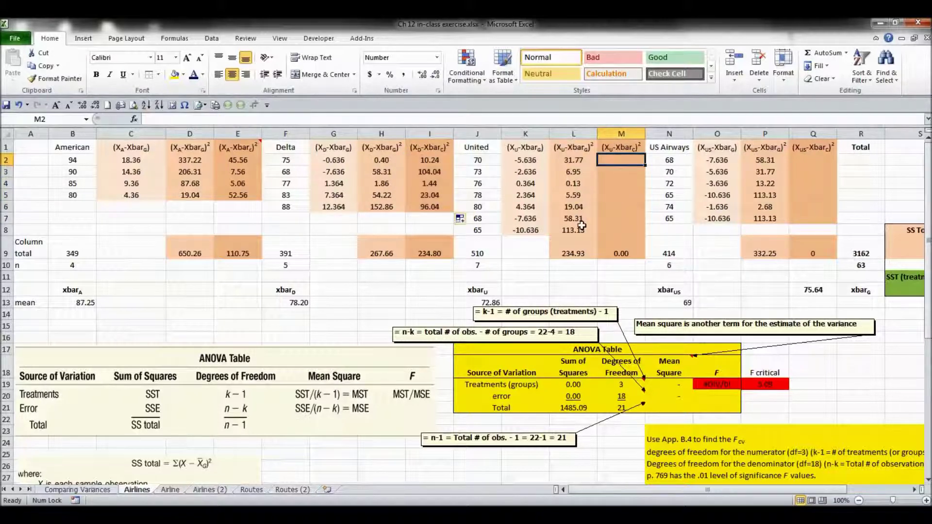
pyautogui.write('=(')
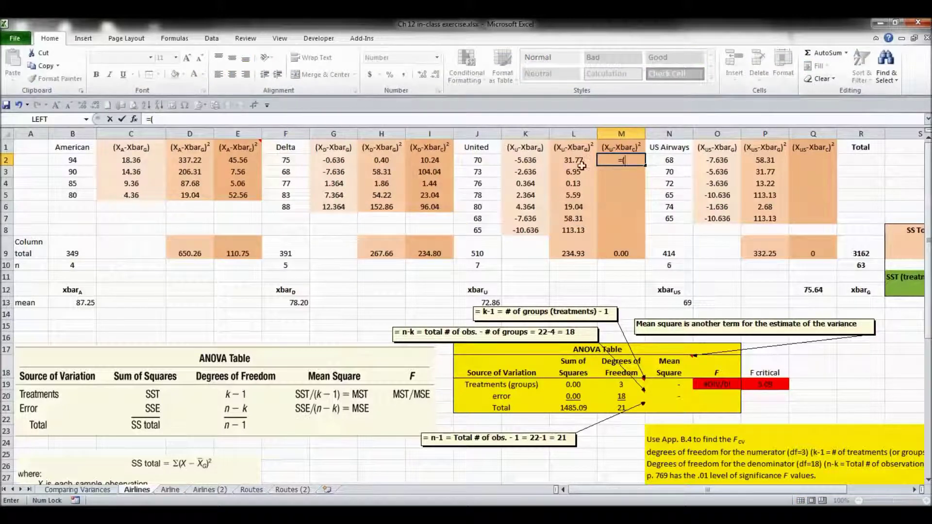
pyautogui.click(489, 163)
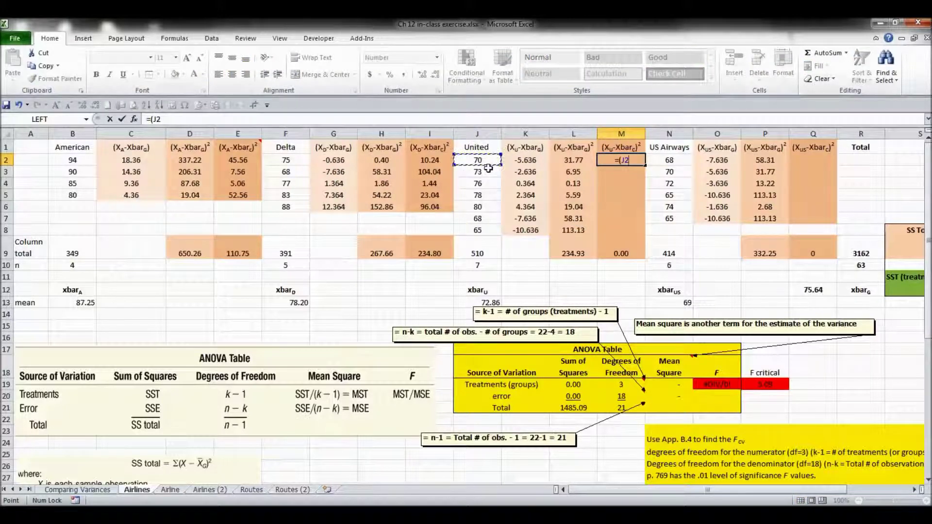
pyautogui.write('-')
pyautogui.click(489, 301)
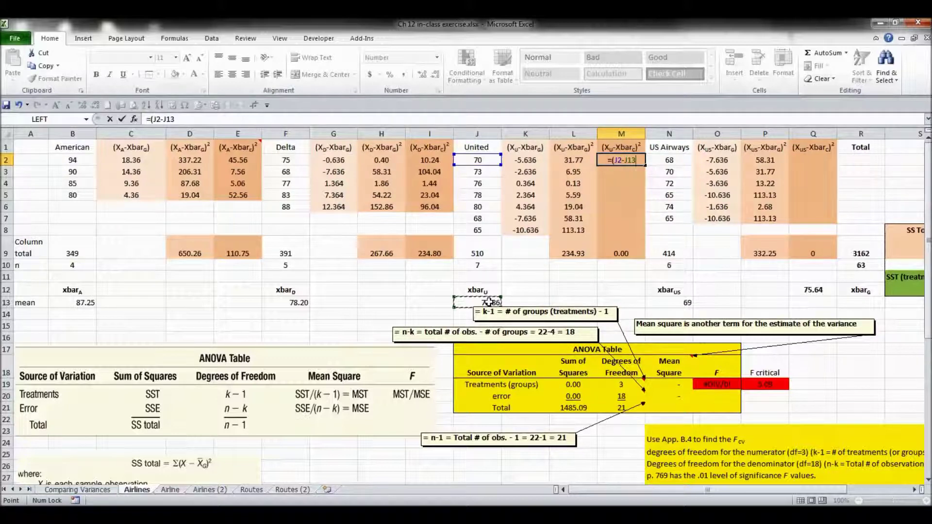
pyautogui.press('F4')
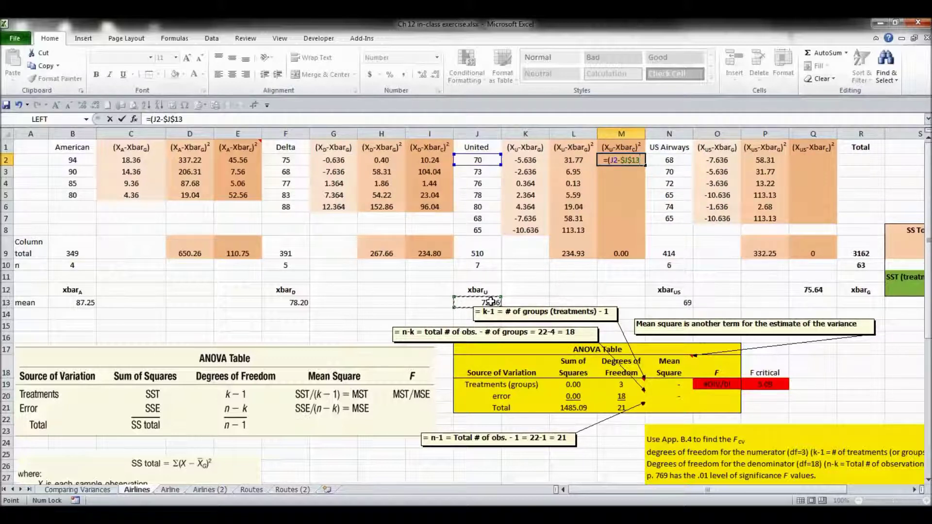
pyautogui.write(')*')
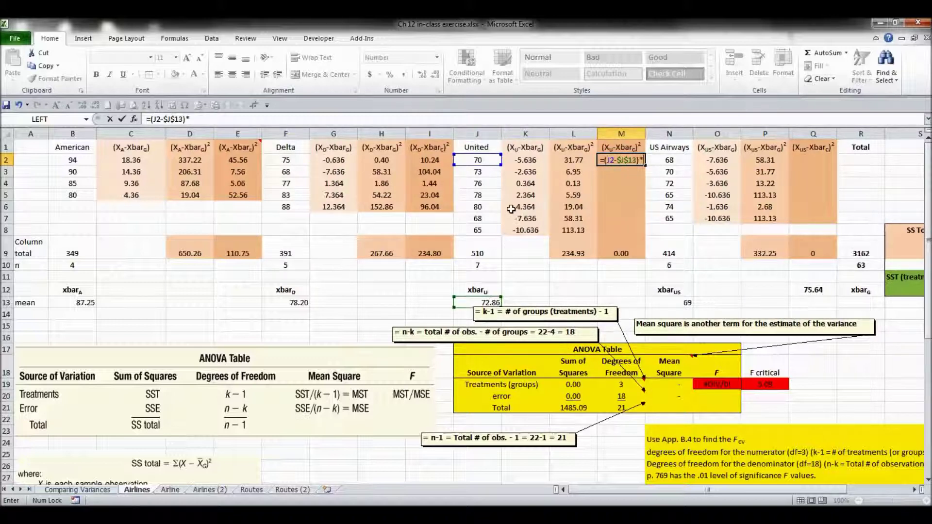
pyautogui.write('(')
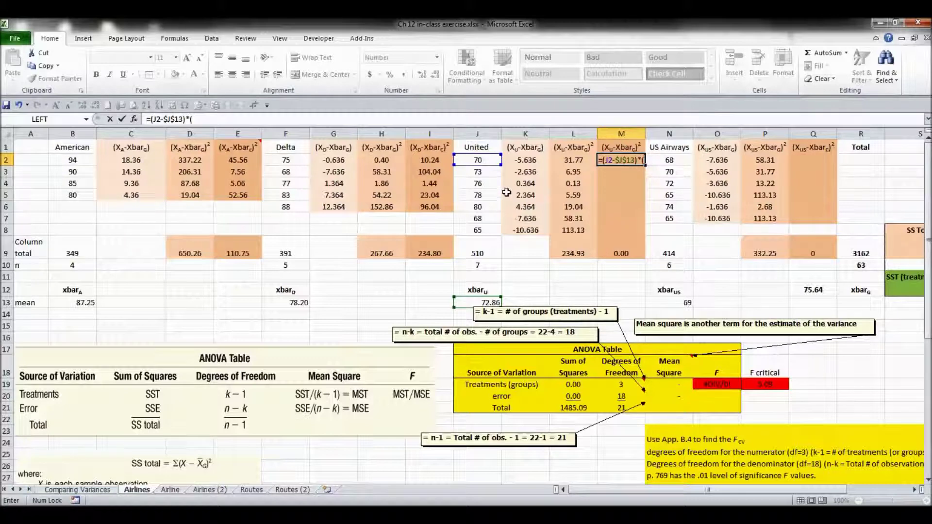
pyautogui.click(475, 163)
pyautogui.write('-')
pyautogui.click(493, 301)
pyautogui.press('F4')
pyautogui.write(')')
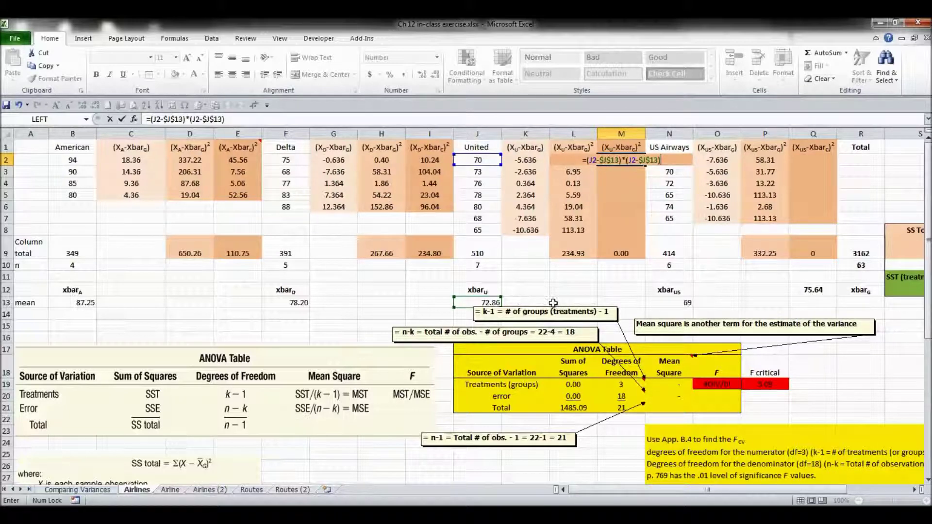
pyautogui.press('Return')
pyautogui.press('Up')
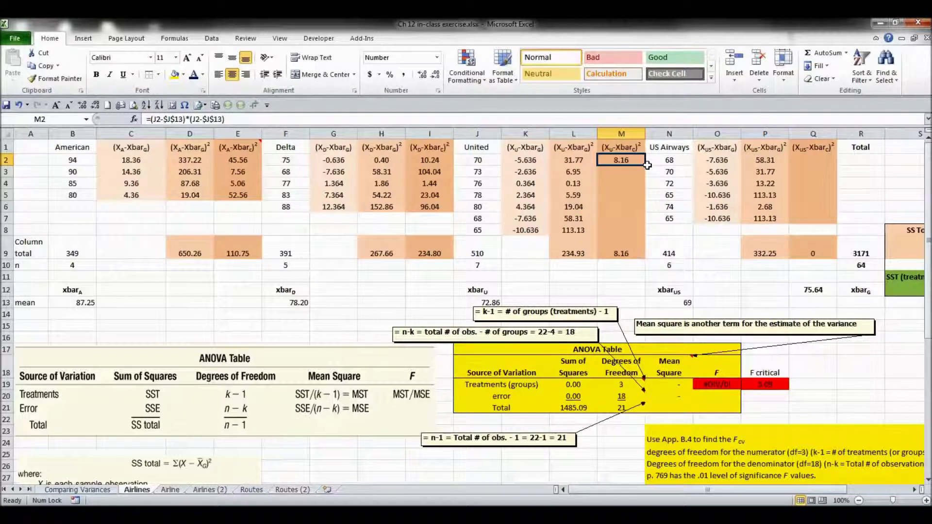
pyautogui.moveTo(647, 166); pyautogui.dragTo(625, 233)
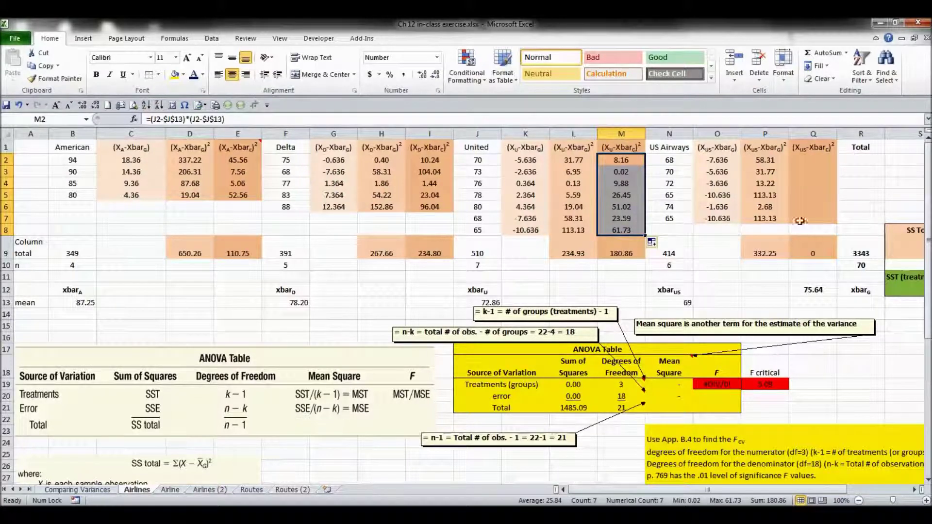
# - Compute US Airways' first squared deviation from its own mean in Q2 with =(N2-$N$13)*(N2-$N$13)
pyautogui.click(811, 162)
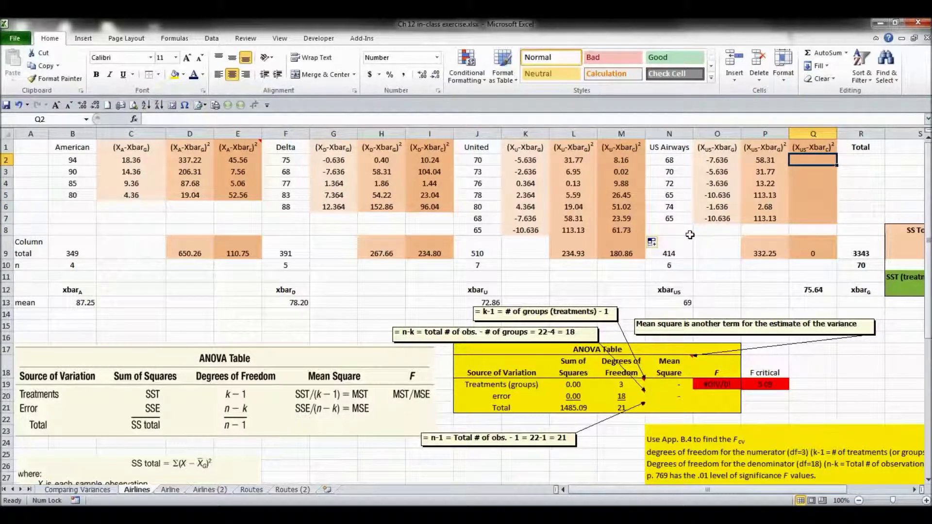
pyautogui.write('=(')
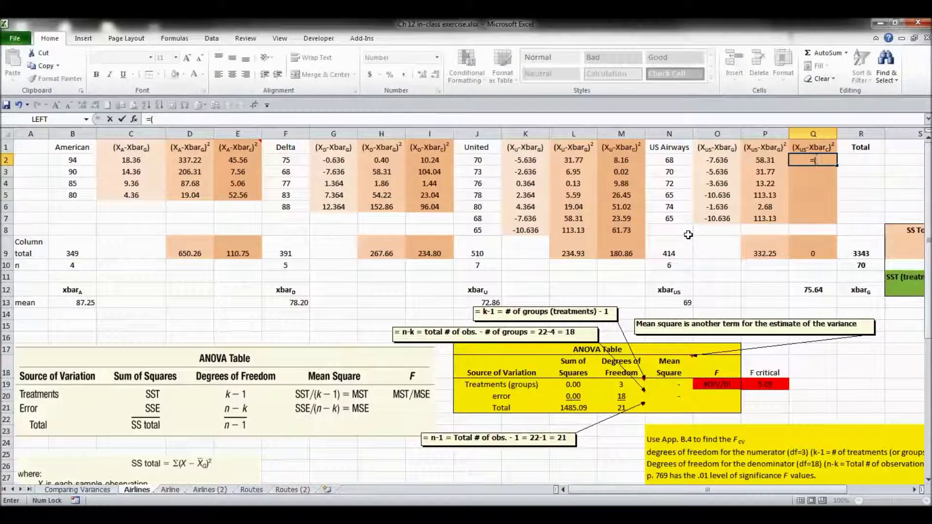
pyautogui.click(675, 160)
pyautogui.write('-')
pyautogui.click(683, 305)
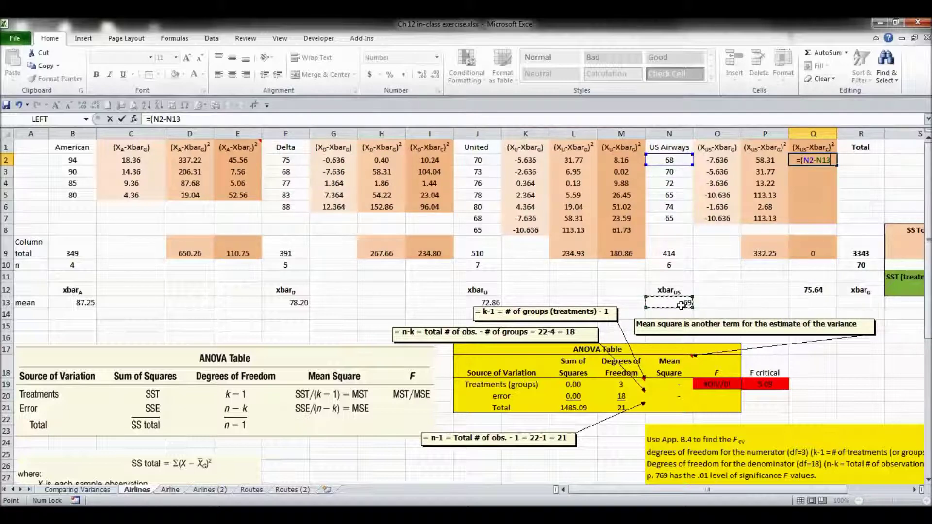
pyautogui.press('F4')
pyautogui.write(')*(')
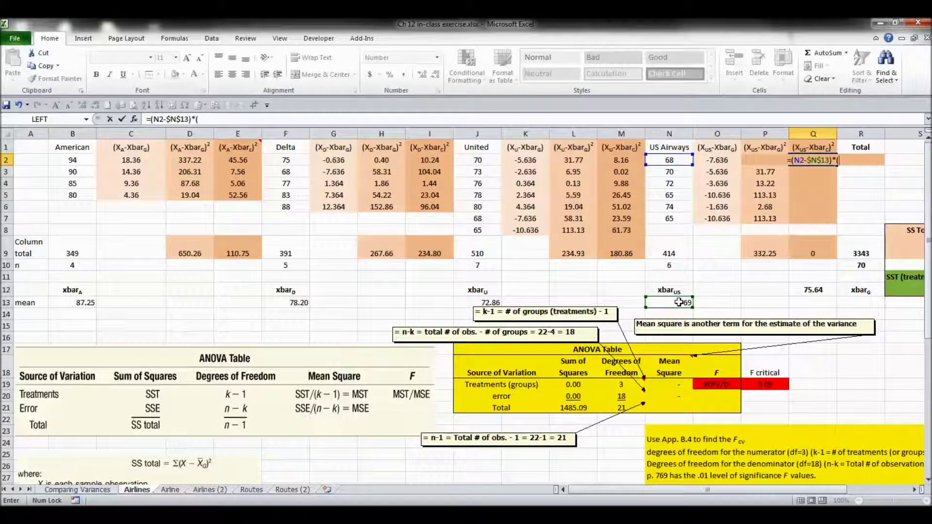
pyautogui.click(656, 159)
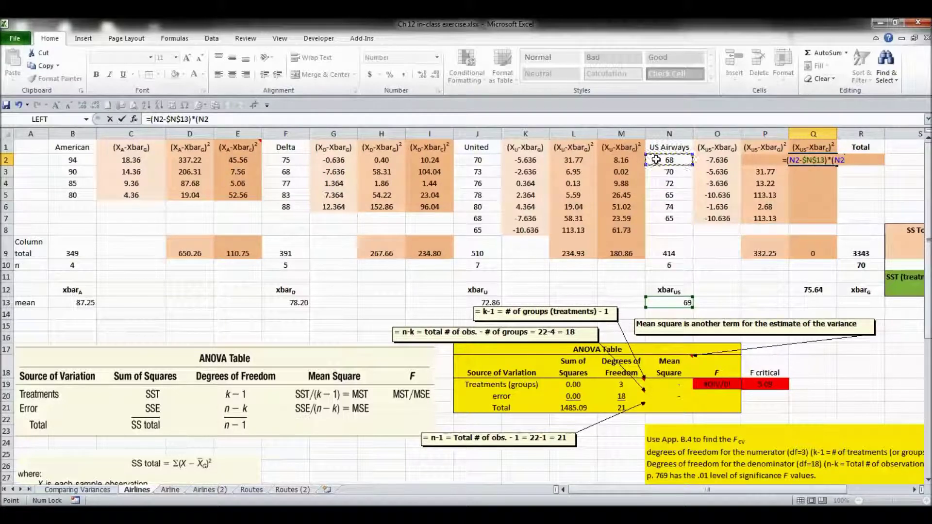
pyautogui.write('-')
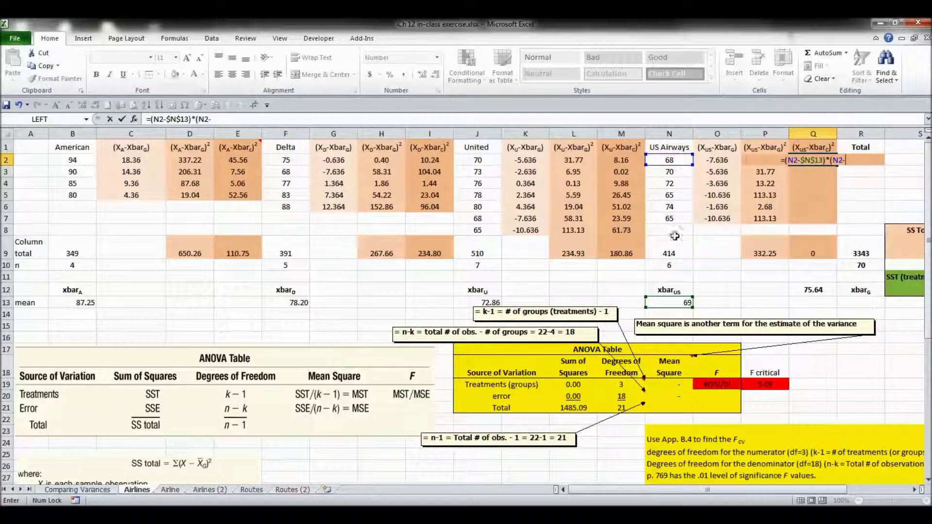
pyautogui.click(679, 303)
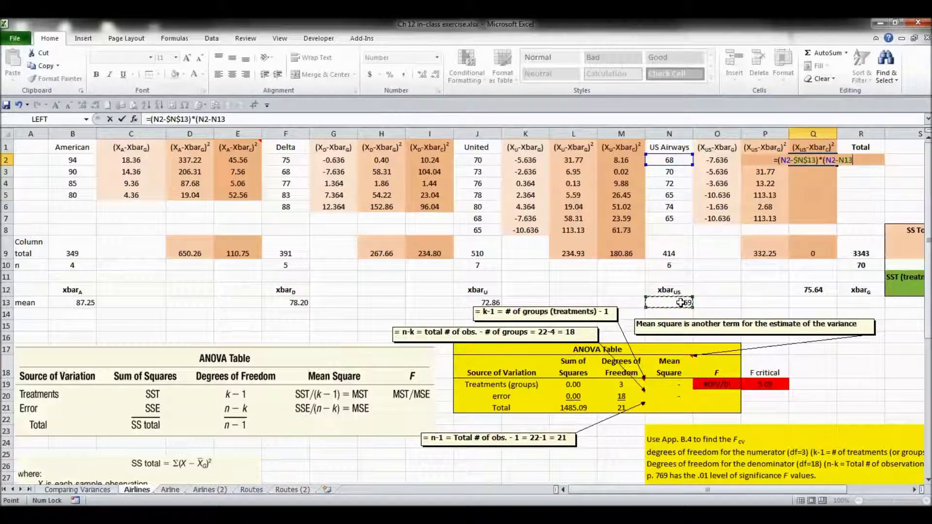
pyautogui.press('F4')
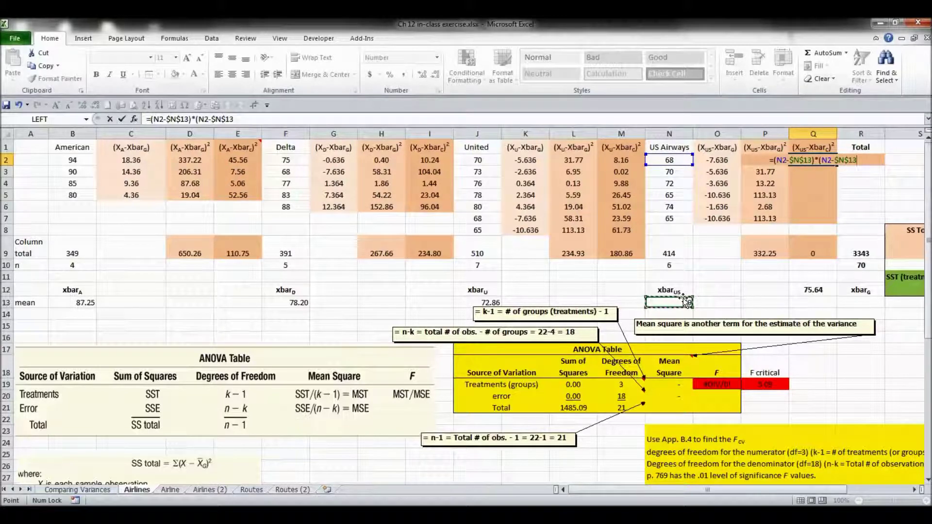
pyautogui.write(')')
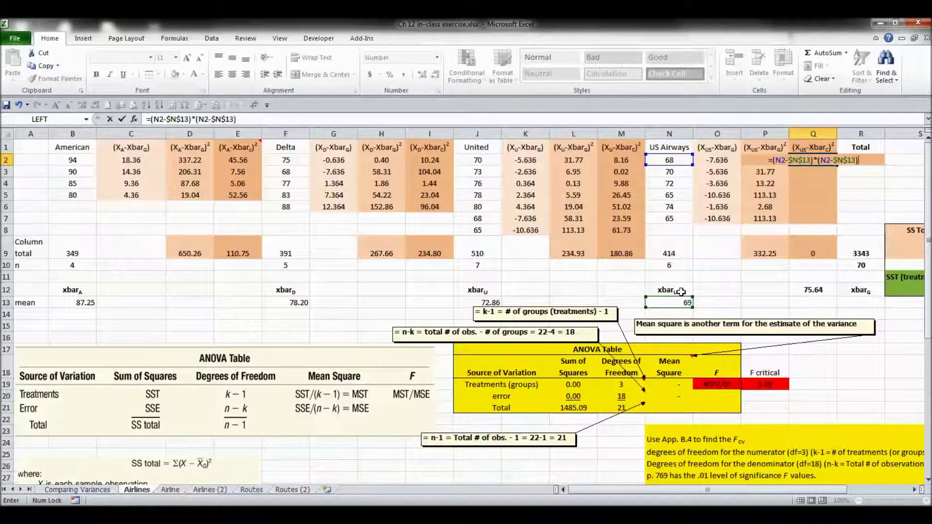
pyautogui.hotkey('ctrl', 'Return')
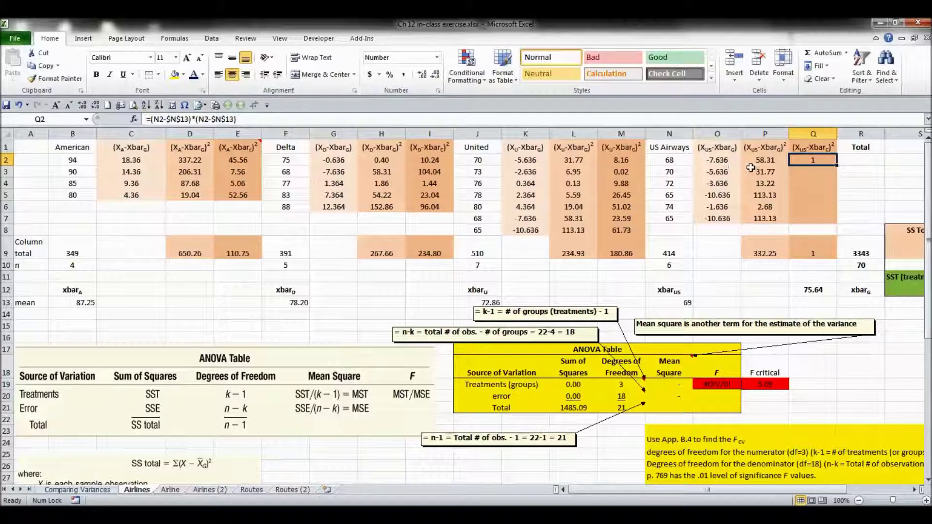
# - Format Q2 to two decimal places and fill US Airways' squared-deviation formula down through Q7
pyautogui.click(421, 77)
pyautogui.click(422, 77)
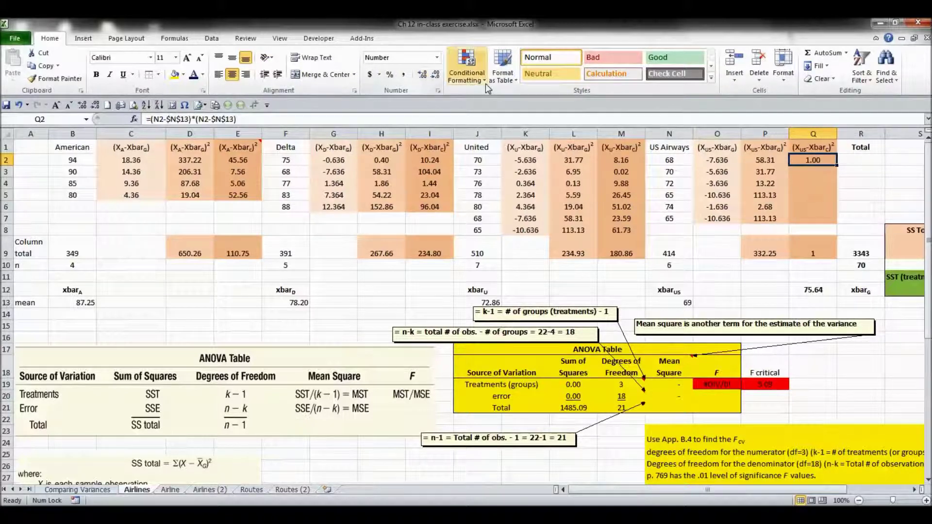
pyautogui.moveTo(837, 166); pyautogui.dragTo(830, 221)
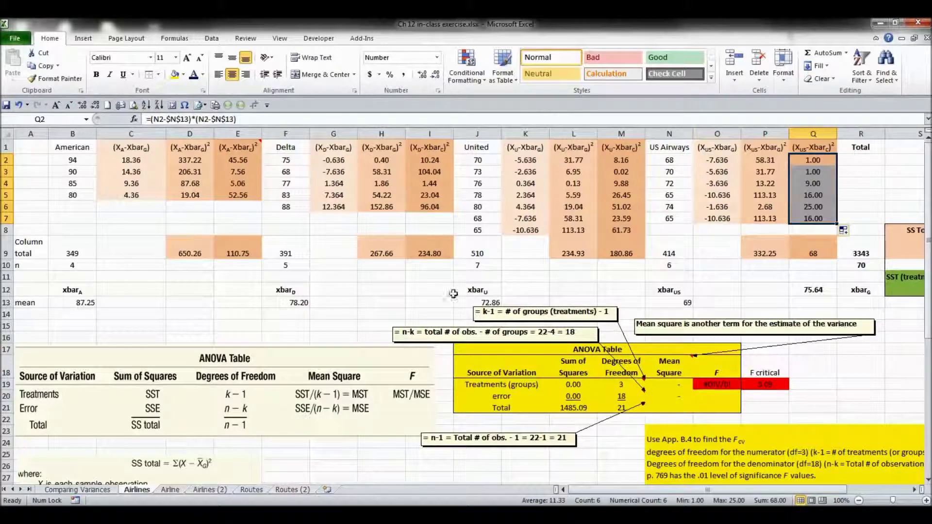
# - Move the "k-1 = # of groups (treatments) - 1" comment box down slightly, clear of United's mean in J13
pyautogui.click(515, 306)
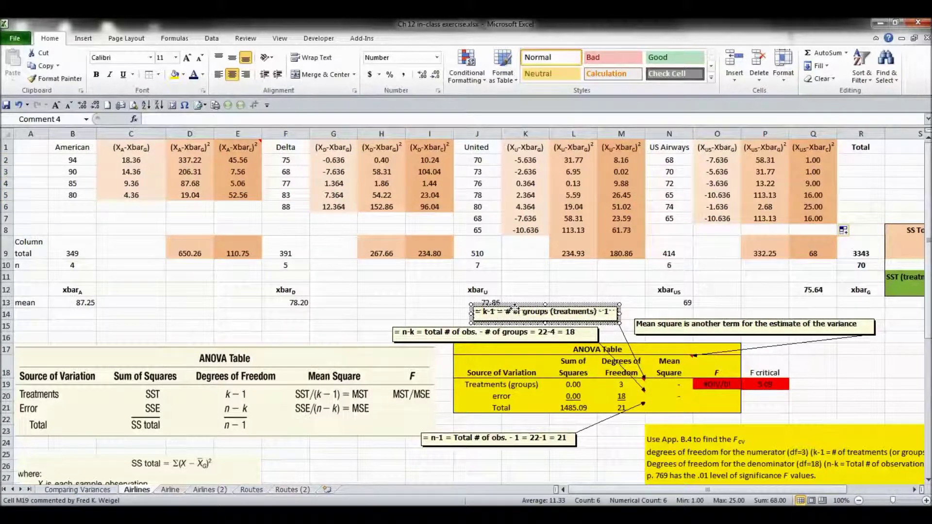
pyautogui.moveTo(515, 307); pyautogui.dragTo(515, 310)
pyautogui.click(399, 303)
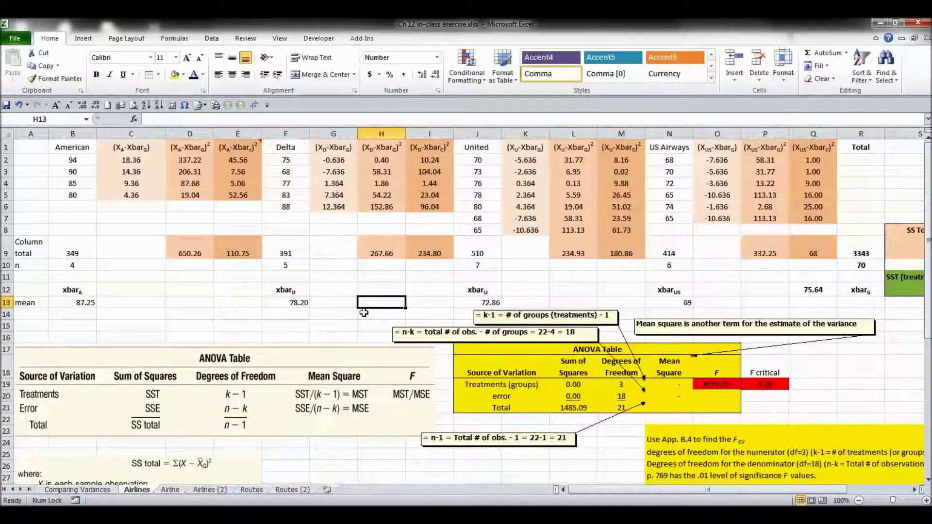
# - Compute SSE in T9 by adding the four airlines' own-mean squared-deviation totals with =E9+I9+M9+Q9
pyautogui.click(810, 218)
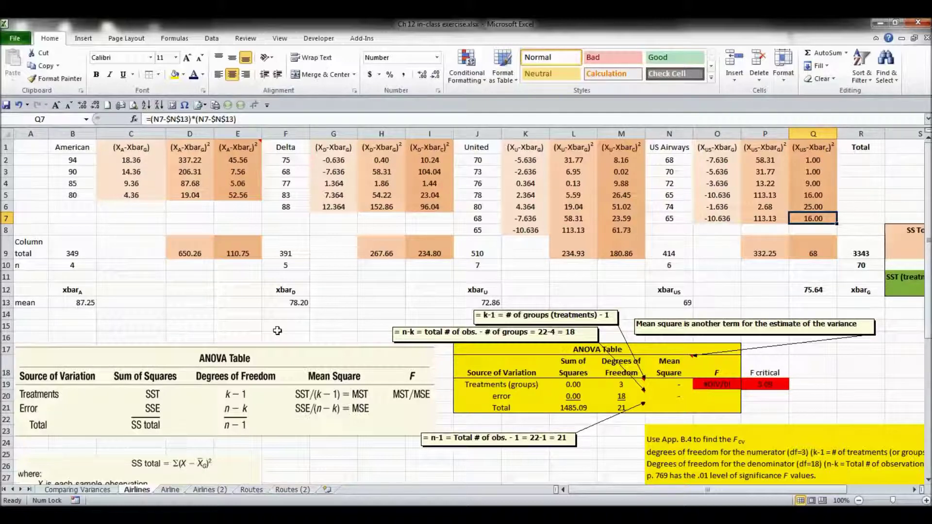
pyautogui.scroll(-2, 266, 328)
pyautogui.scroll(-3, 266, 327)
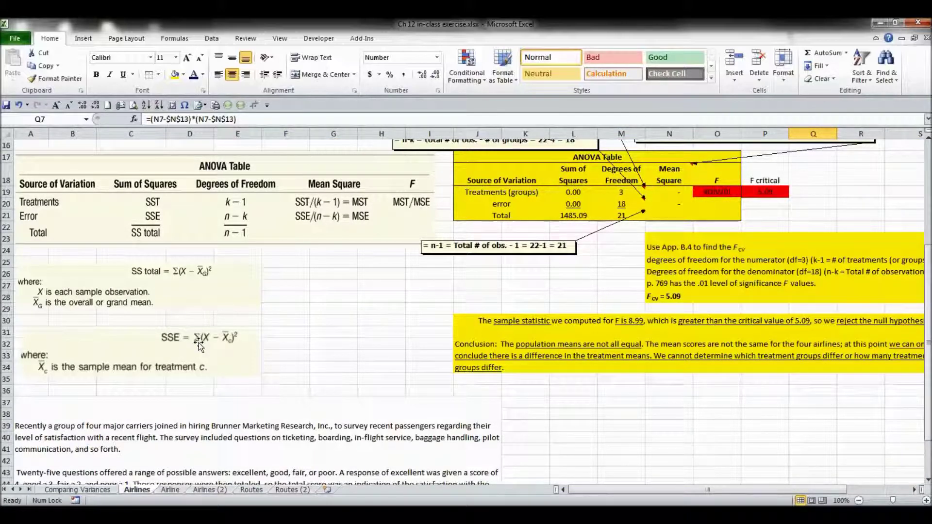
pyautogui.hotkey('ctrl', 'Up')
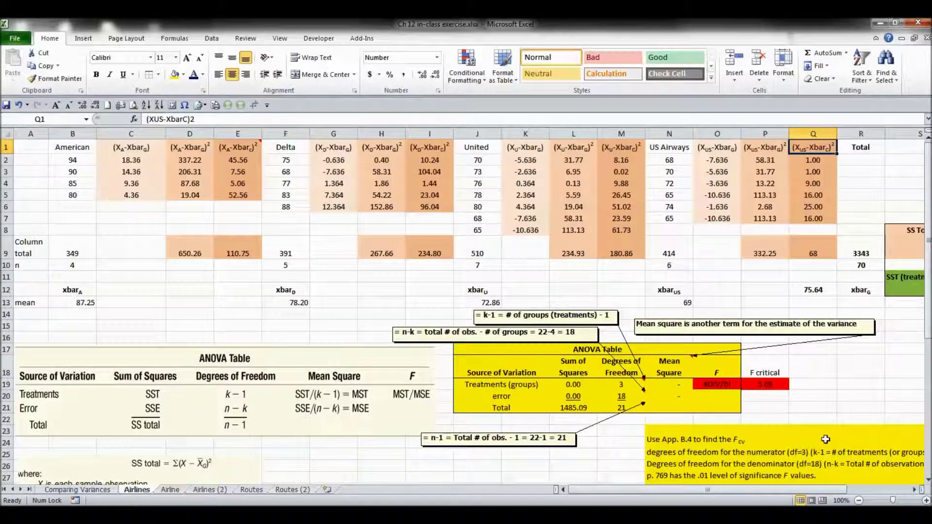
pyautogui.click(915, 490)
pyautogui.click(915, 490)
pyautogui.click(914, 490)
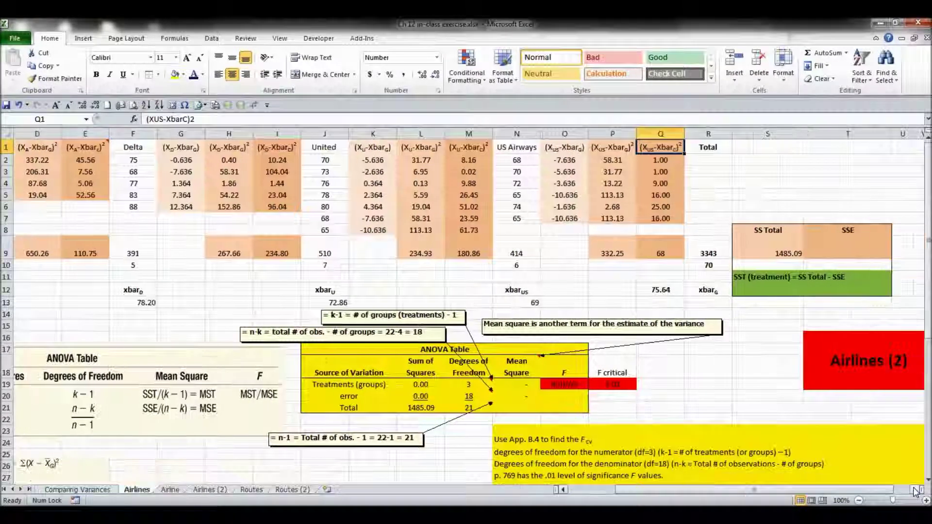
pyautogui.click(848, 253)
pyautogui.write('=')
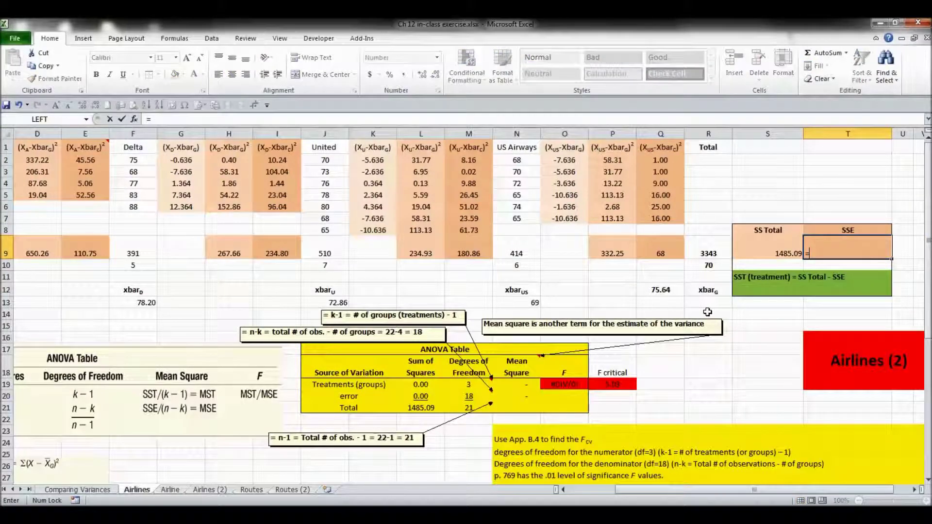
pyautogui.click(82, 253)
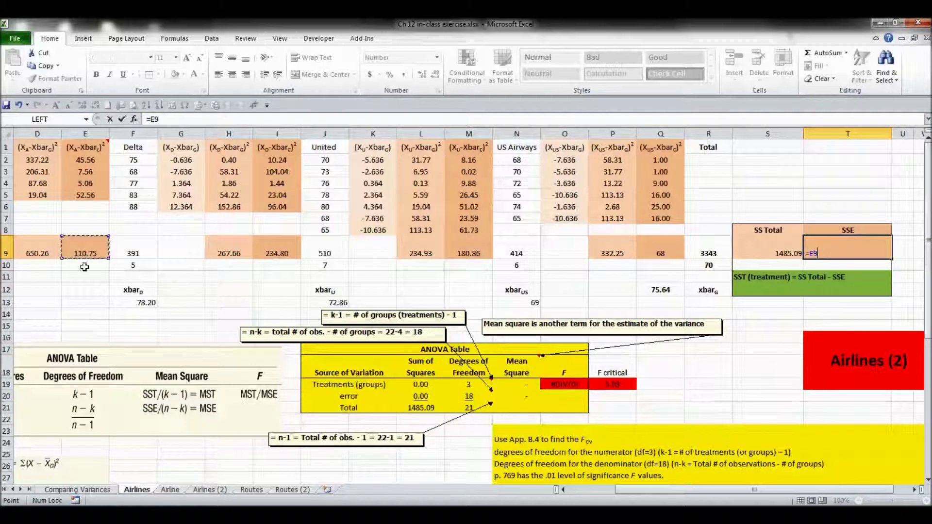
pyautogui.write('+')
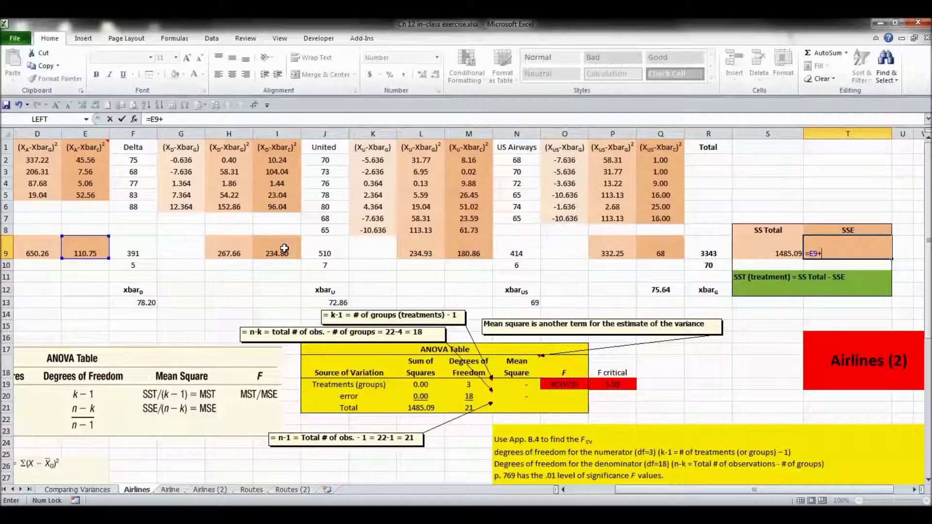
pyautogui.click(284, 249)
pyautogui.write('+')
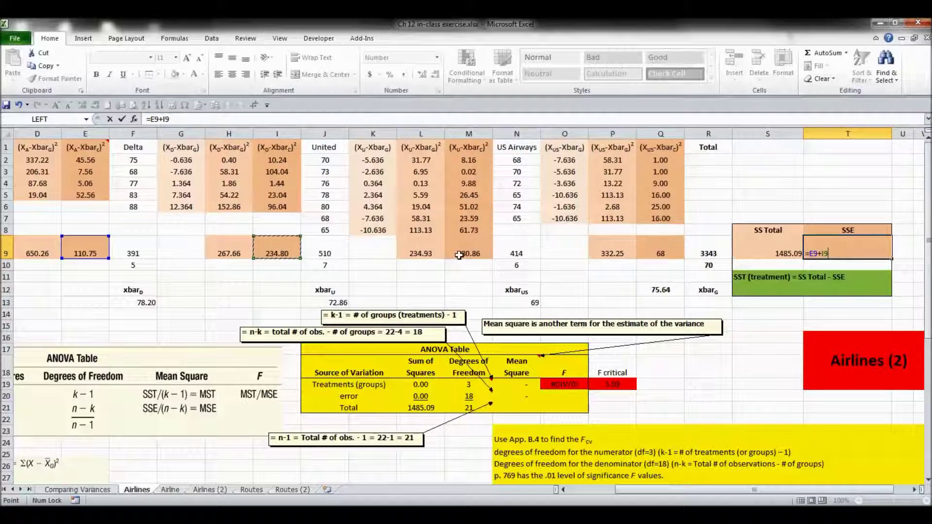
pyautogui.click(466, 253)
pyautogui.write('+')
pyautogui.click(669, 252)
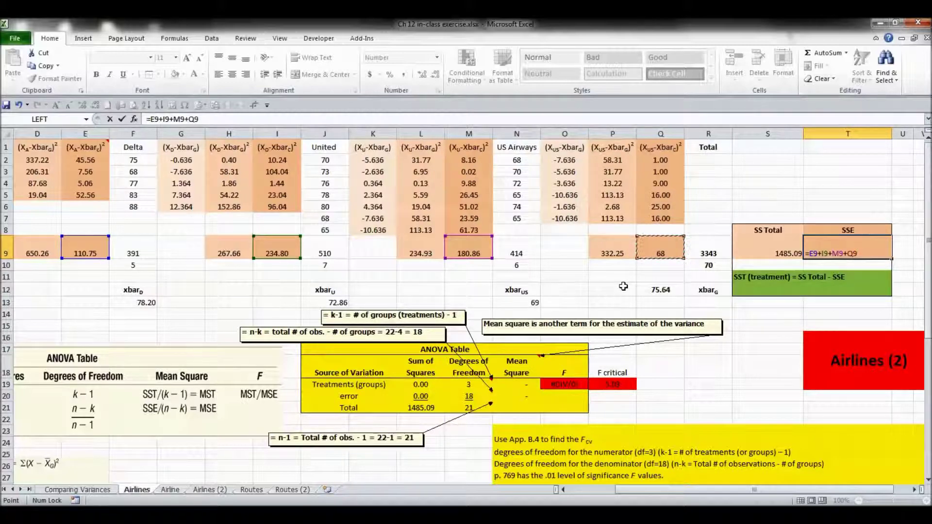
pyautogui.press('Return')
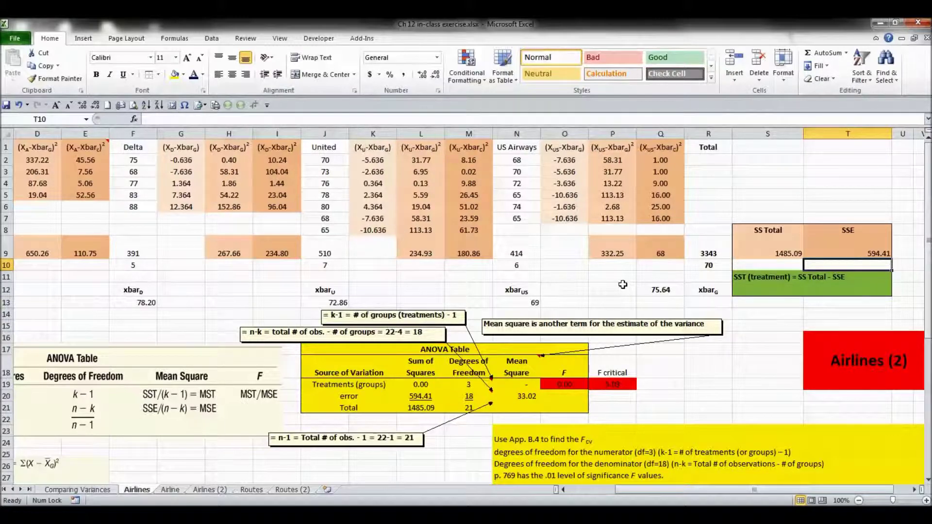
pyautogui.click(850, 251)
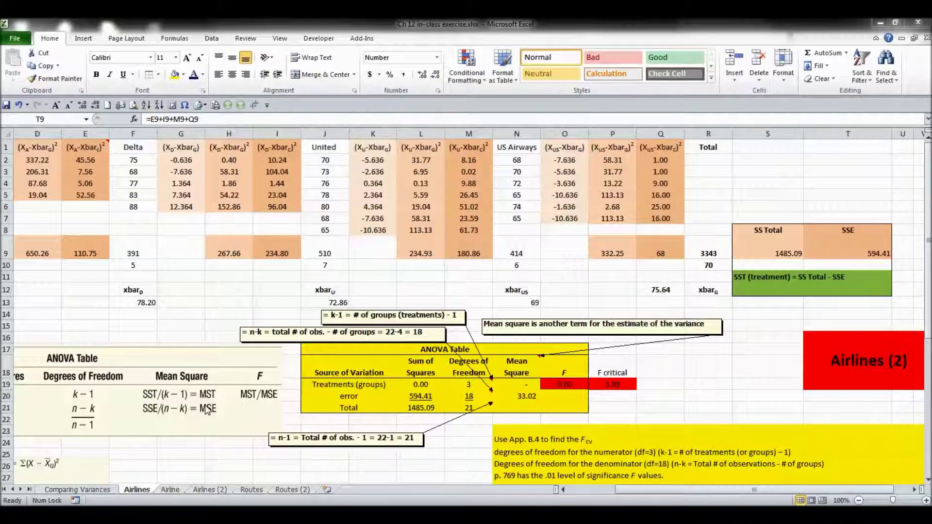
# - Examine the ANOVA table's degrees of freedom against the k-1, n-k and n-1 formulas and the airlines' sample sizes in row 10
pyautogui.hotkey('alt', 'Tab')
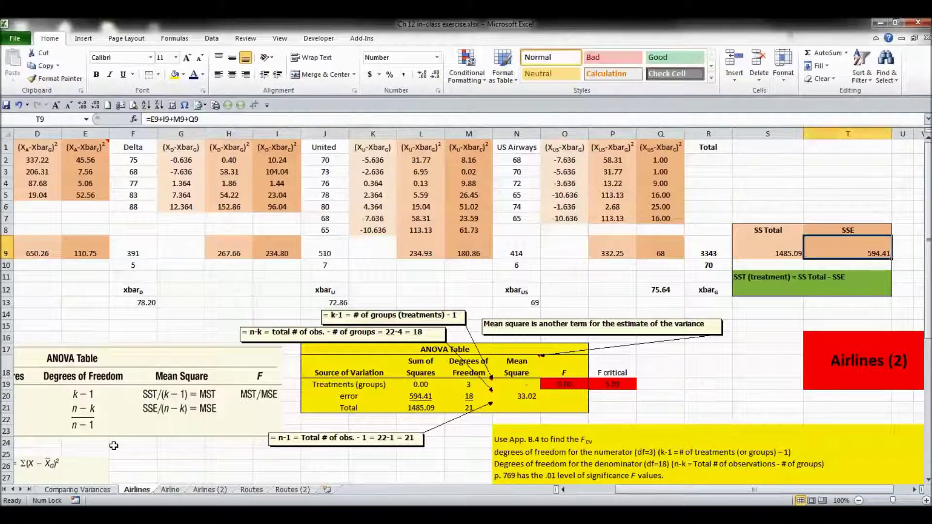
pyautogui.click(113, 445)
pyautogui.press('Home')
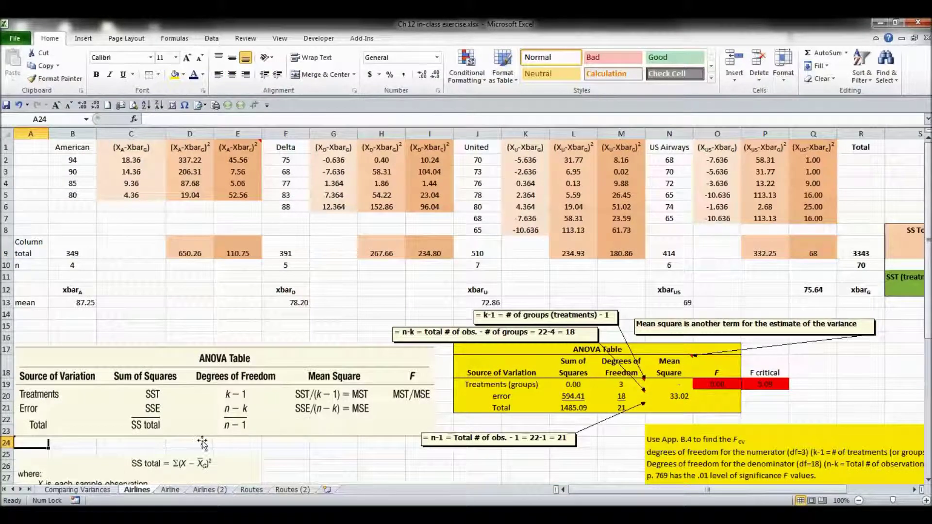
pyautogui.scroll(-1, 214, 415)
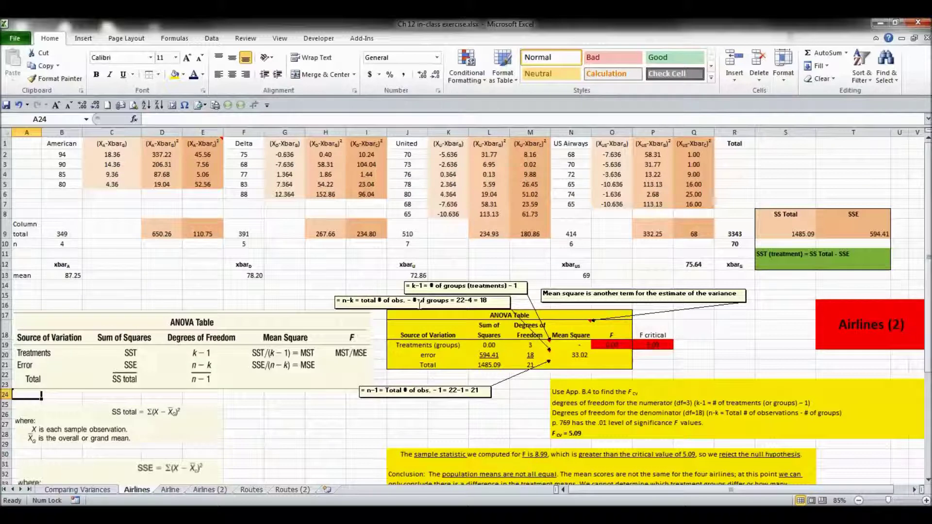
pyautogui.click(524, 347)
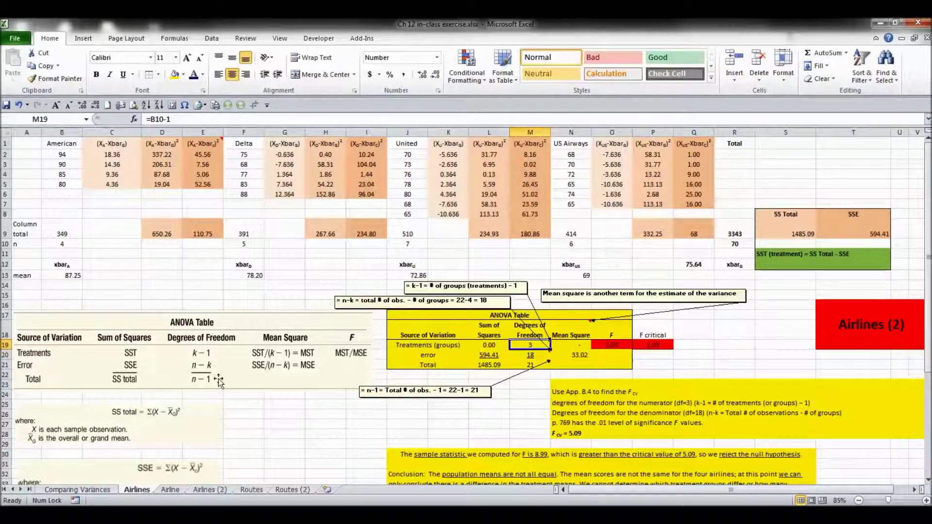
pyautogui.click(189, 367)
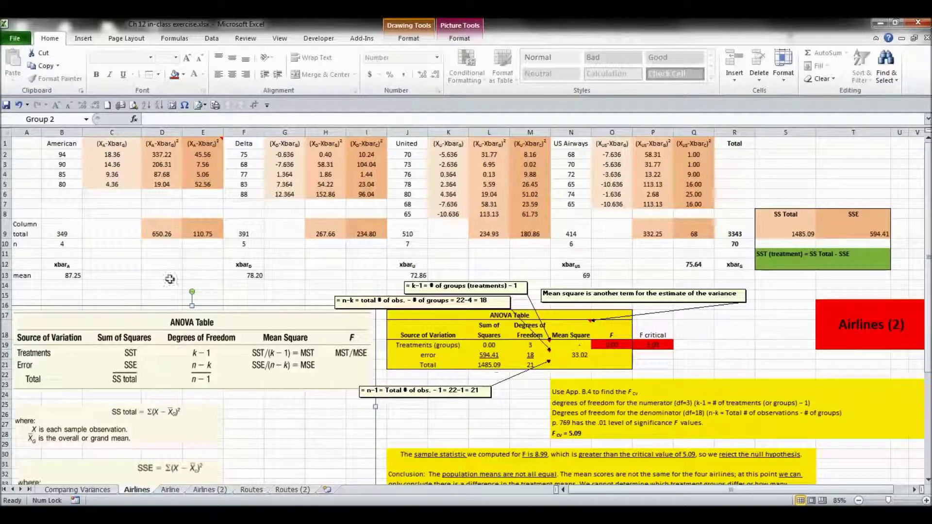
pyautogui.moveTo(66, 242); pyautogui.dragTo(653, 248)
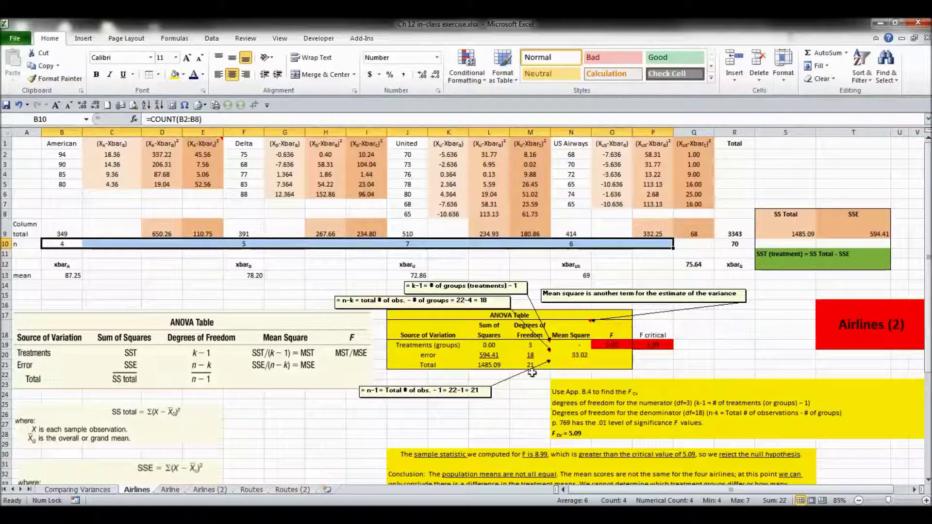
pyautogui.click(517, 346)
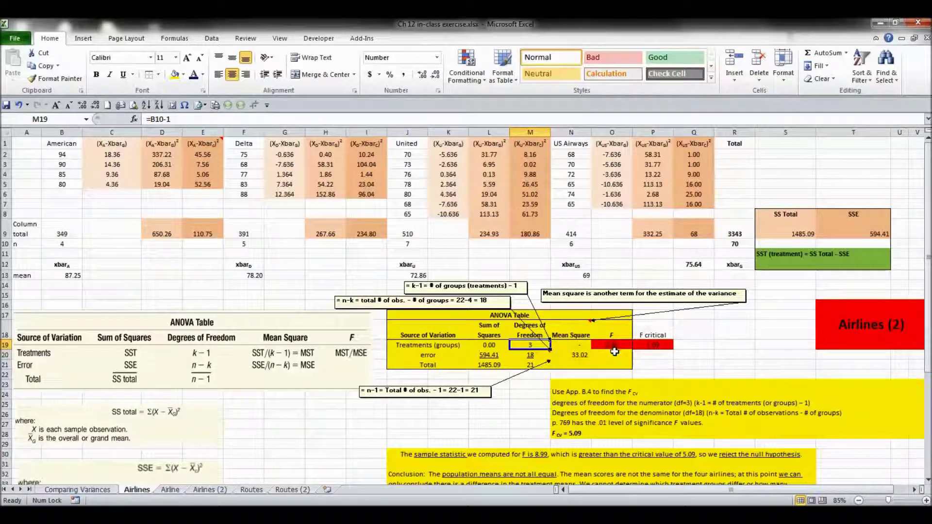
pyautogui.scroll(1, 614, 352)
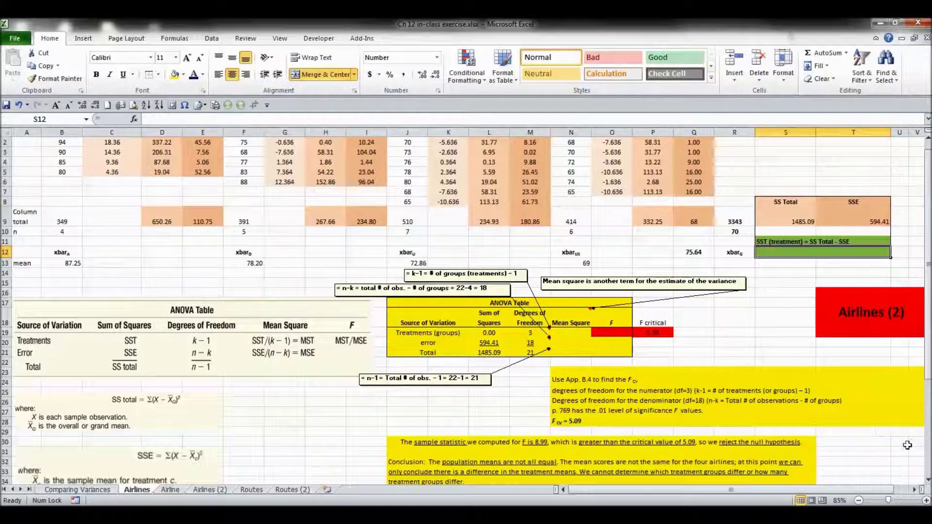
# - Compute the treatment sum of squares in S12 by subtracting SSE from SS Total with =S9-T9
pyautogui.click(926, 500)
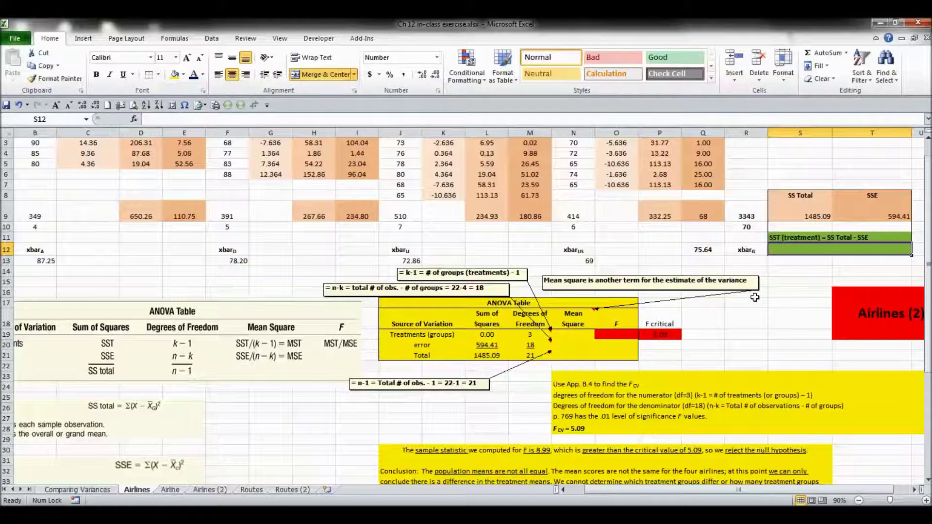
pyautogui.write('=')
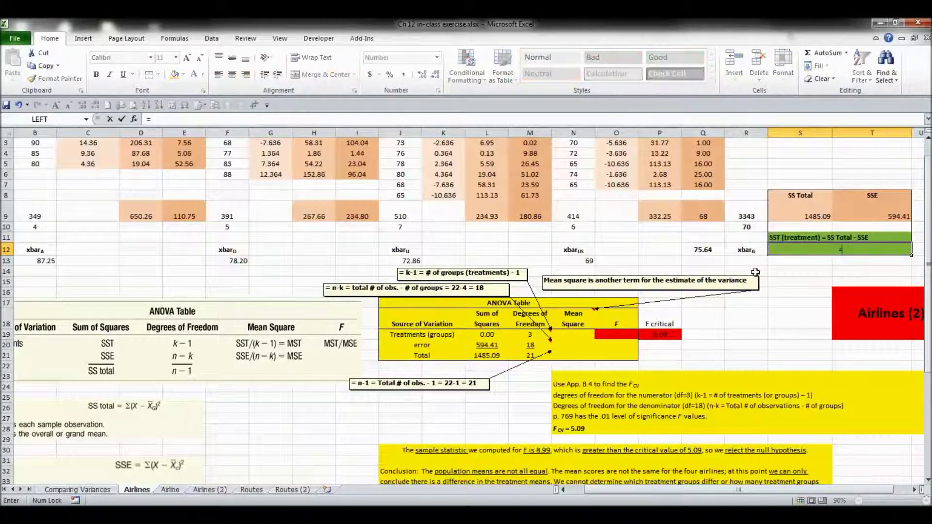
pyautogui.click(811, 216)
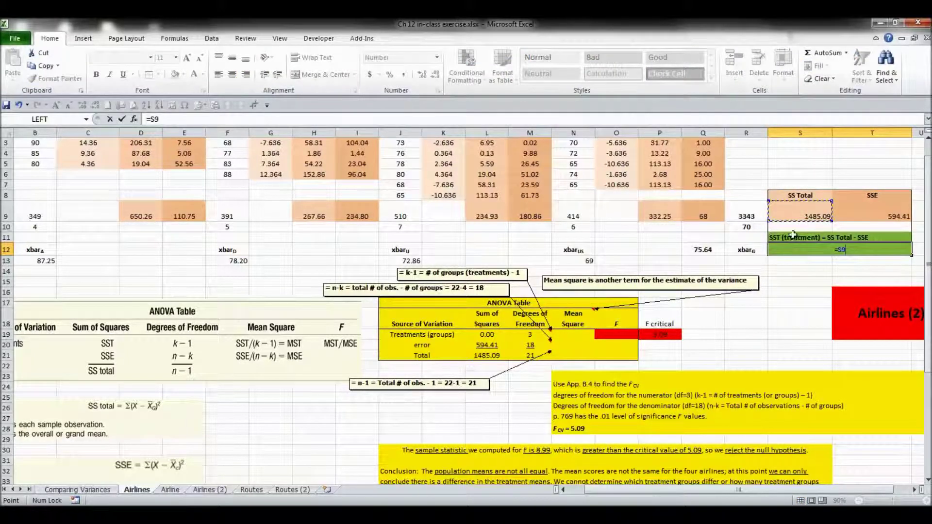
pyautogui.write('-')
pyautogui.click(876, 205)
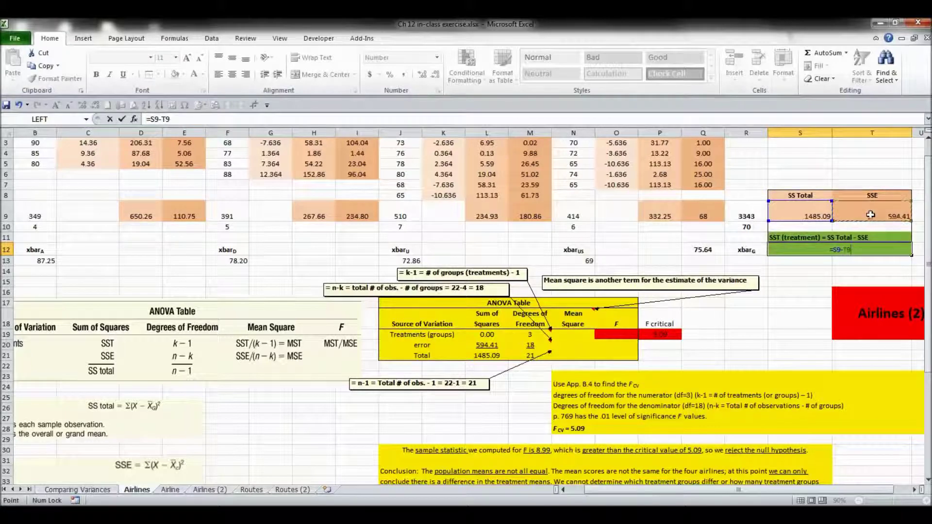
pyautogui.press('Return')
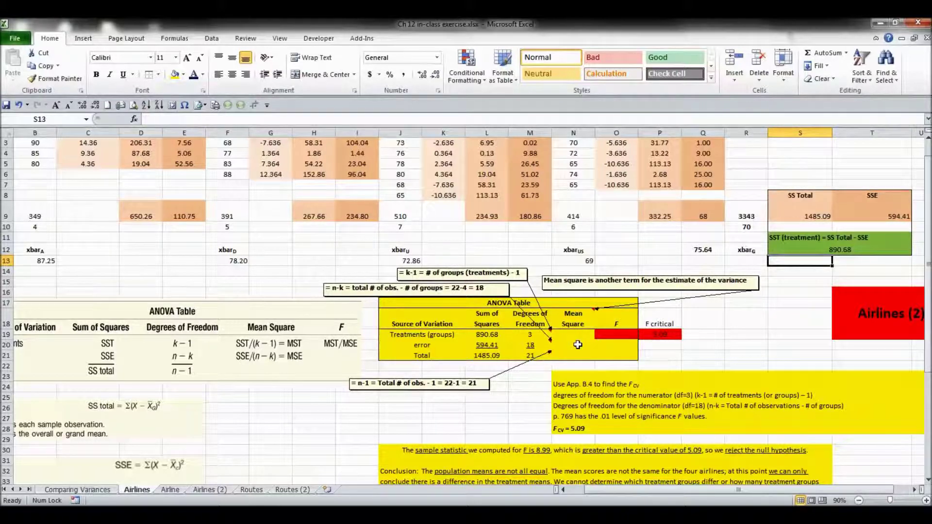
# - Compute the treatments mean square in N19 by dividing its sum of squares by its degrees of freedom with =L19/M19
pyautogui.click(573, 336)
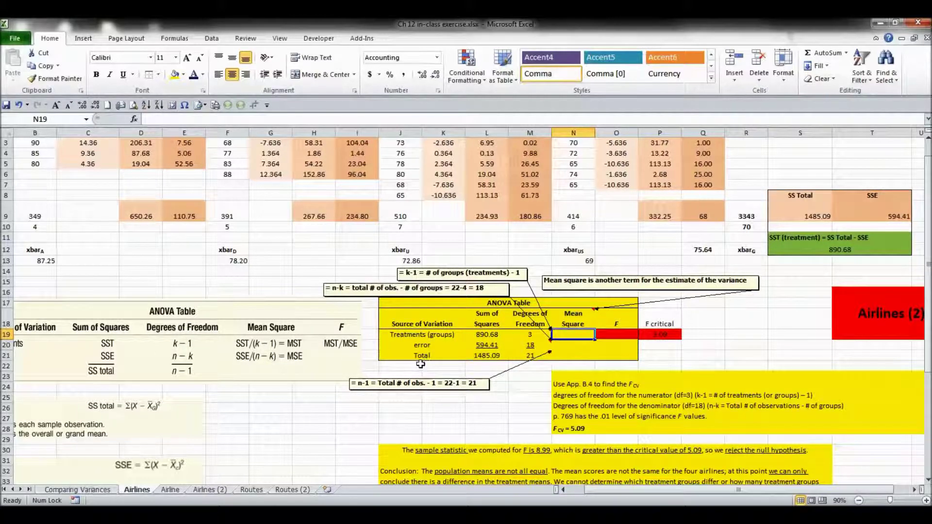
pyautogui.write('=')
pyautogui.click(485, 335)
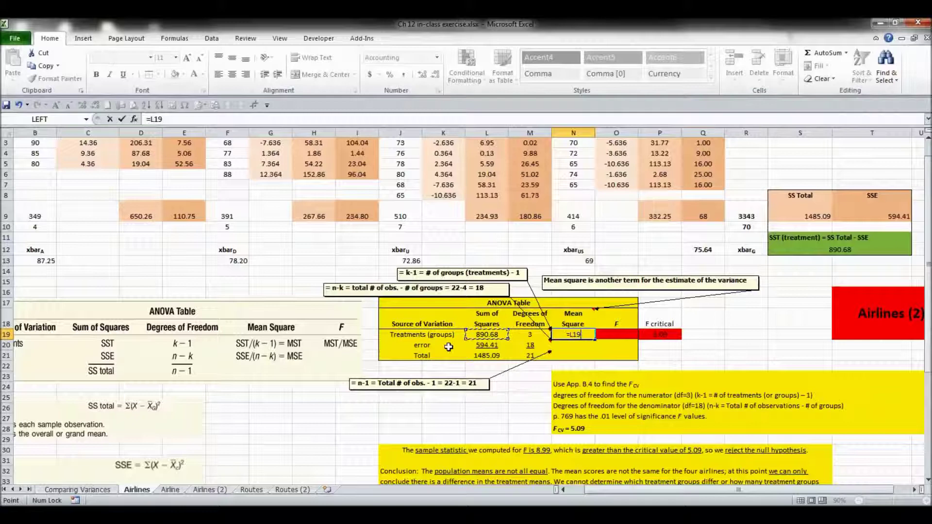
pyautogui.write('/')
pyautogui.click(529, 335)
pyautogui.press('Return')
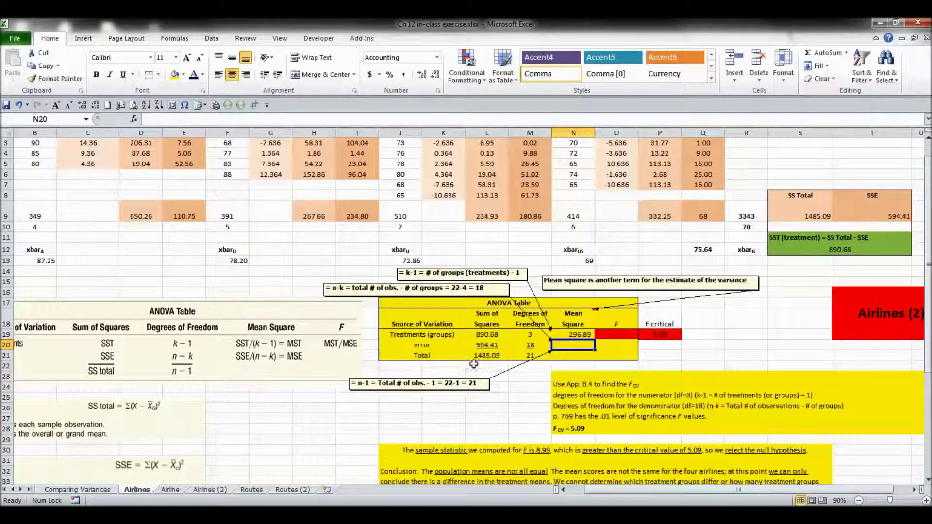
# - Copy the treatments mean-square formula from N19 into N20 to compute the error mean square
pyautogui.press('Up')
pyautogui.hotkey('ctrl', 'c')
pyautogui.press('Down')
pyautogui.hotkey('ctrl', 'v')
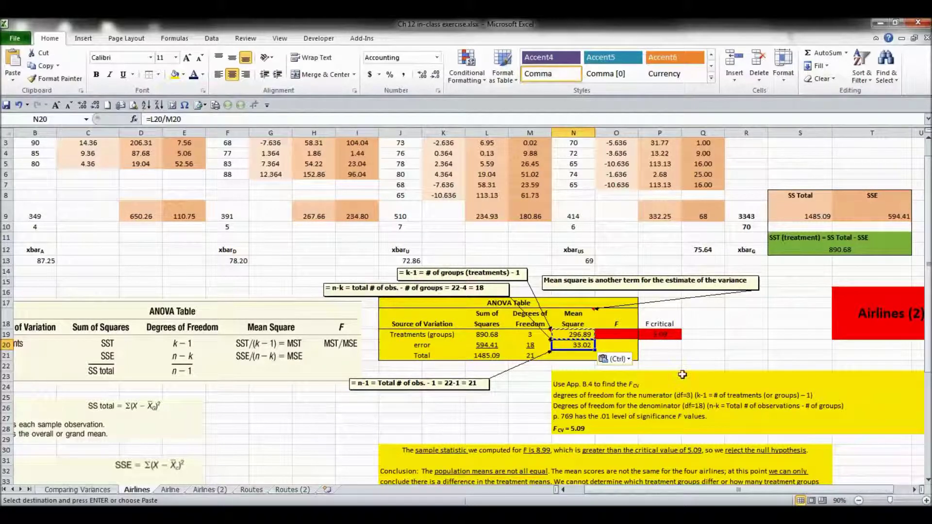
# - Compute the F statistic in O19 by dividing the treatments mean square by the error mean square with =N19/N20
pyautogui.click(609, 330)
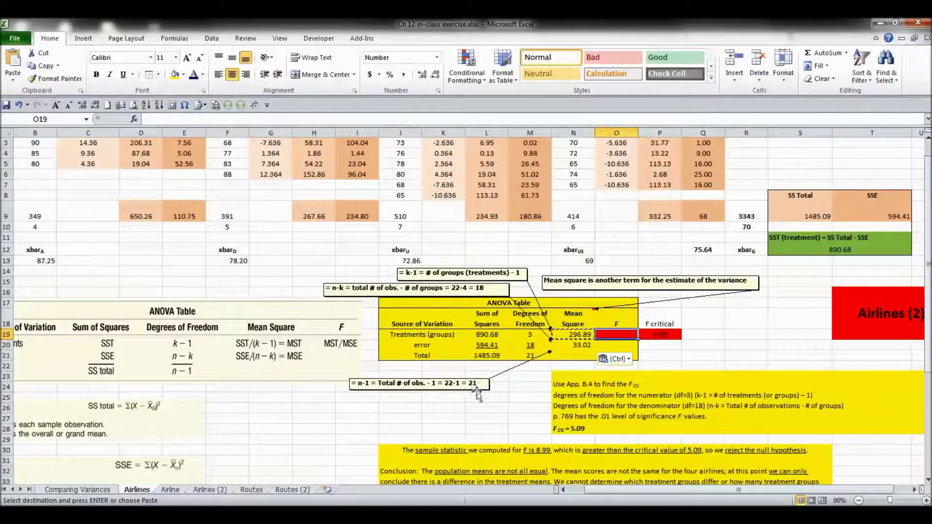
pyautogui.write('=')
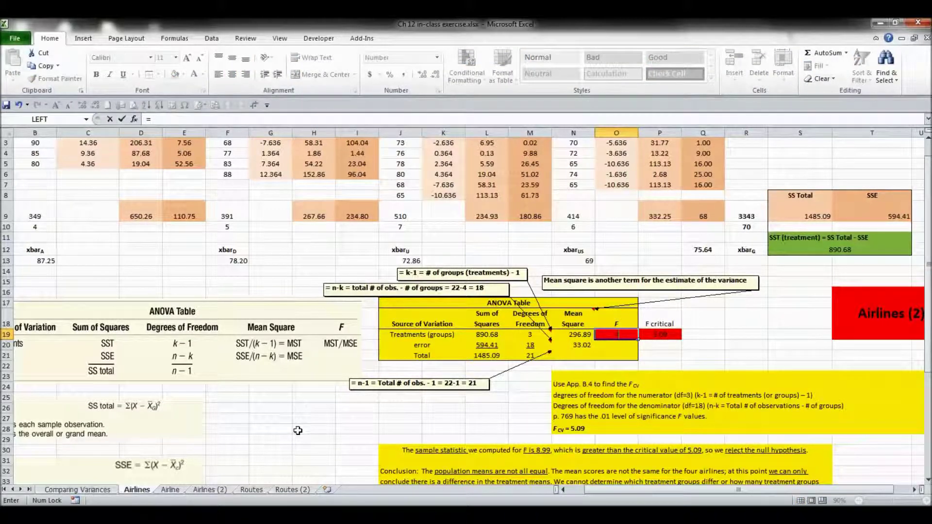
pyautogui.click(577, 335)
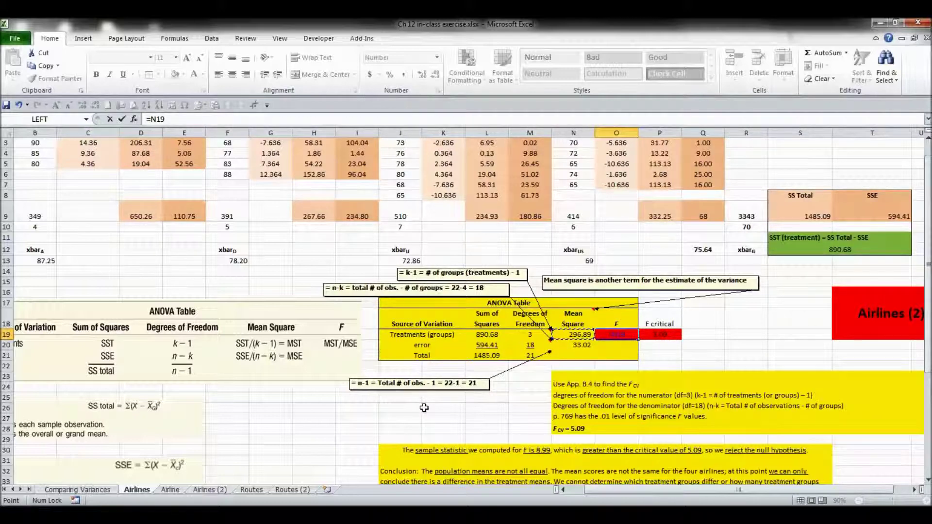
pyautogui.write('/')
pyautogui.click(577, 346)
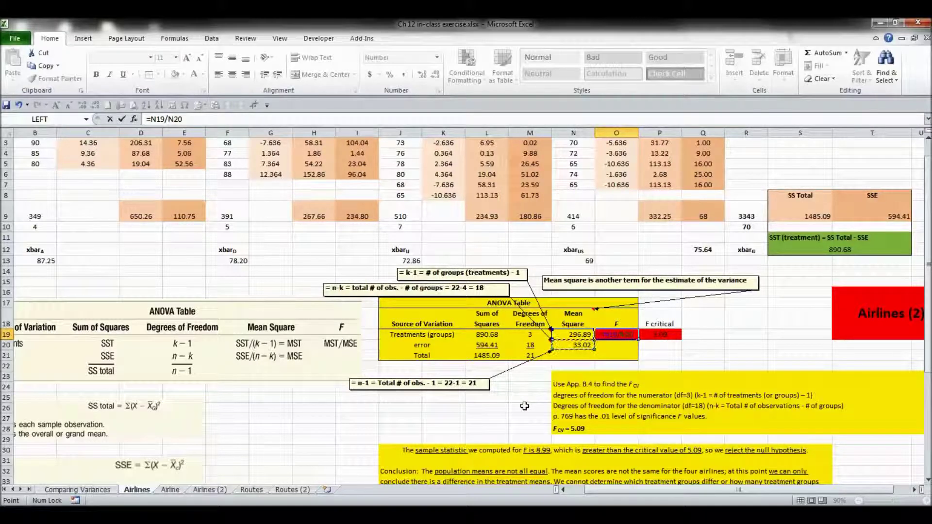
pyautogui.press('Return')
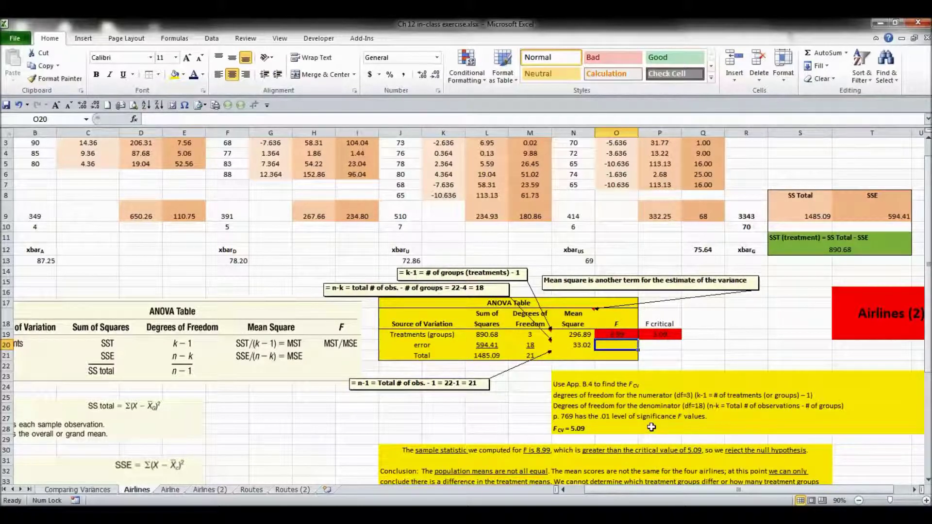
pyautogui.click(353, 437)
pyautogui.scroll(-2, 353, 437)
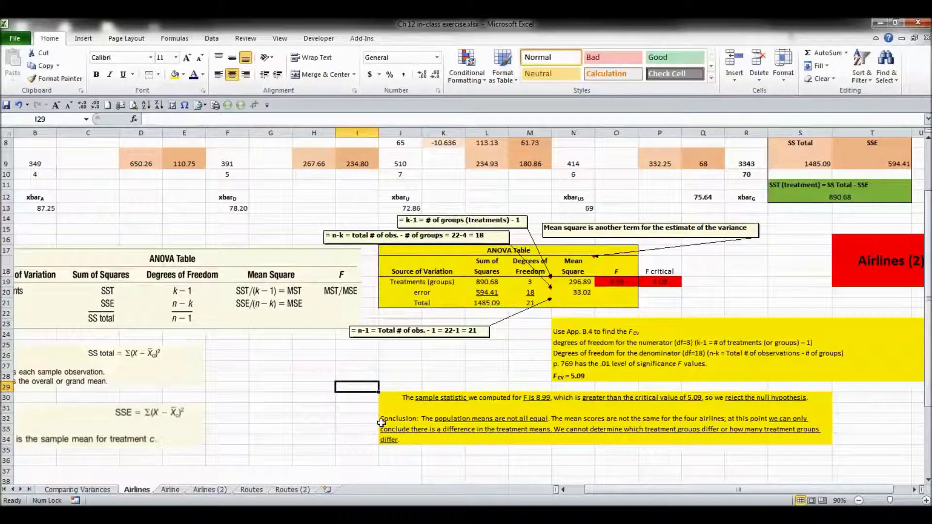